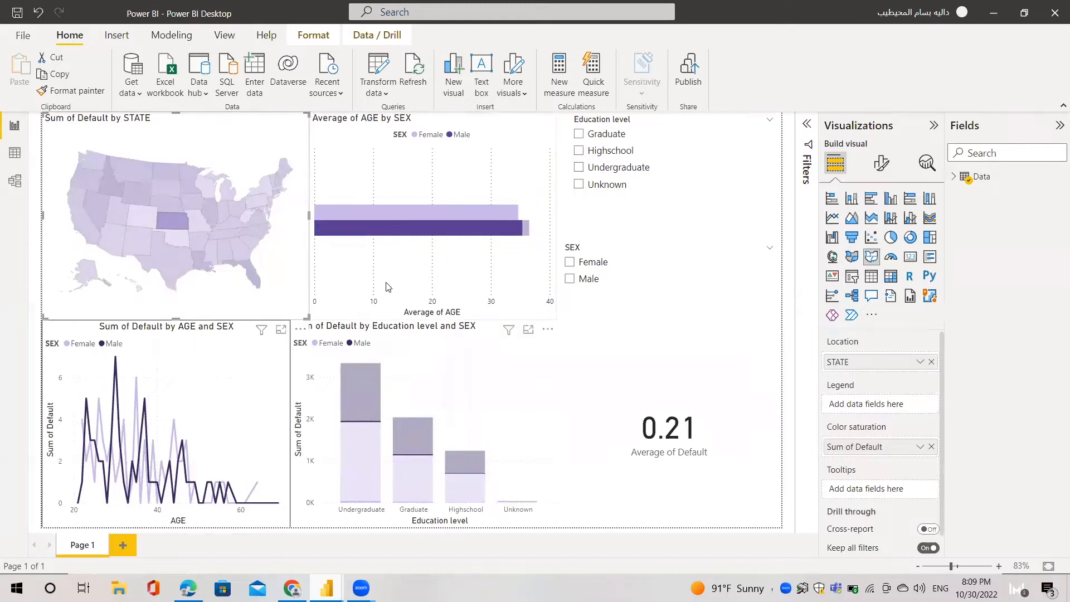
# Highlight Idaho, New Mexico and Colorado in turn on the state map, clear the selection, and read the default sums for Idaho and Colorado.
pyautogui.click(113, 186)
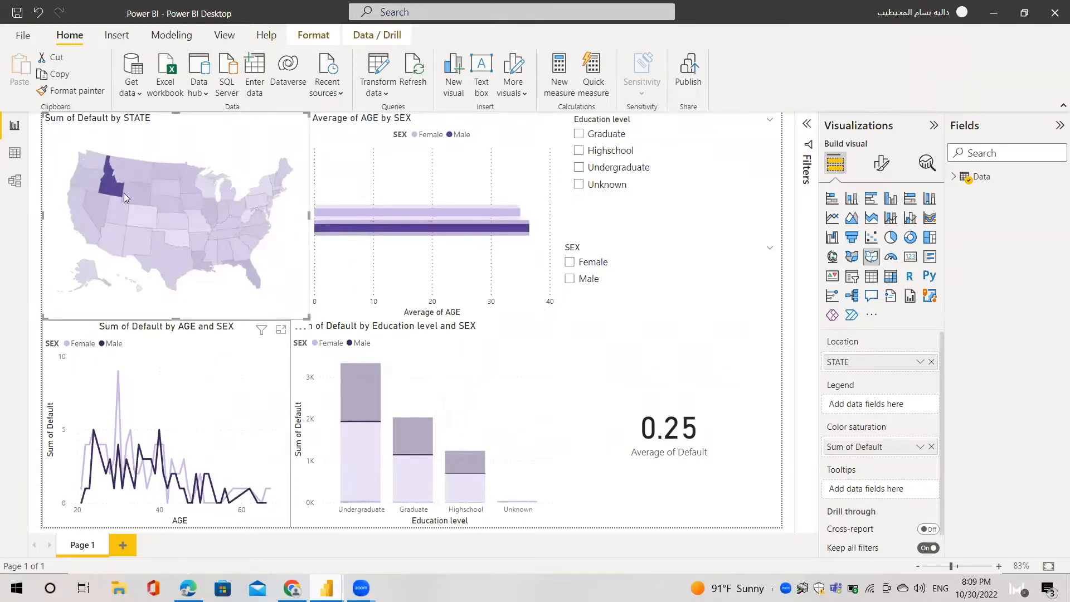
pyautogui.click(150, 225)
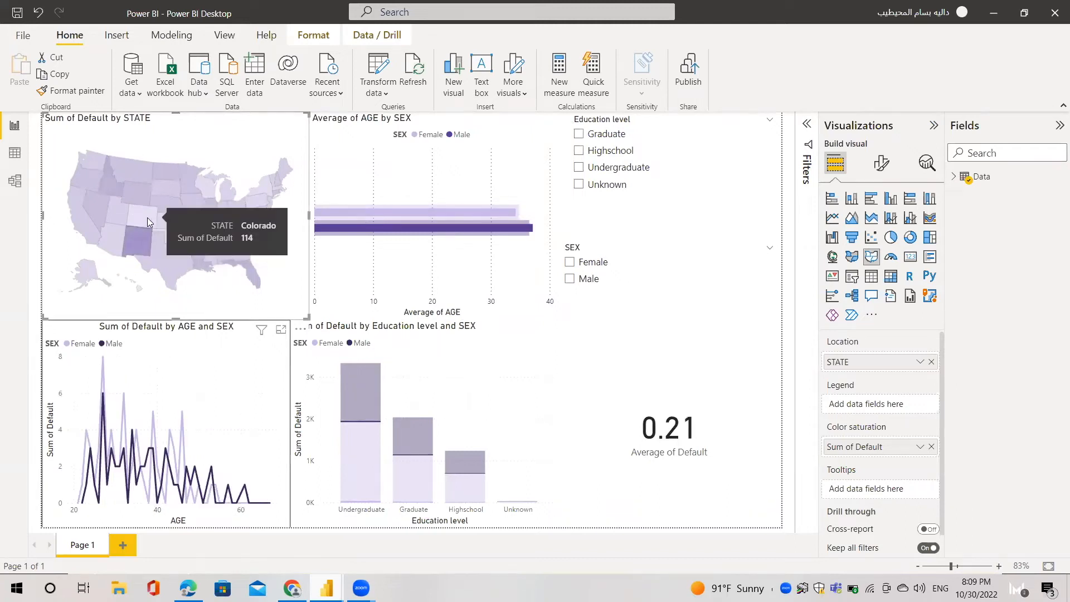
pyautogui.click(146, 219)
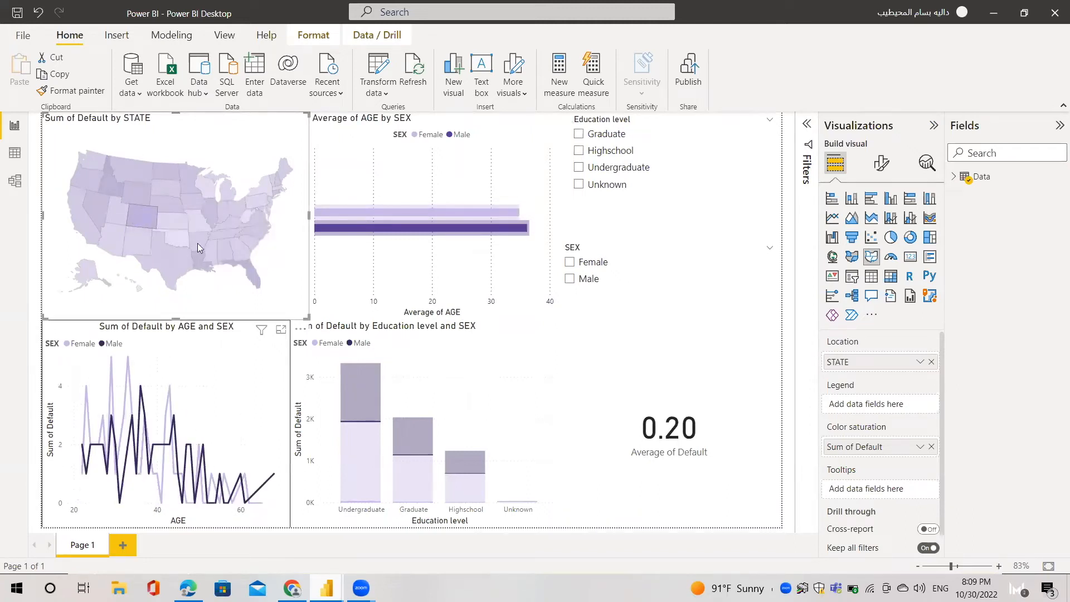
pyautogui.click(266, 286)
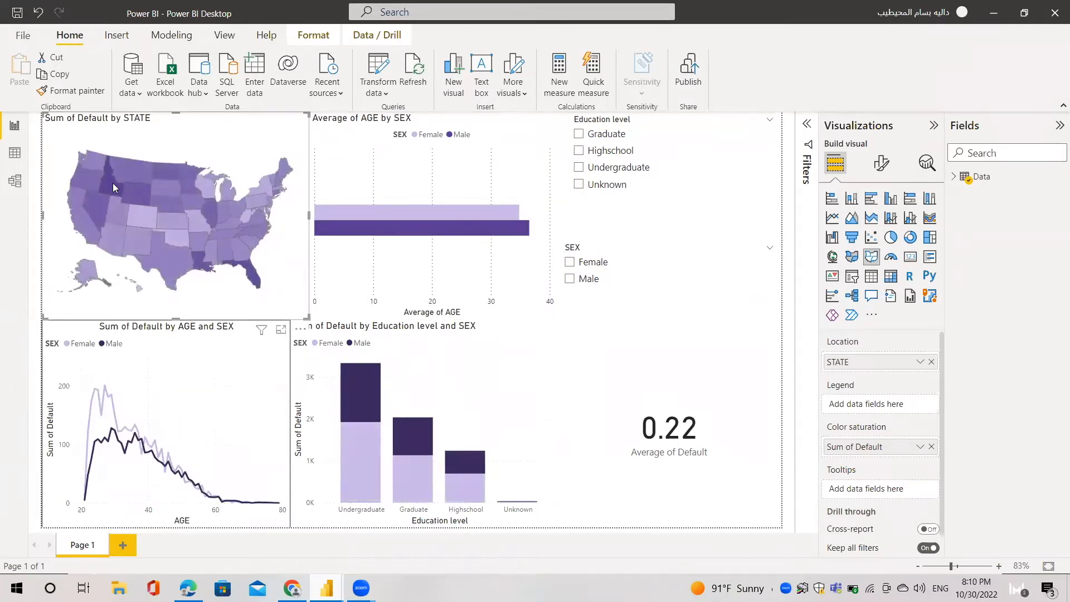
pyautogui.moveTo(113, 187)
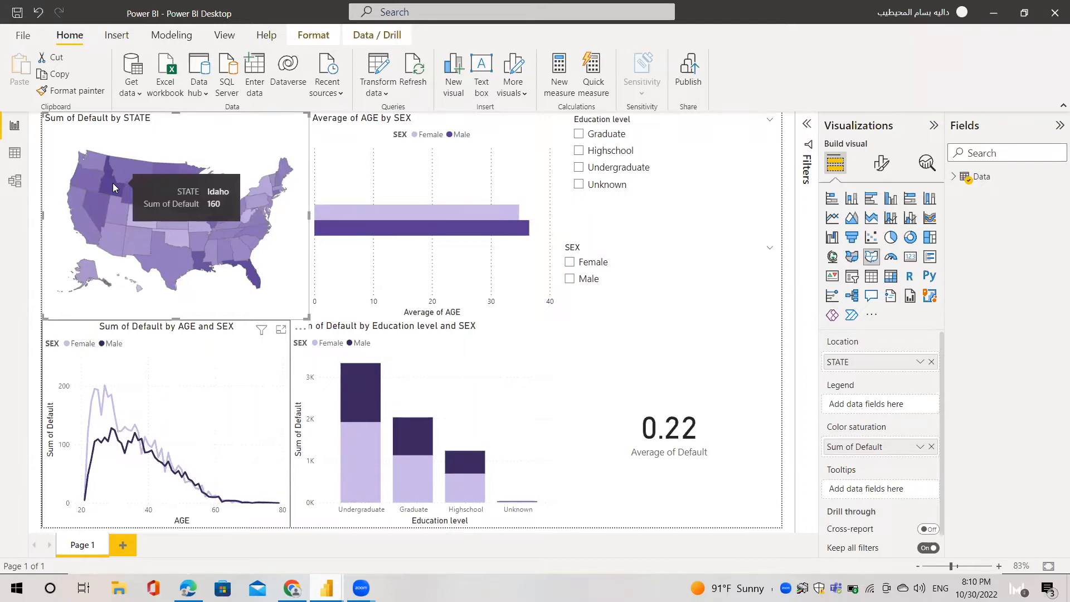
pyautogui.moveTo(144, 220)
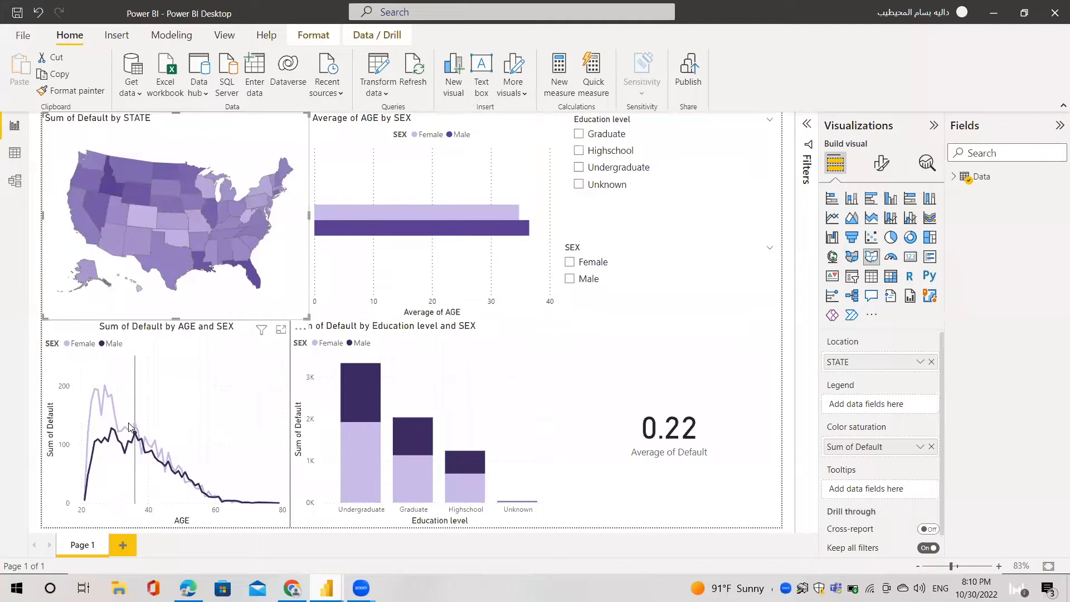
# Inspect defaults by age and sex at the line chart's female peak, and read the undergraduate column in the education level chart.
pyautogui.moveTo(104, 397)
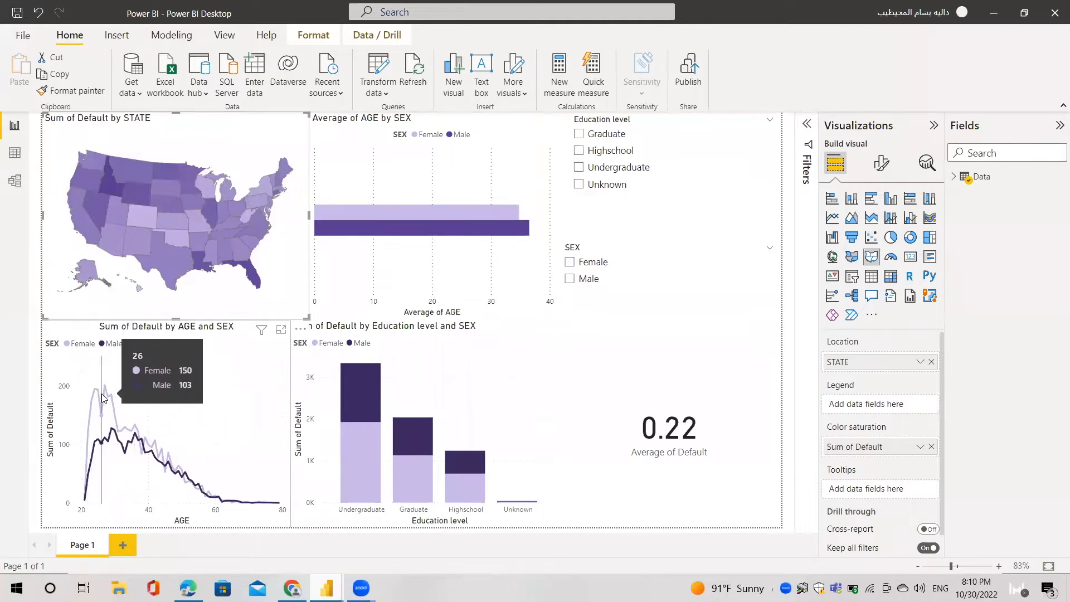
pyautogui.click(105, 397)
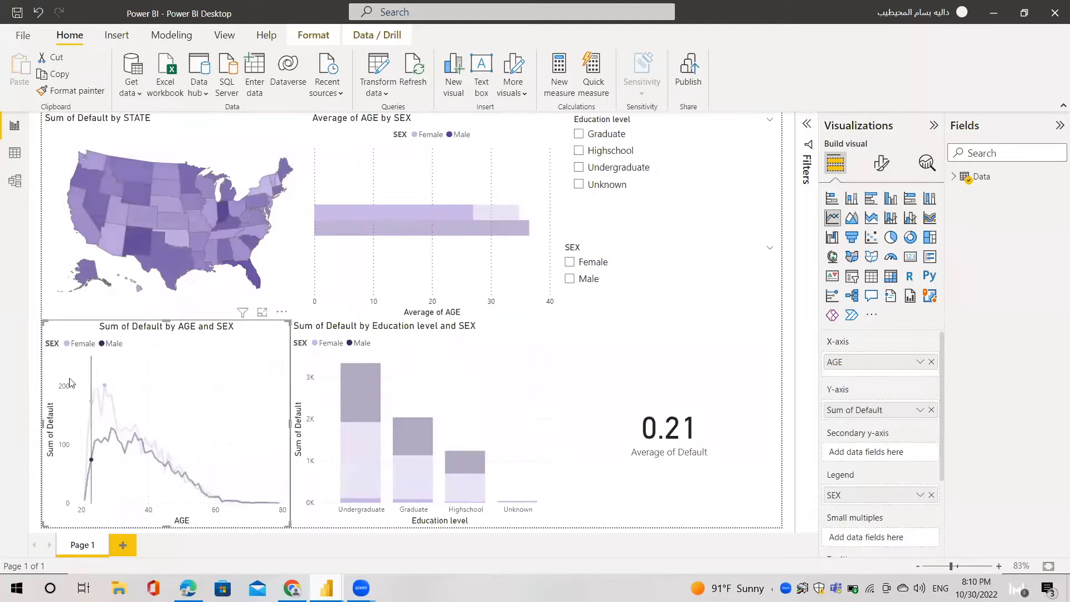
pyautogui.moveTo(119, 395)
pyautogui.click(371, 352)
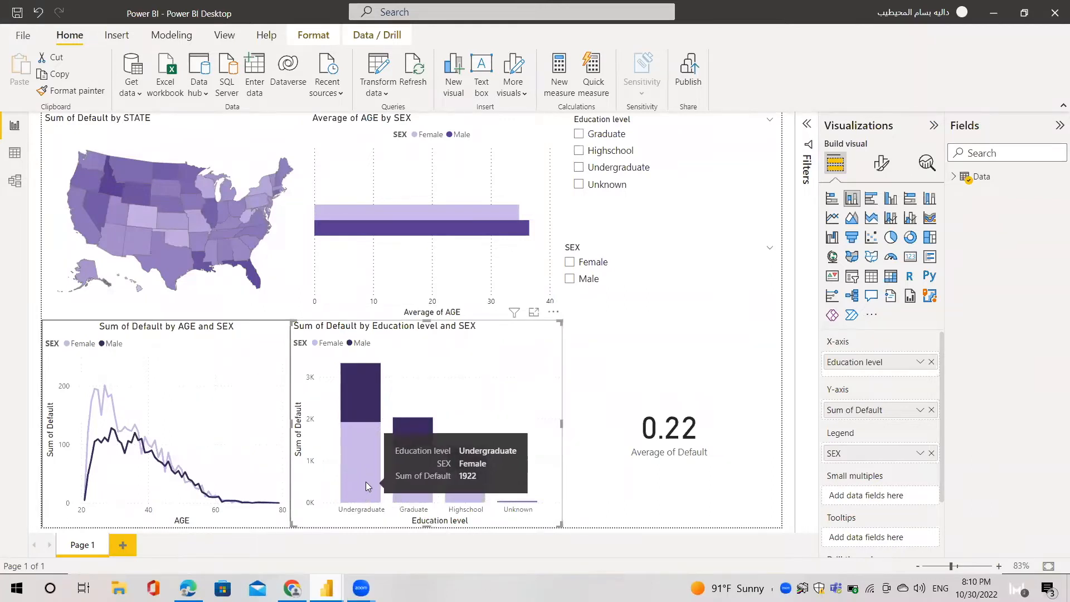
pyautogui.moveTo(365, 403)
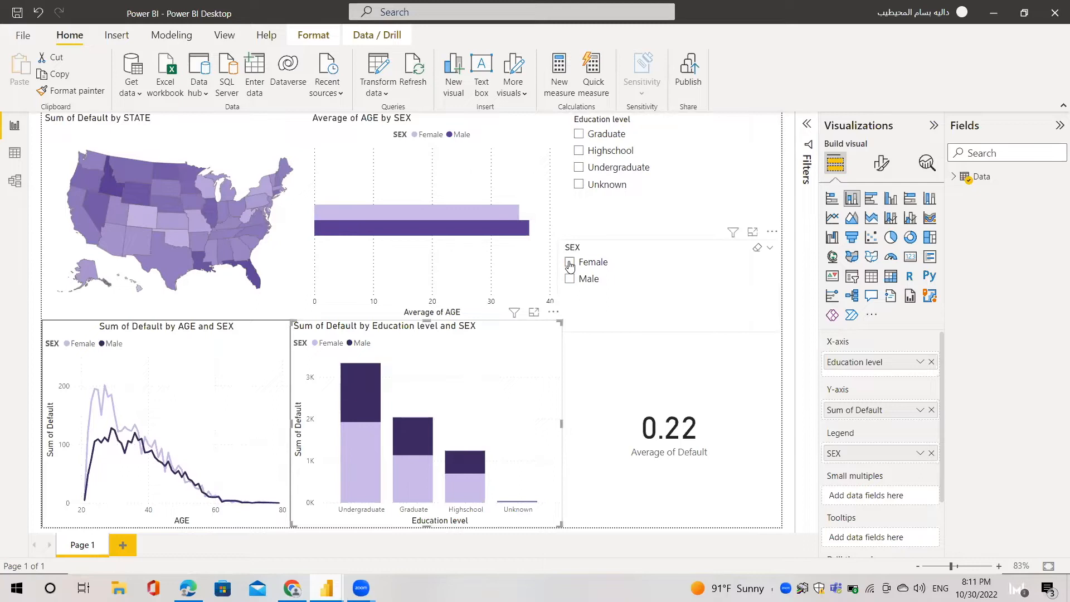
# Compare the average default of female and male graduates using the SEX and Education level slicers, and clear both filters.
pyautogui.click(569, 263)
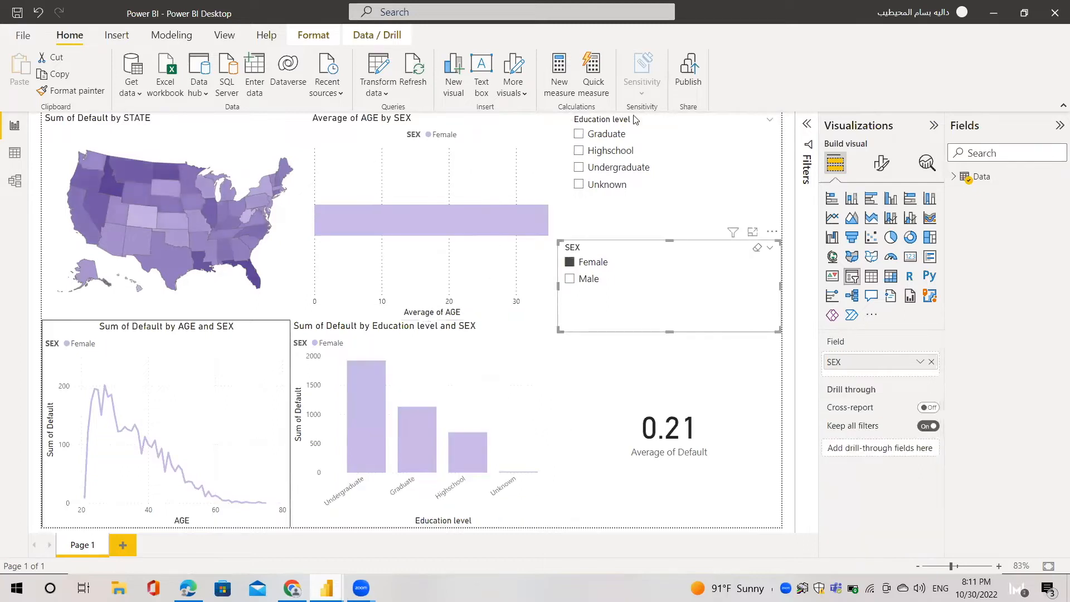
pyautogui.click(579, 135)
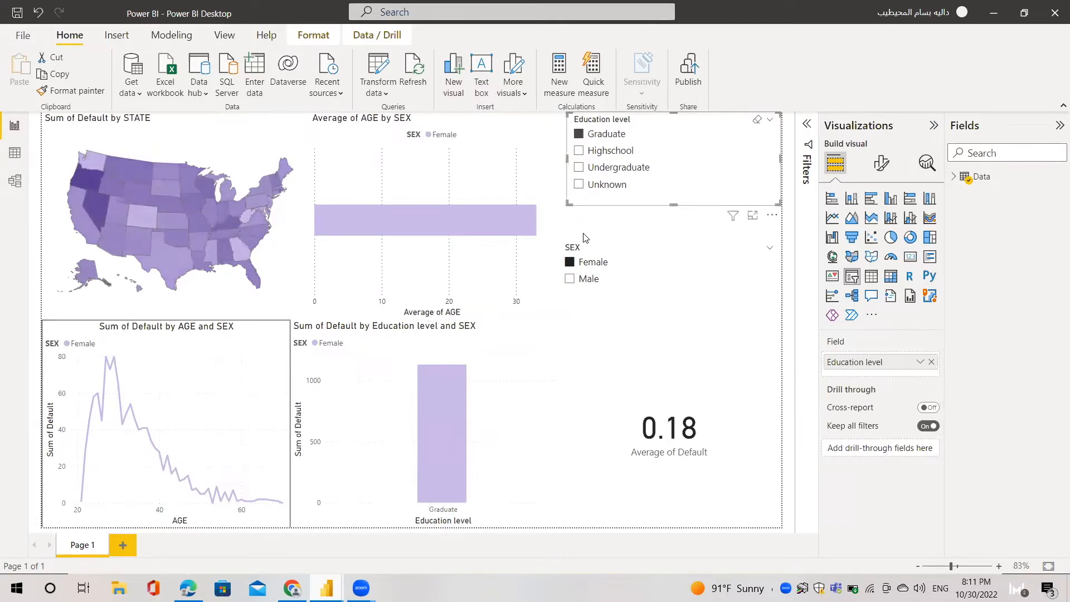
pyautogui.click(570, 279)
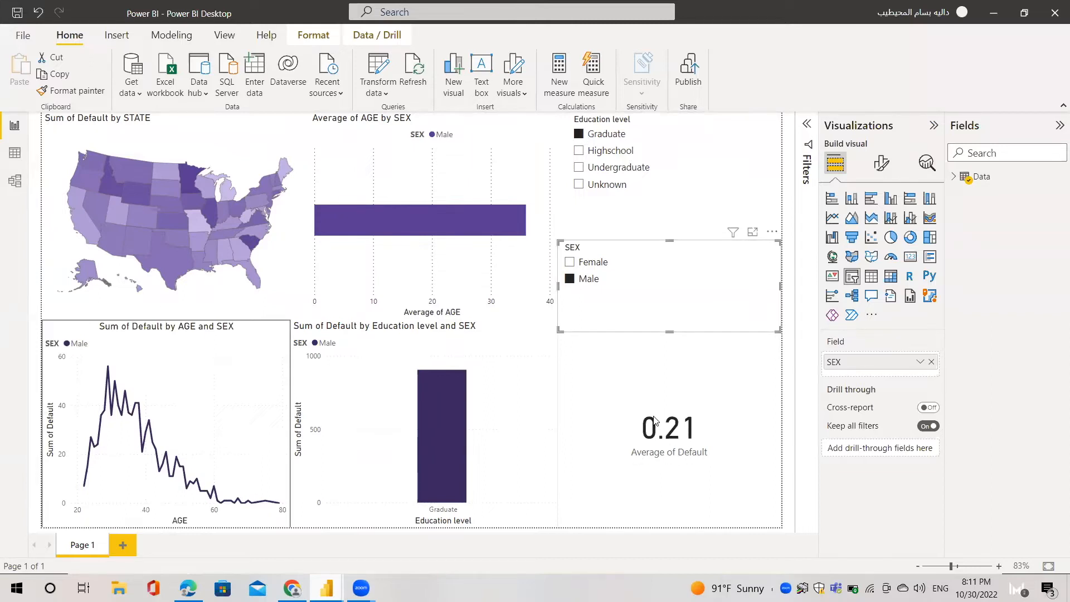
pyautogui.click(569, 263)
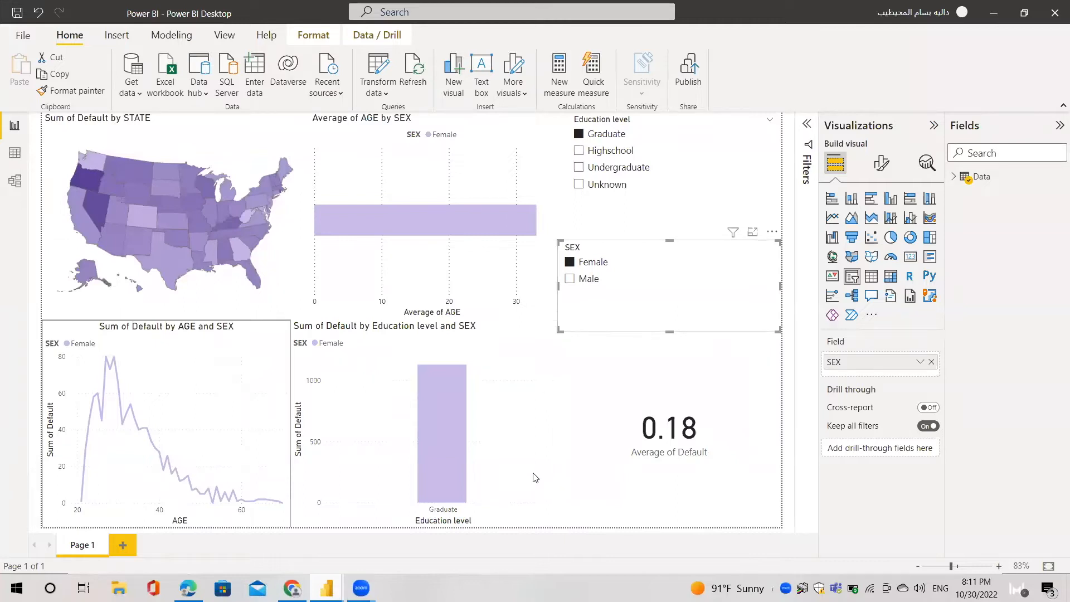
pyautogui.click(568, 263)
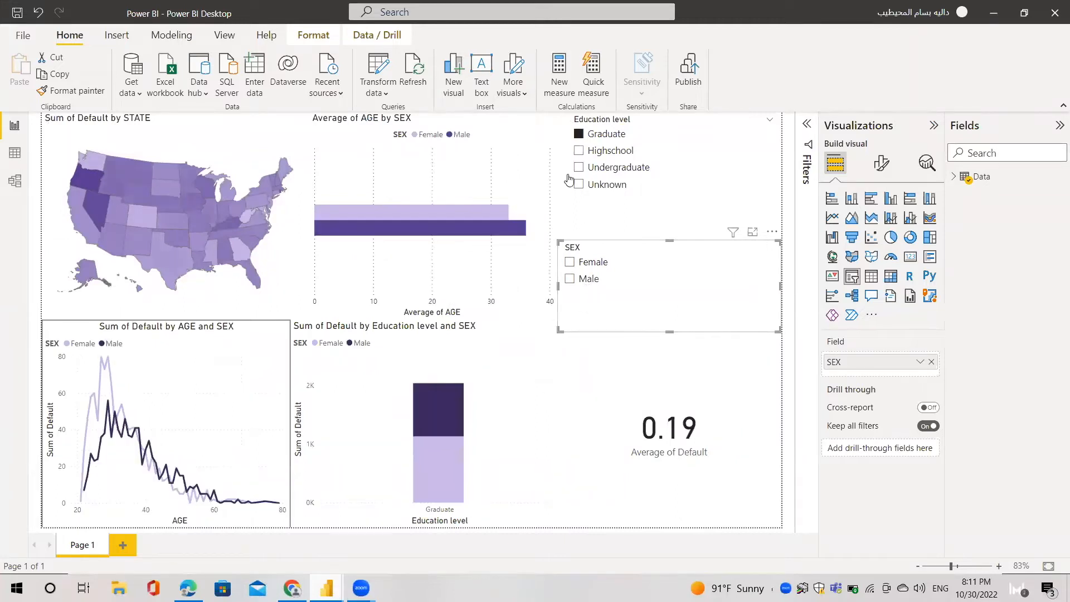
pyautogui.click(578, 134)
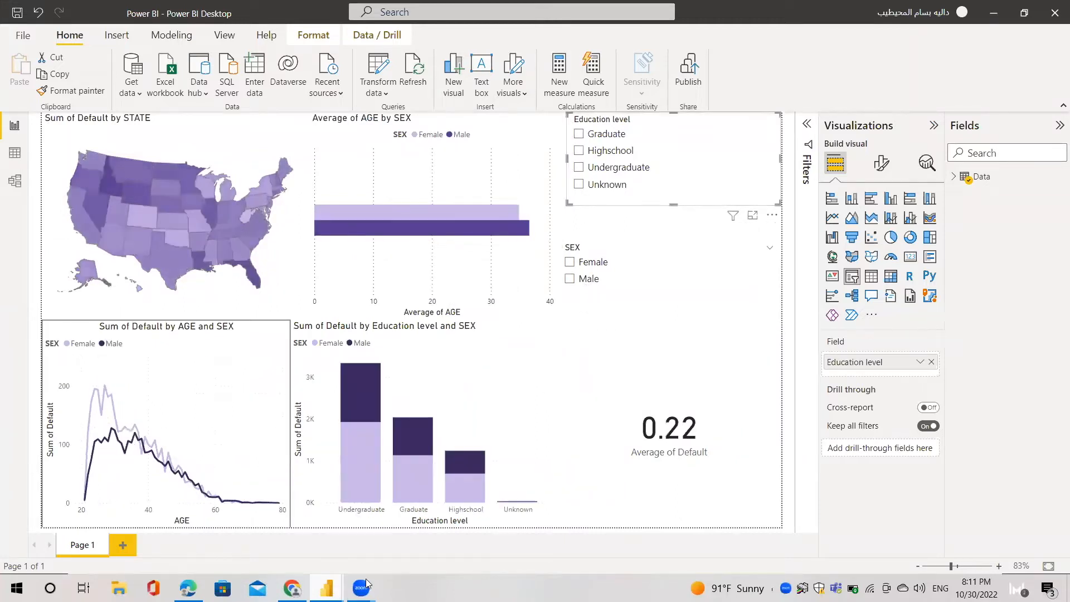
# Switch to the blank Untitled Power BI Desktop report.
pyautogui.moveTo(326, 588)
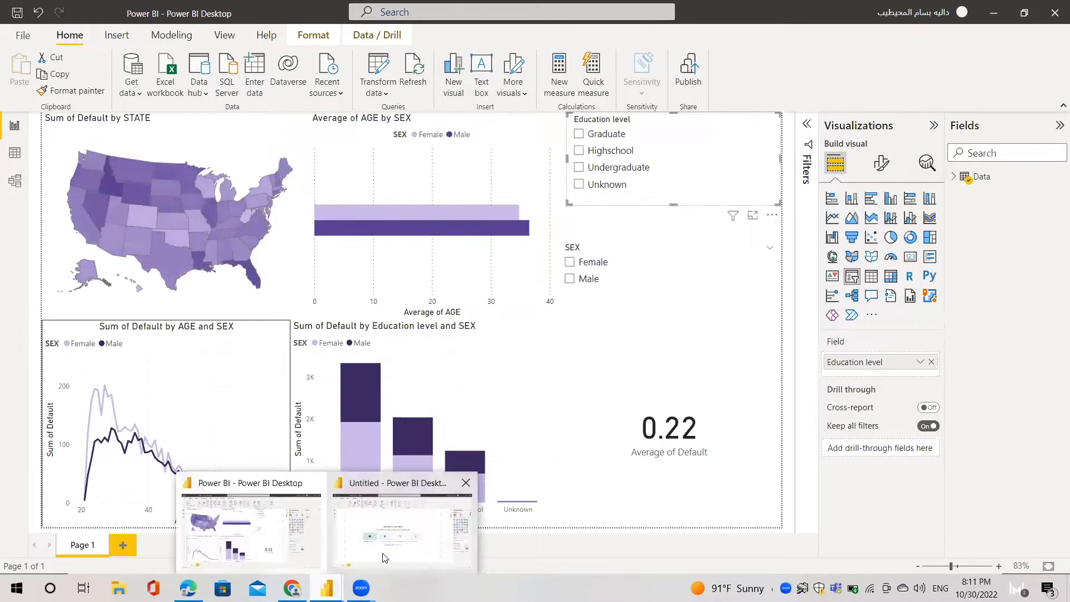
pyautogui.click(383, 557)
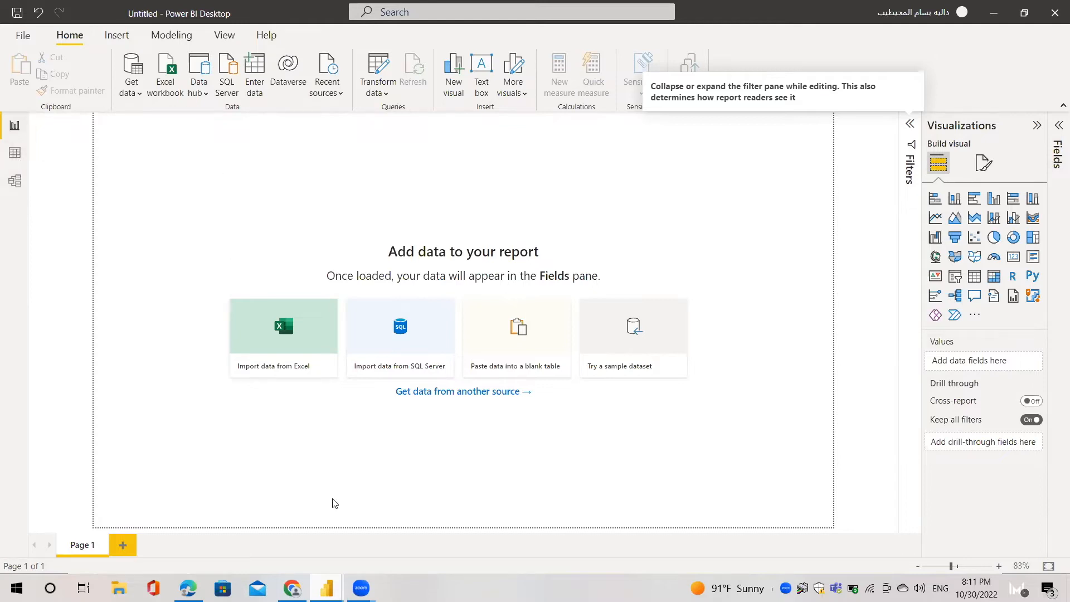
# Check the "Import the Data" slide in Chrome, and return to the Untitled Power BI Desktop report.
pyautogui.moveTo(311, 582)
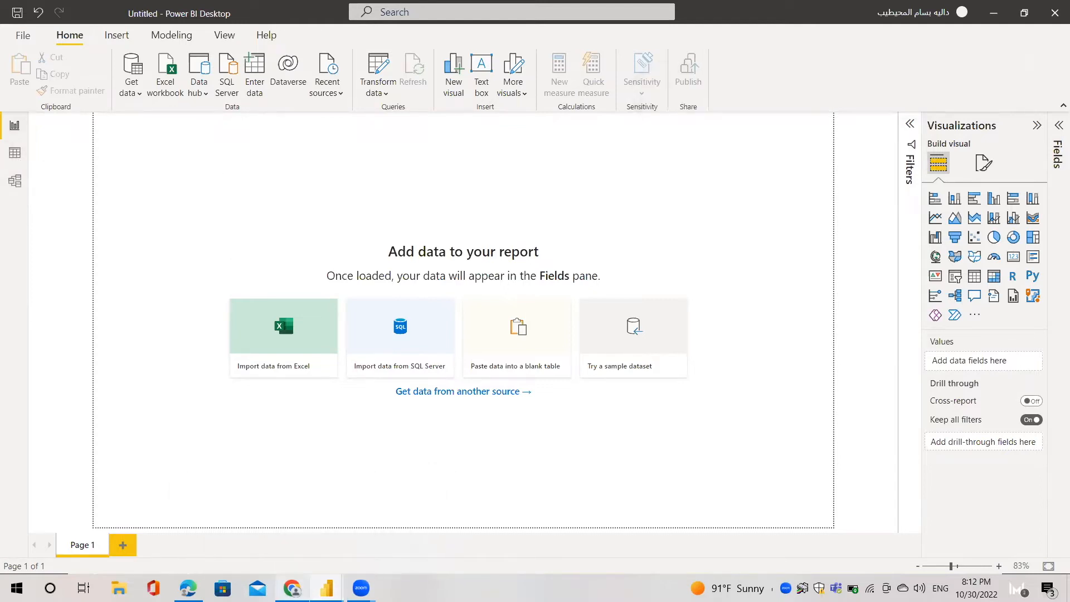
pyautogui.click(292, 588)
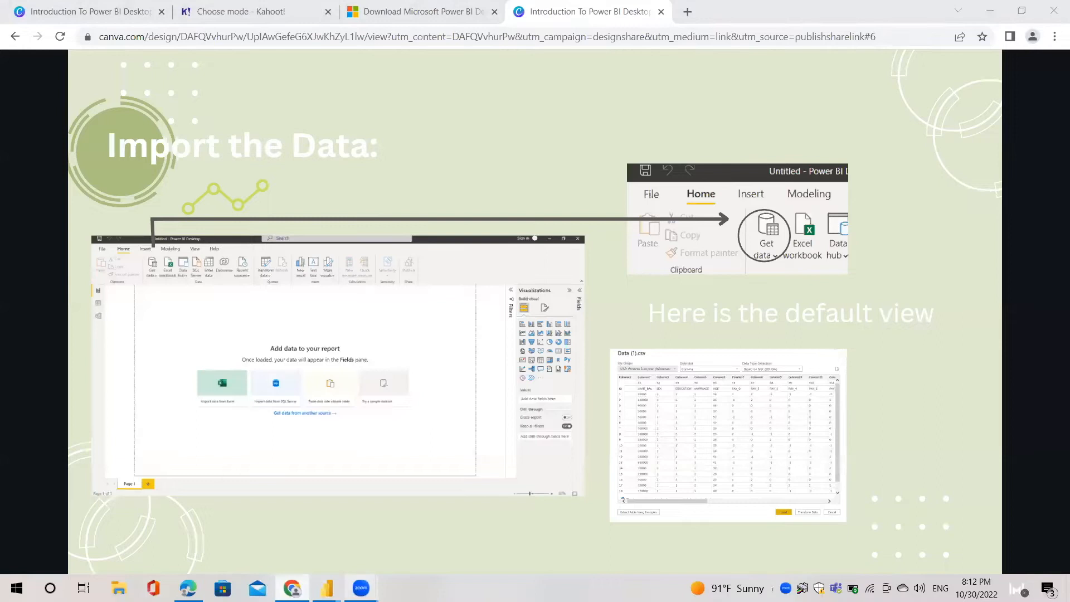
pyautogui.moveTo(361, 588)
pyautogui.moveTo(327, 588)
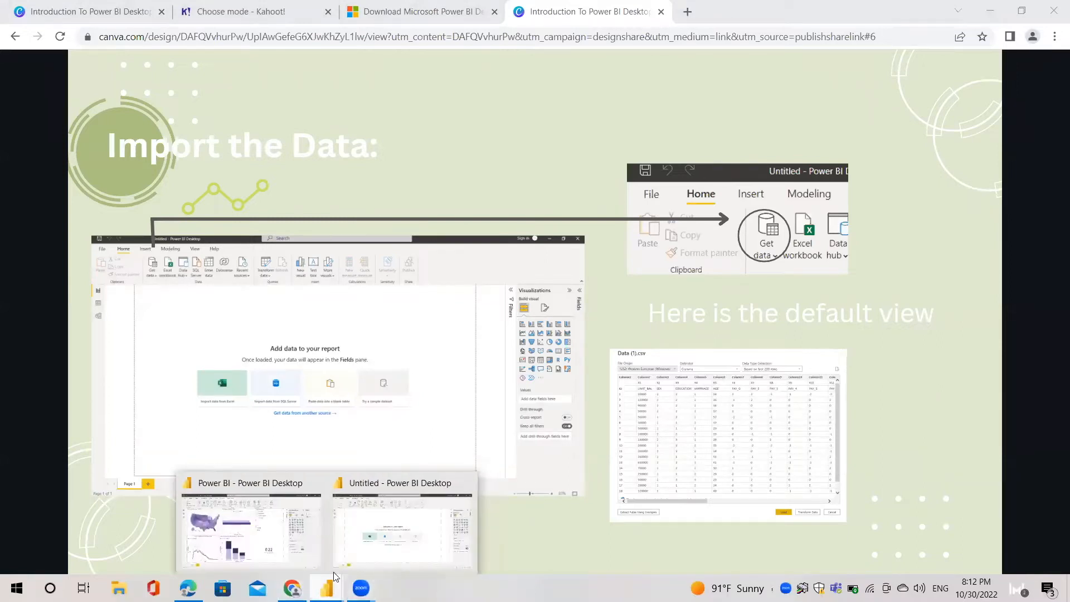
pyautogui.click(375, 554)
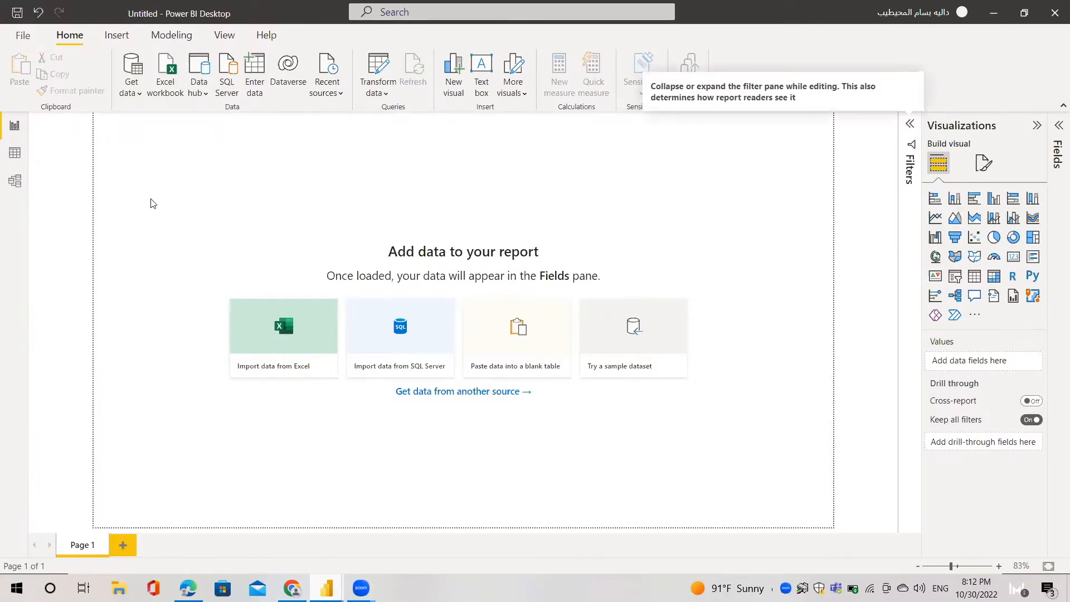
# Import the Text/CSV file Data (1) from the Downloads folder and load it into the report with the comma delimiter.
pyautogui.click(138, 93)
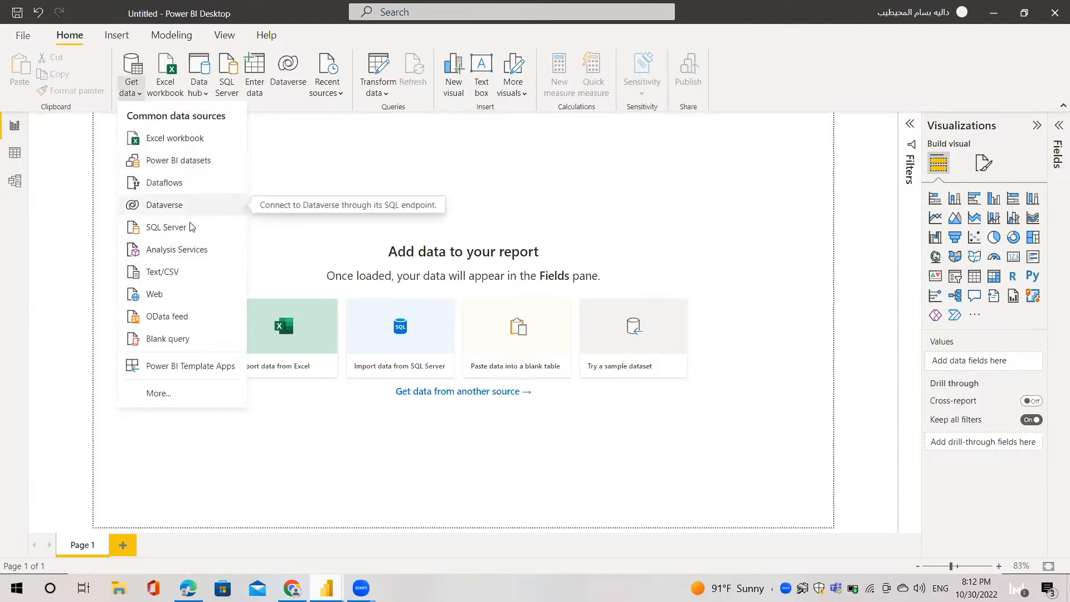
pyautogui.click(178, 277)
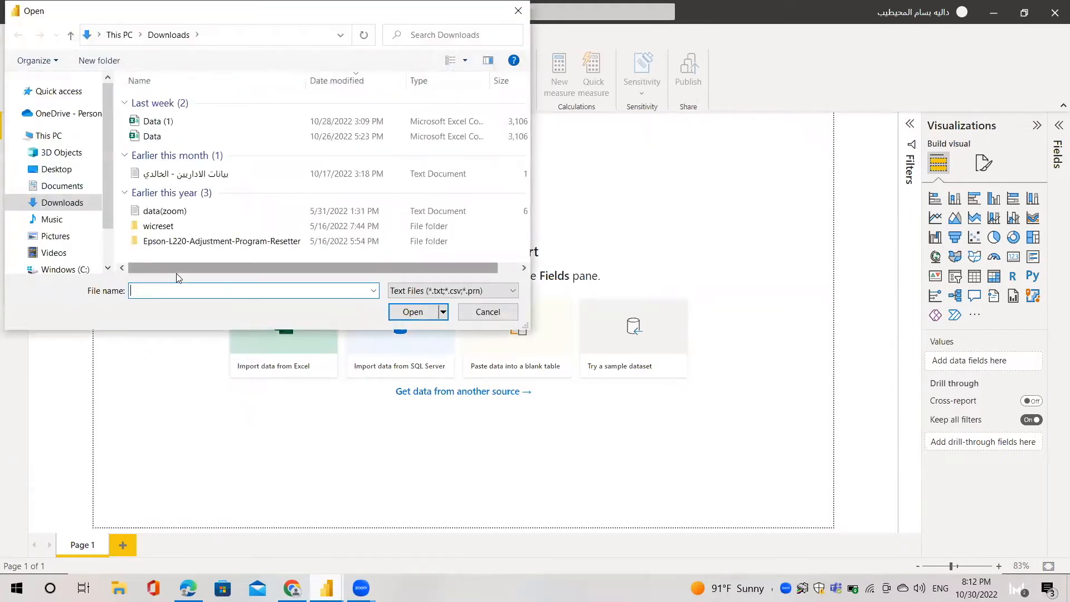
pyautogui.click(158, 126)
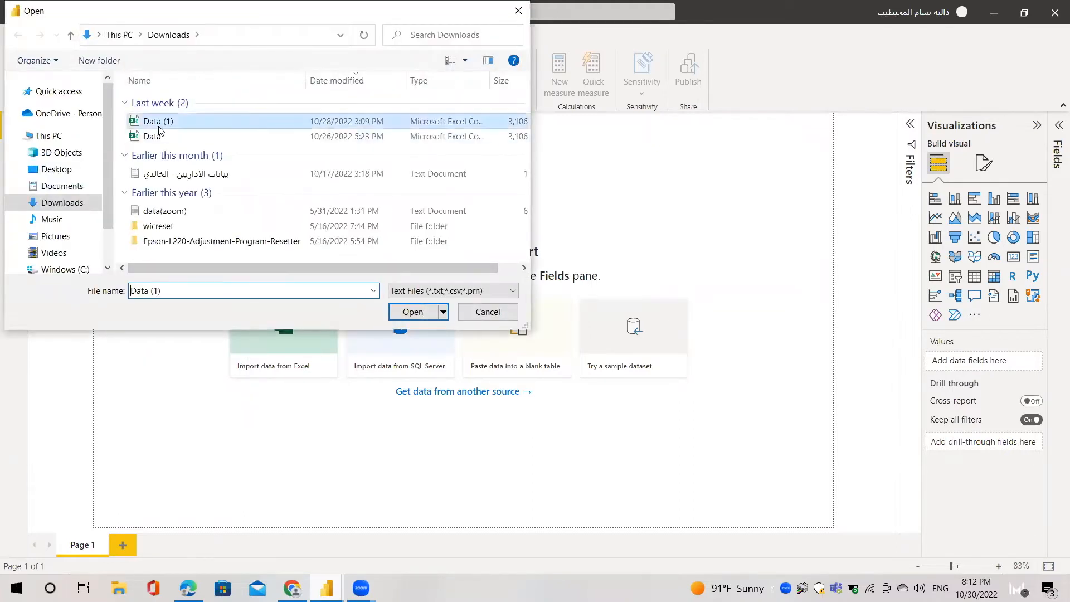
pyautogui.click(413, 312)
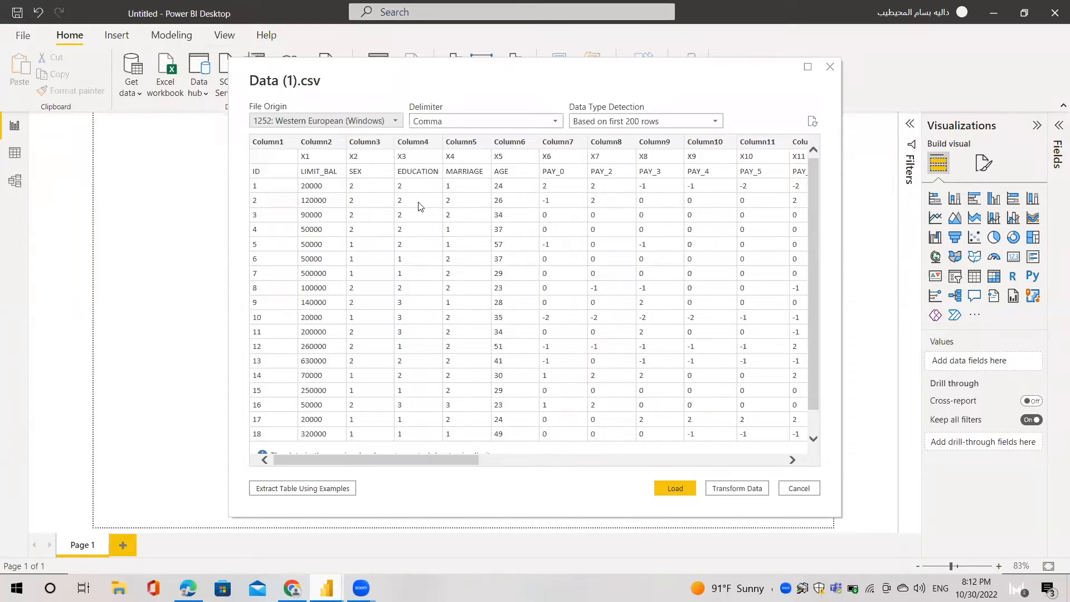
pyautogui.click(665, 488)
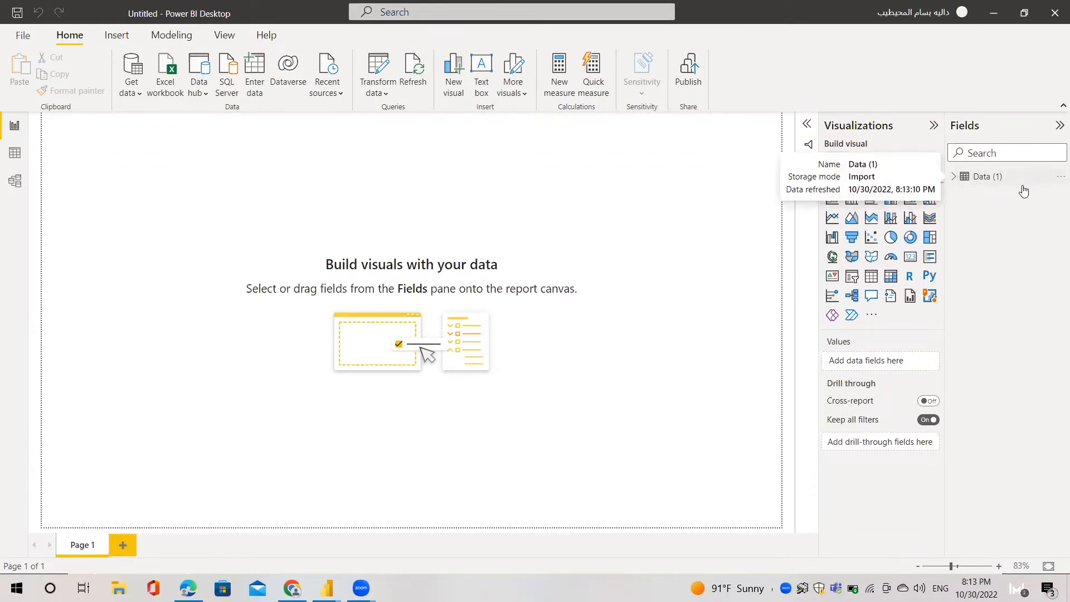
# Inspect the fields and rows of the loaded Data (1) table, and open it for transformation in the Power Query Editor.
pyautogui.click(955, 180)
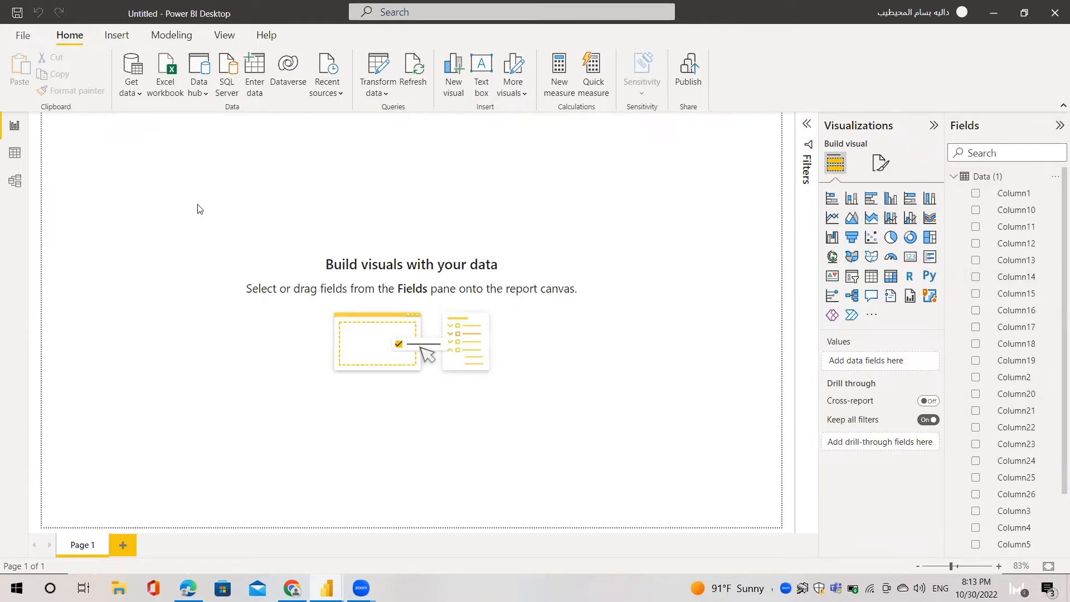
pyautogui.click(15, 154)
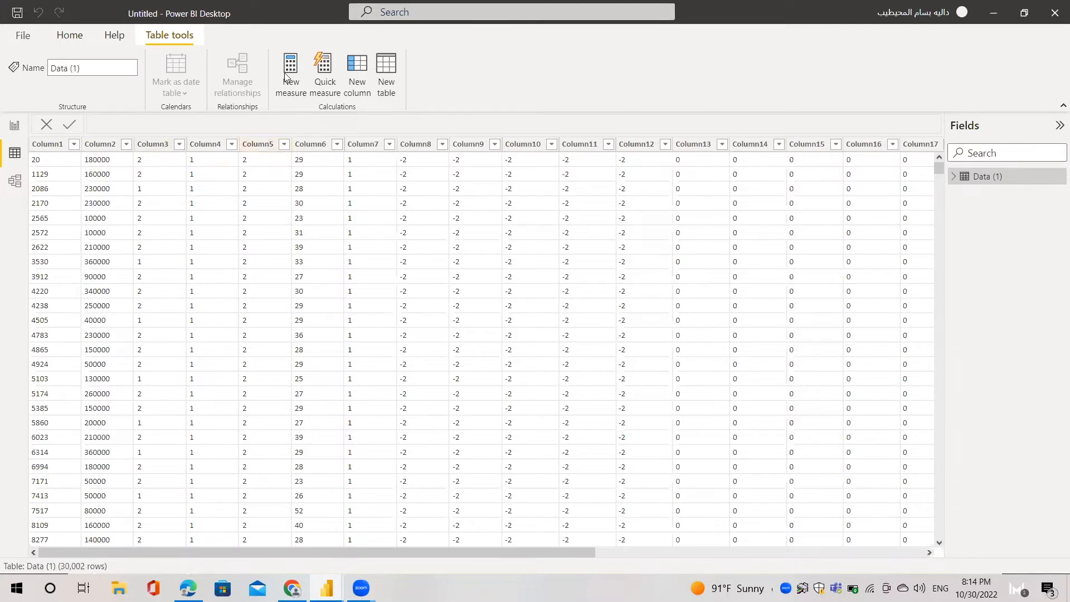
pyautogui.click(79, 39)
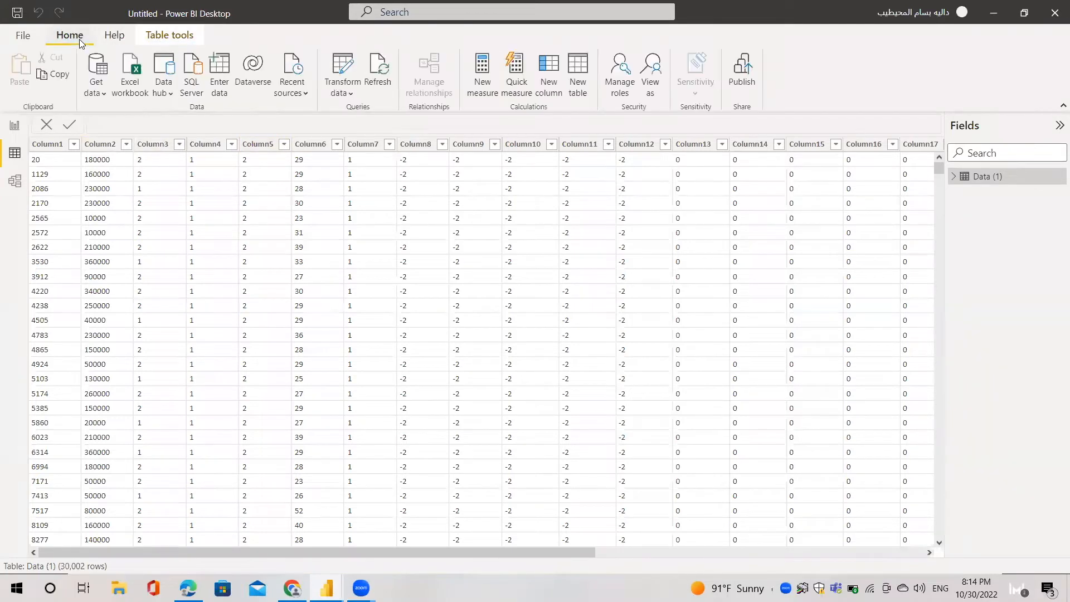
pyautogui.click(348, 76)
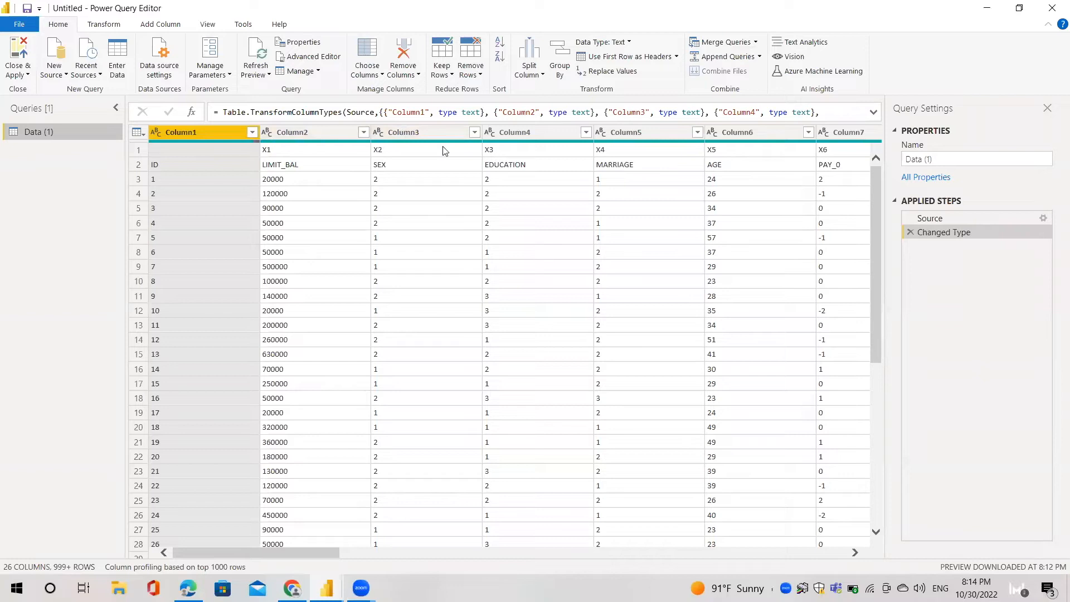
# Remove the top 1 row of the Data (1) query and use the new first row as column headers.
pyautogui.click(474, 78)
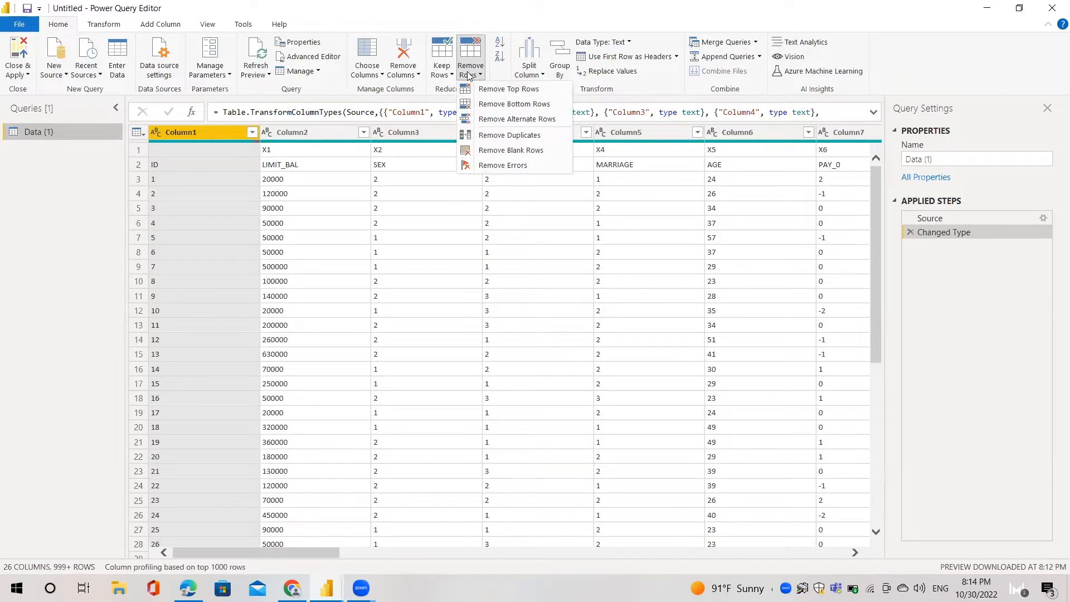
pyautogui.click(501, 95)
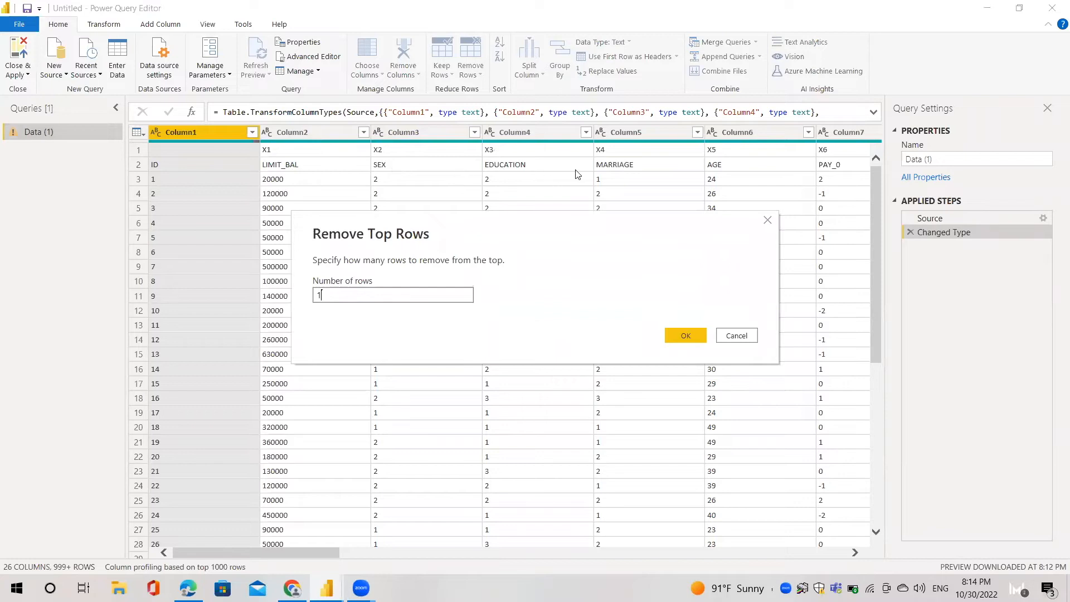
pyautogui.click(680, 337)
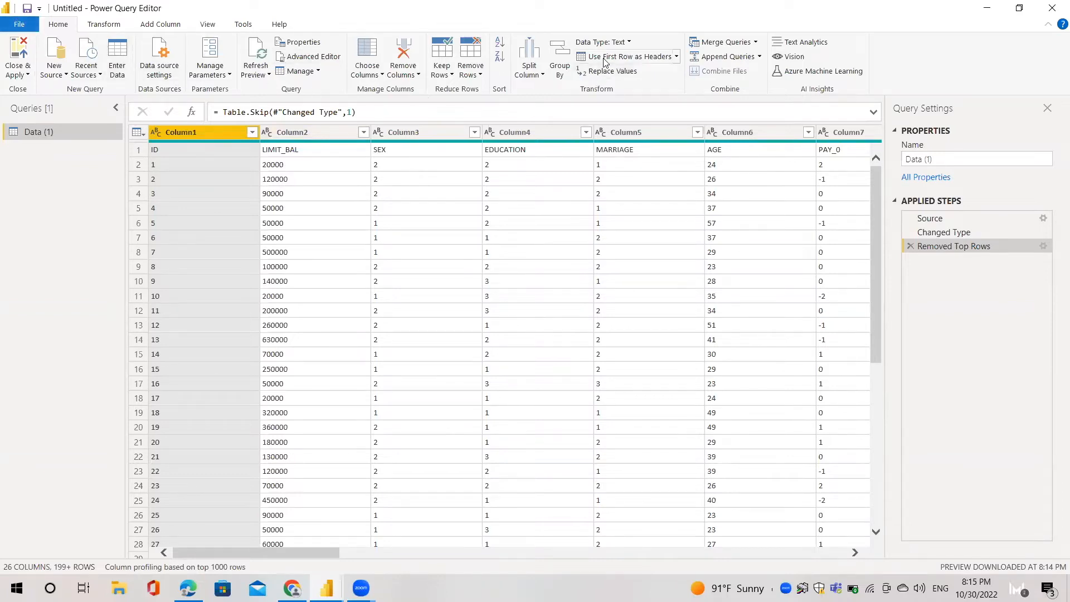
pyautogui.click(663, 63)
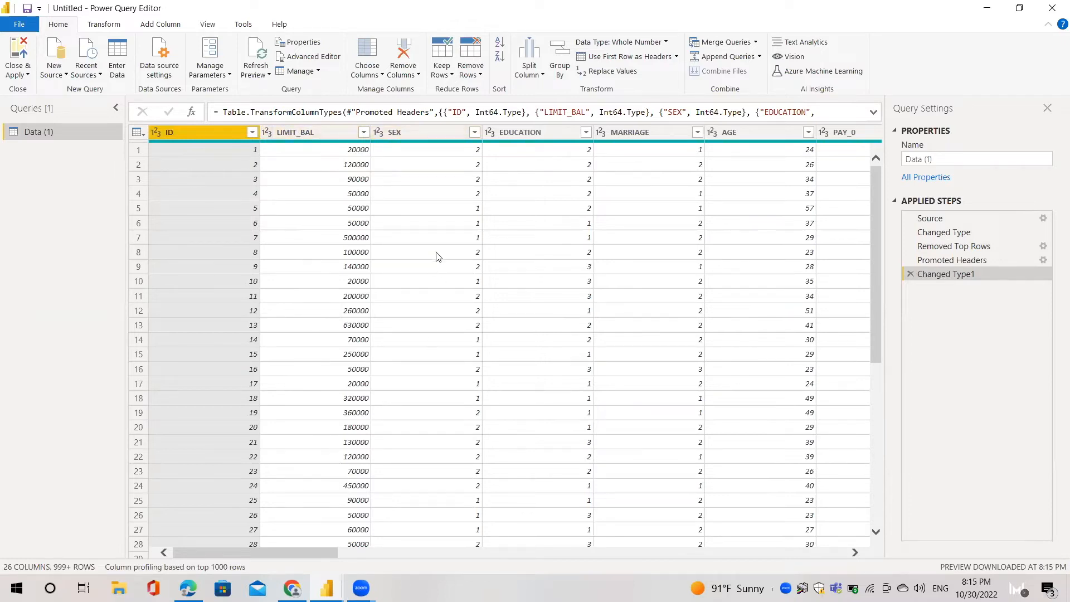
# Try to replace the value 1 with Male in the SEX column.
pyautogui.click(419, 134)
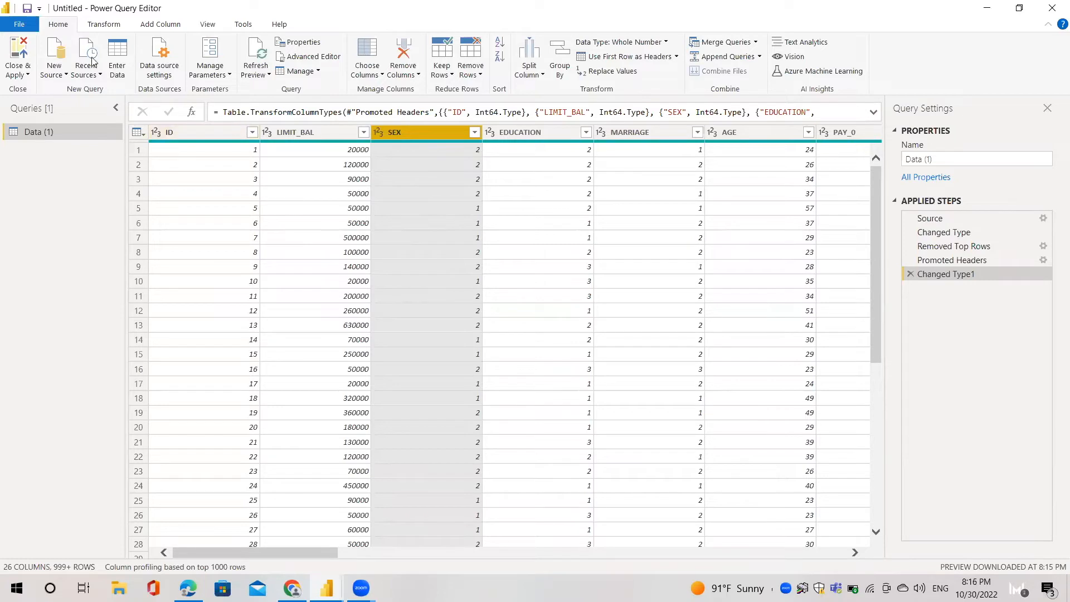
pyautogui.click(622, 78)
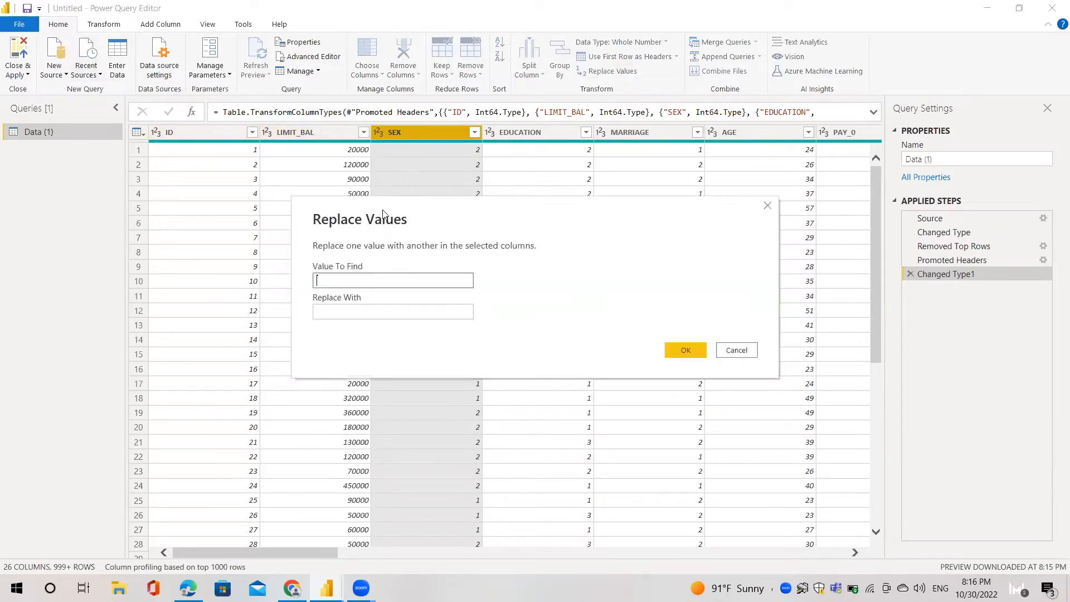
pyautogui.write('1')
pyautogui.click(357, 312)
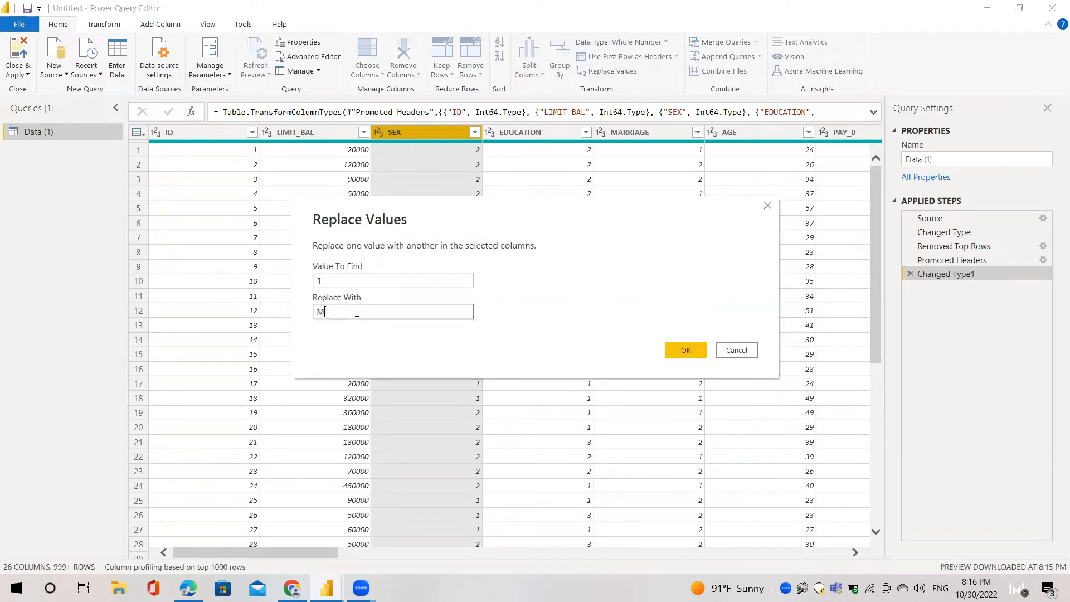
pyautogui.write('Male')
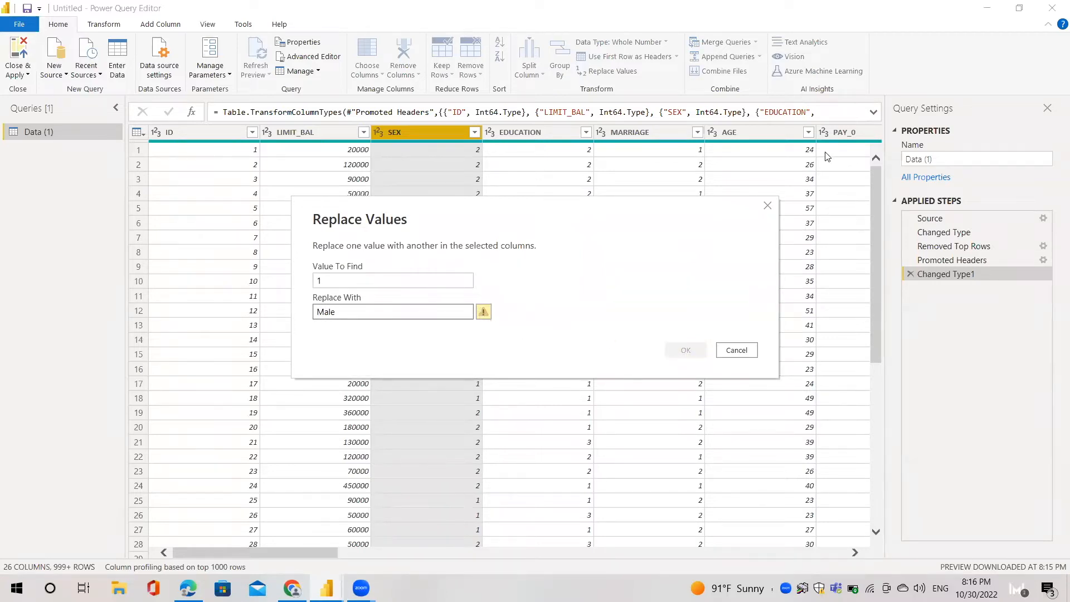
pyautogui.click(768, 206)
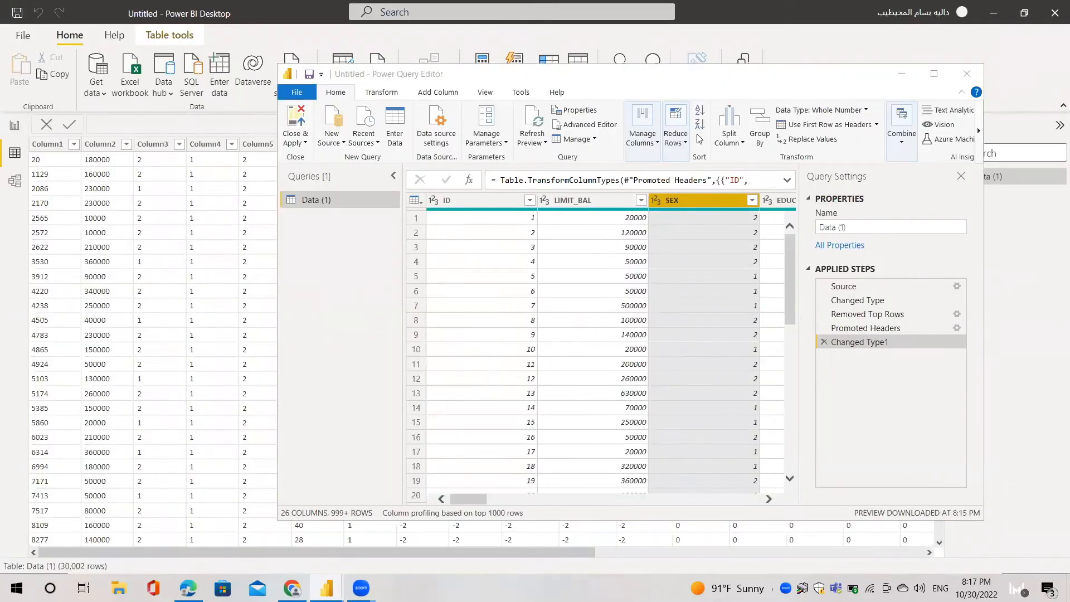
# Change the SEX column's data type to Text, replacing the current type conversion.
pyautogui.click(768, 88)
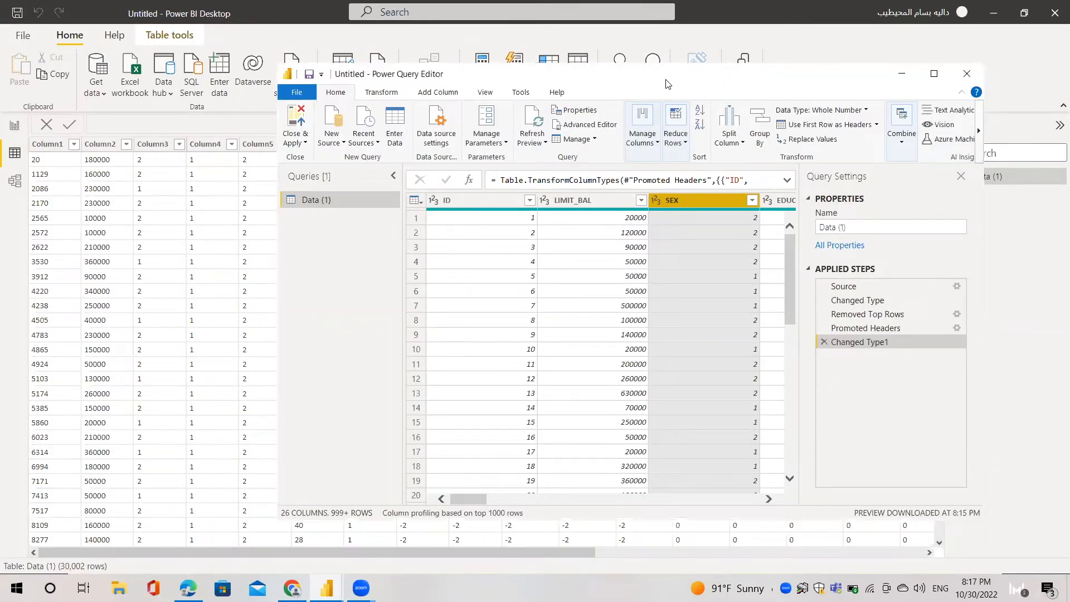
pyautogui.moveTo(644, 74); pyautogui.dragTo(518, 75)
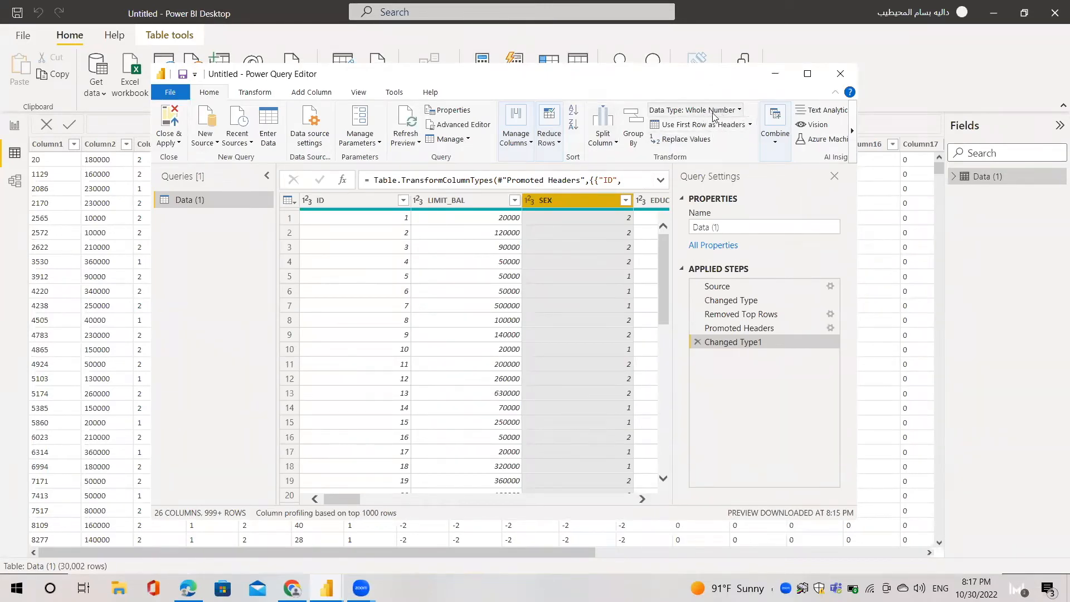
pyautogui.click(716, 114)
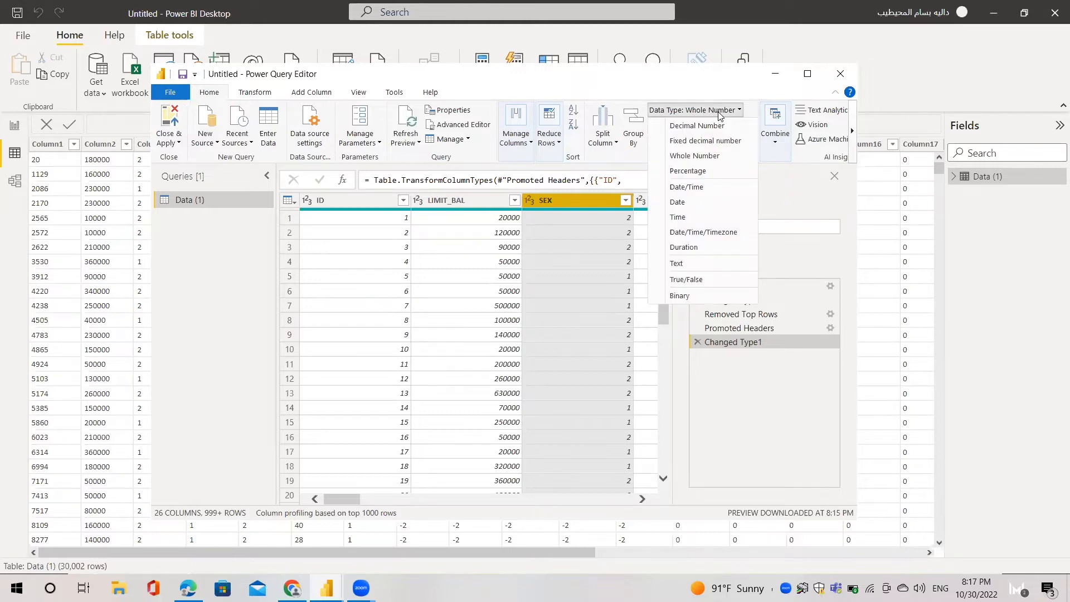
pyautogui.click(703, 265)
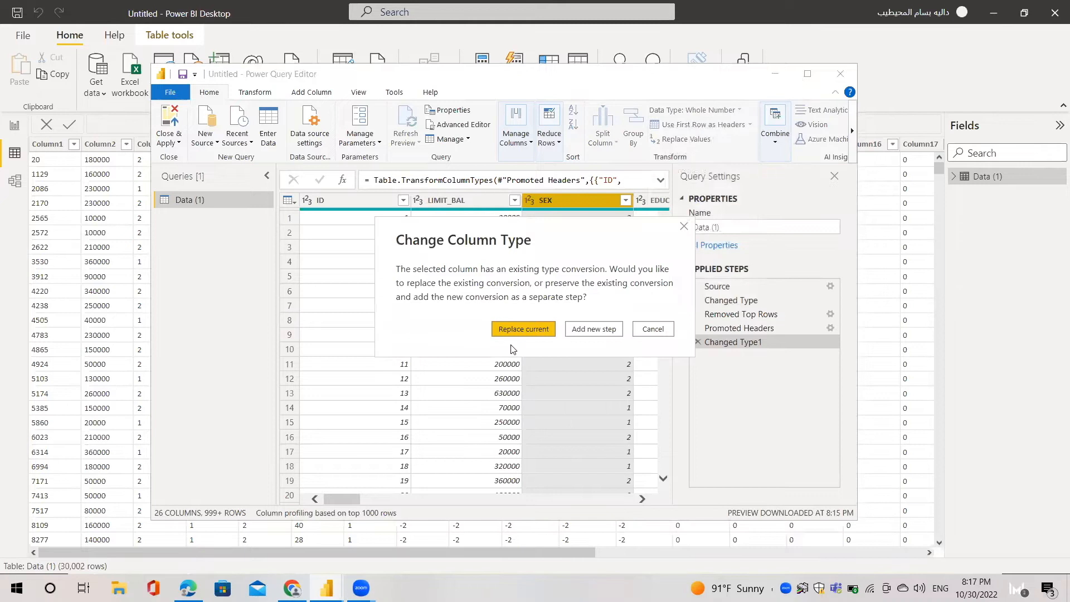
pyautogui.click(523, 329)
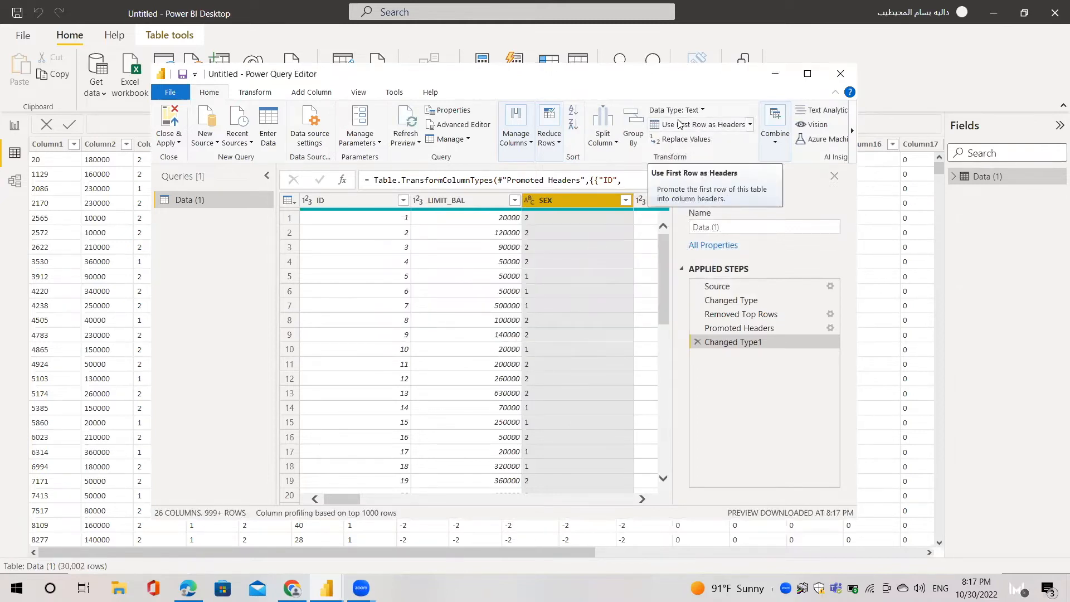
pyautogui.click(798, 80)
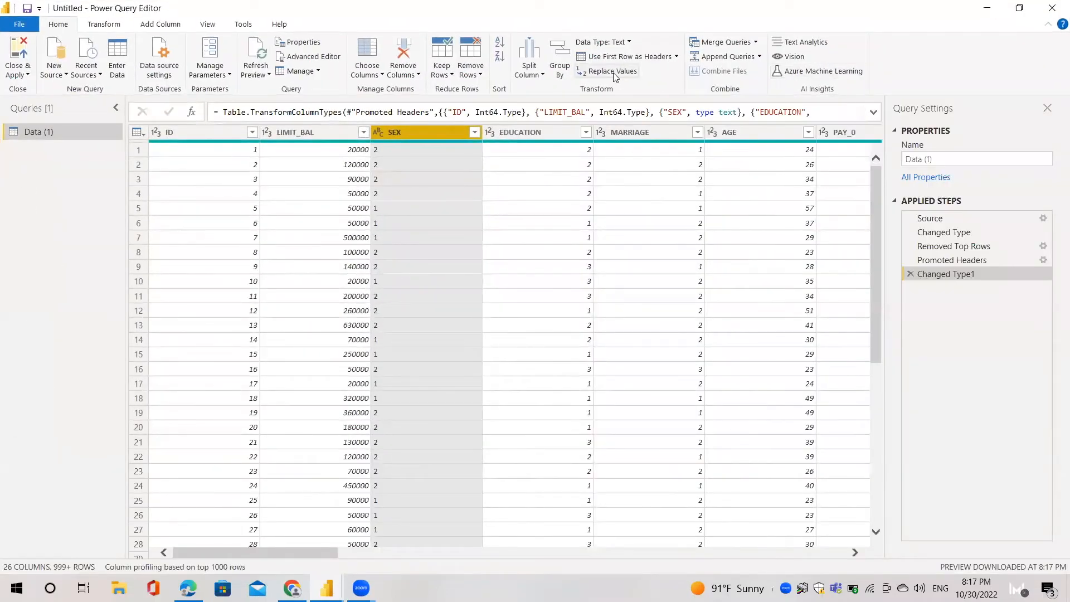
# Replace the value 1 with Male in the SEX column.
pyautogui.click(614, 73)
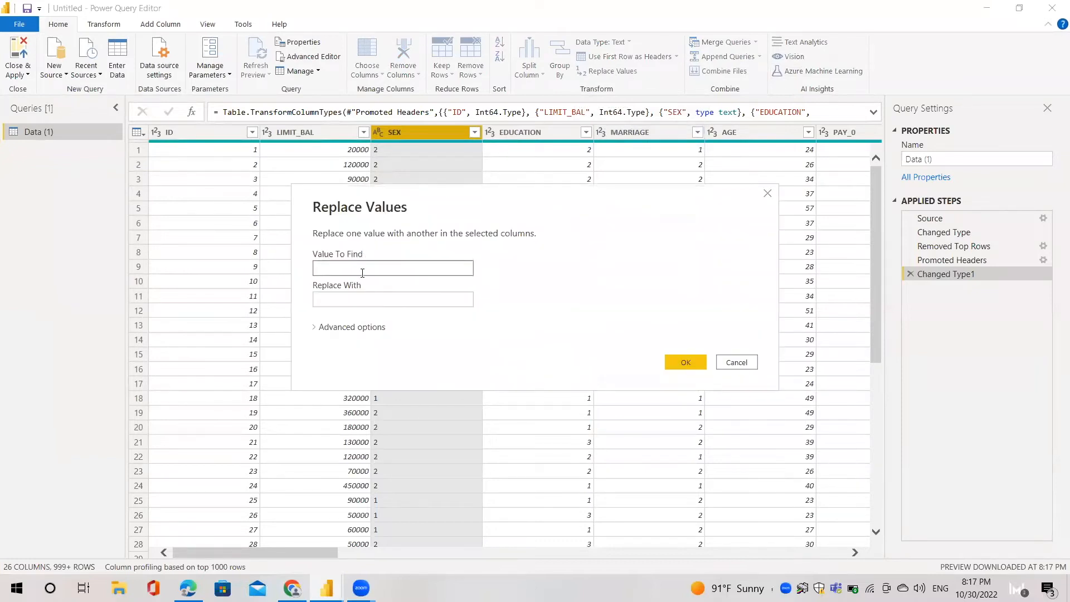
pyautogui.click(364, 295)
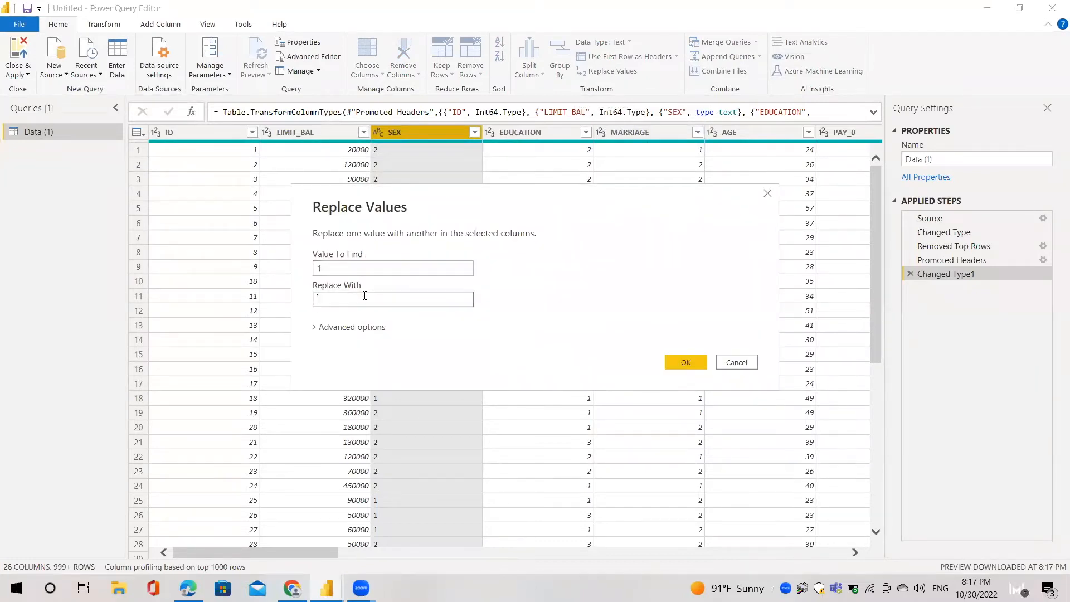
pyautogui.write('e')
pyautogui.click(679, 360)
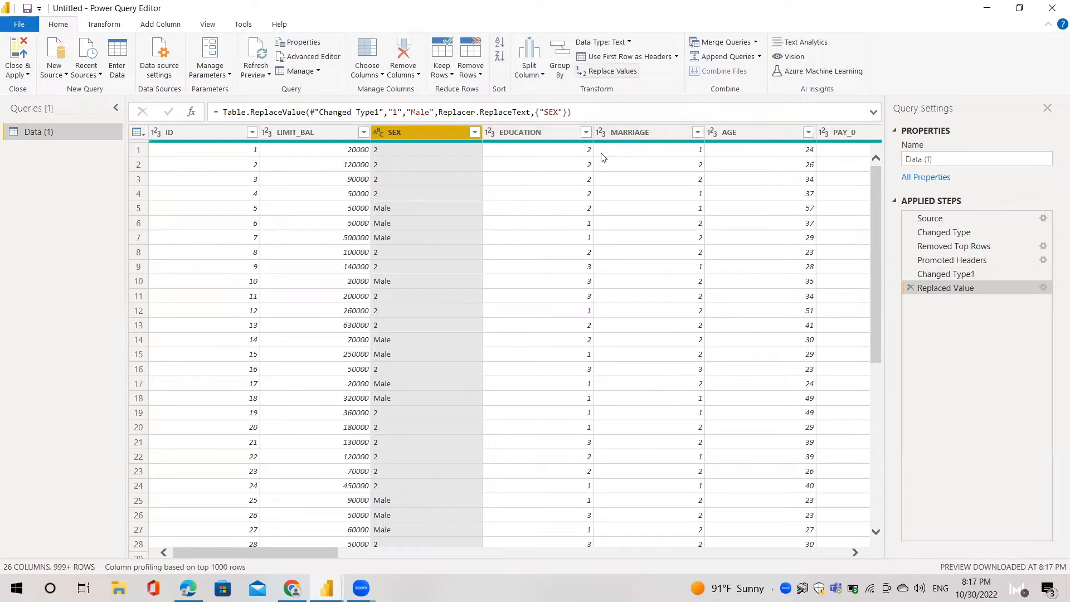
# Replace the value 2 with Female in the SEX column.
pyautogui.click(630, 69)
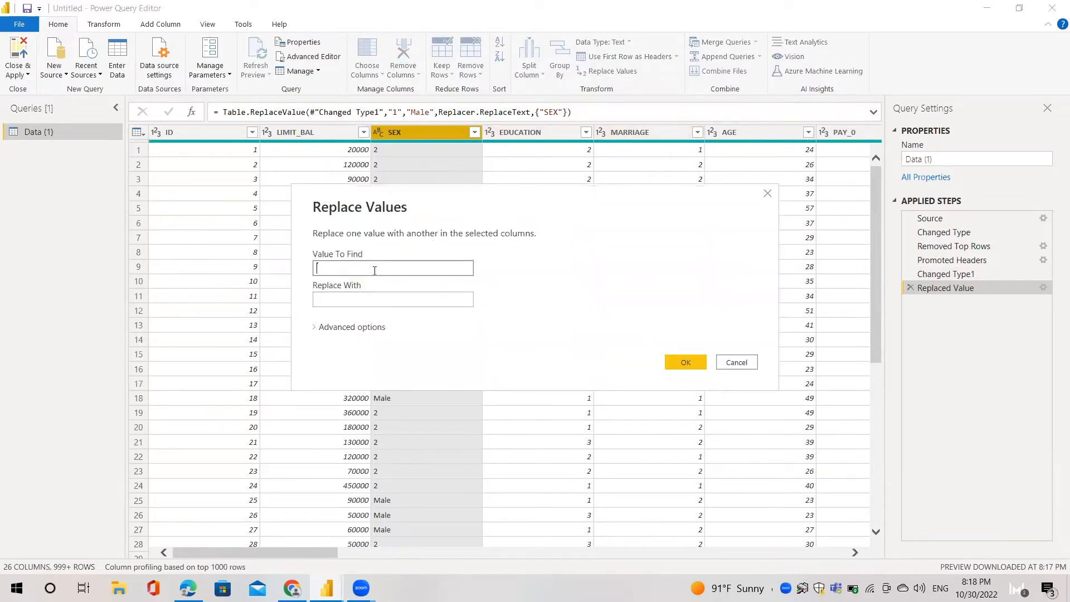
pyautogui.write('2')
pyautogui.click(374, 300)
pyautogui.write('Fe')
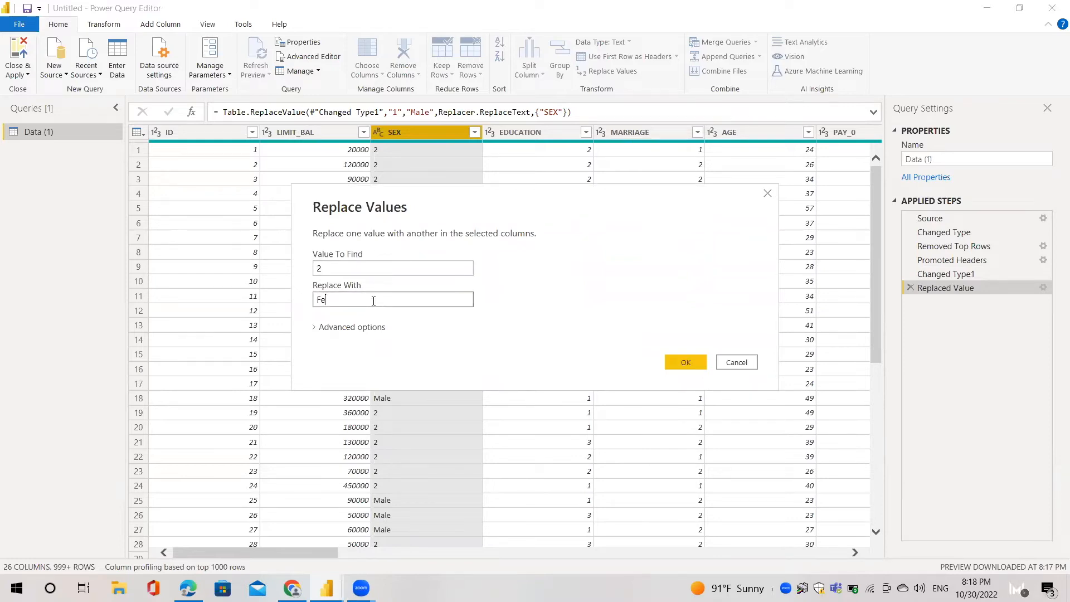
pyautogui.write('male')
pyautogui.click(681, 361)
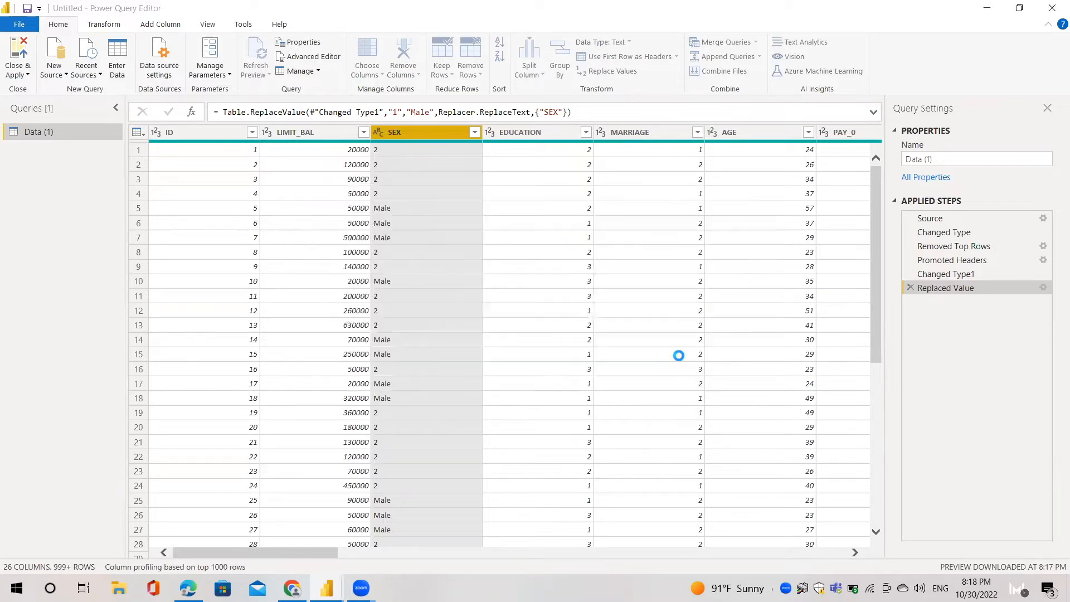
# Start a new conditional column in the Data (1) query and name it EDUCATION LEVEL.
pyautogui.click(532, 131)
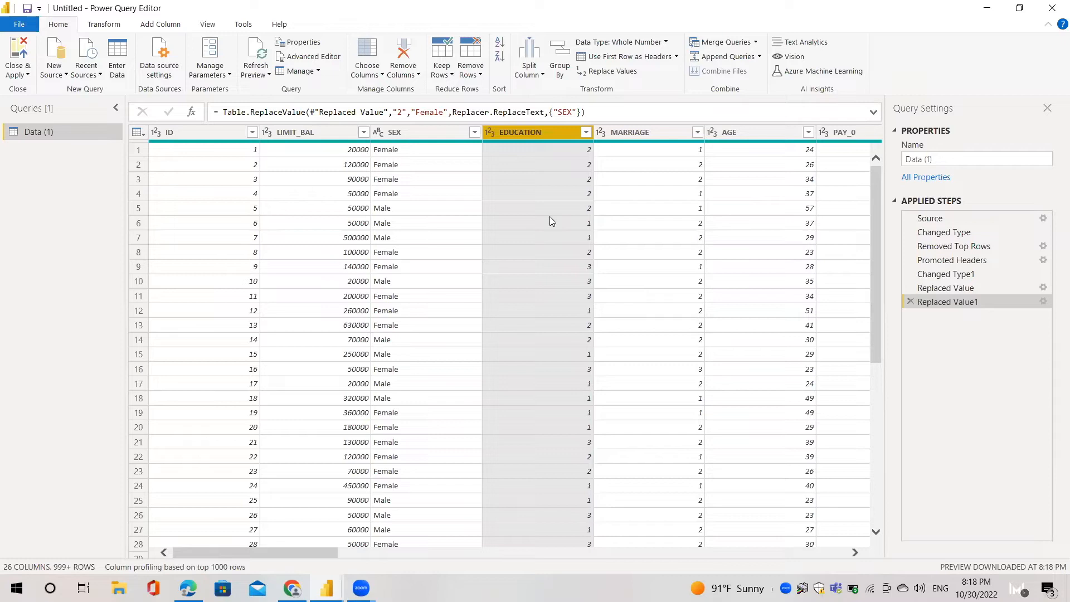
pyautogui.click(157, 32)
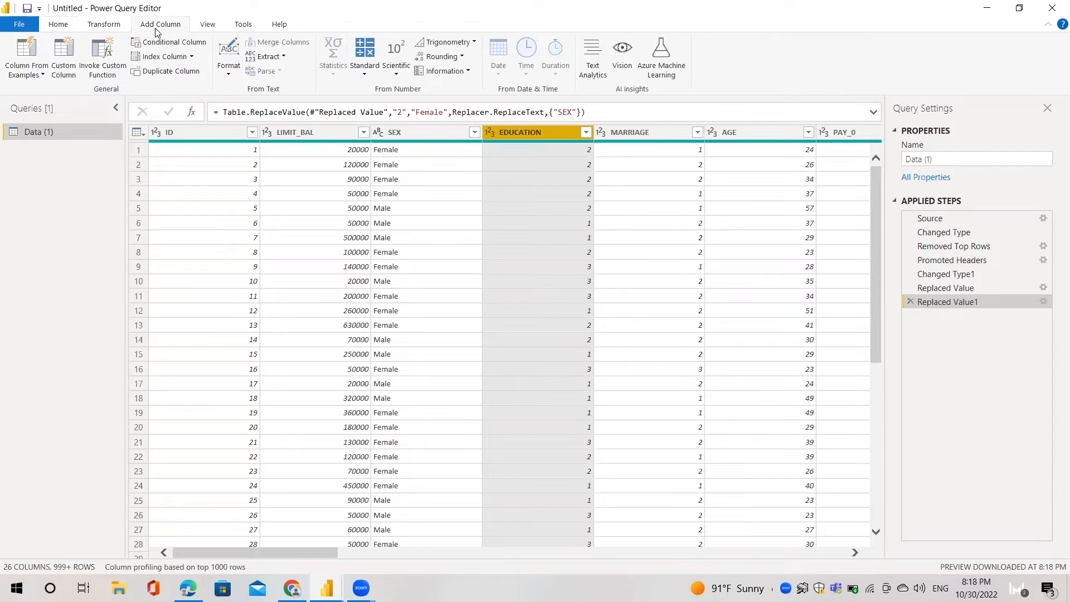
pyautogui.click(184, 44)
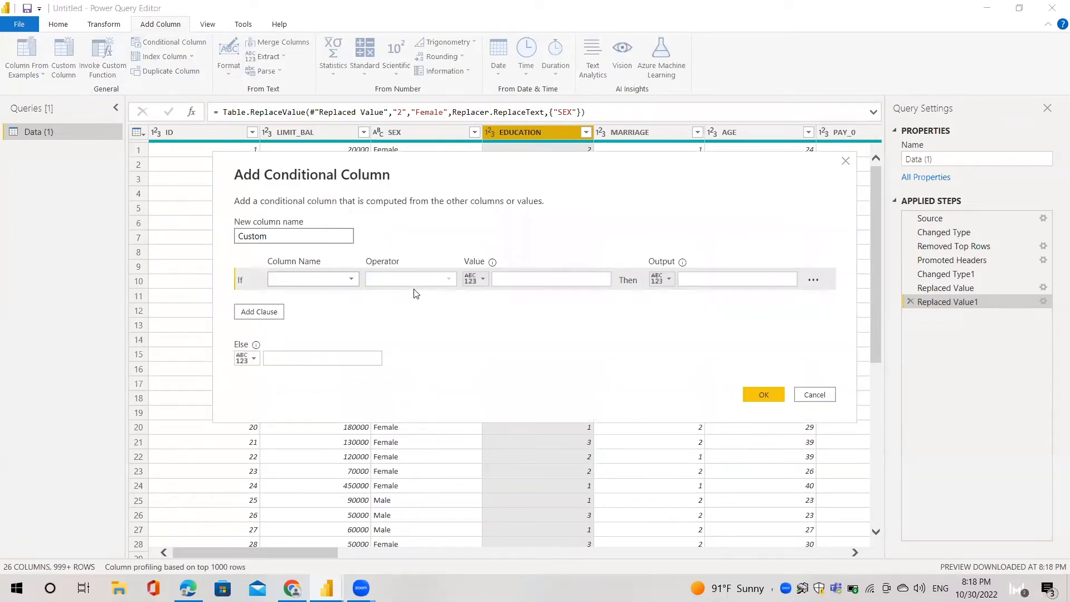
pyautogui.press('BackSpace')
pyautogui.write('EDUCATION LEVEL')
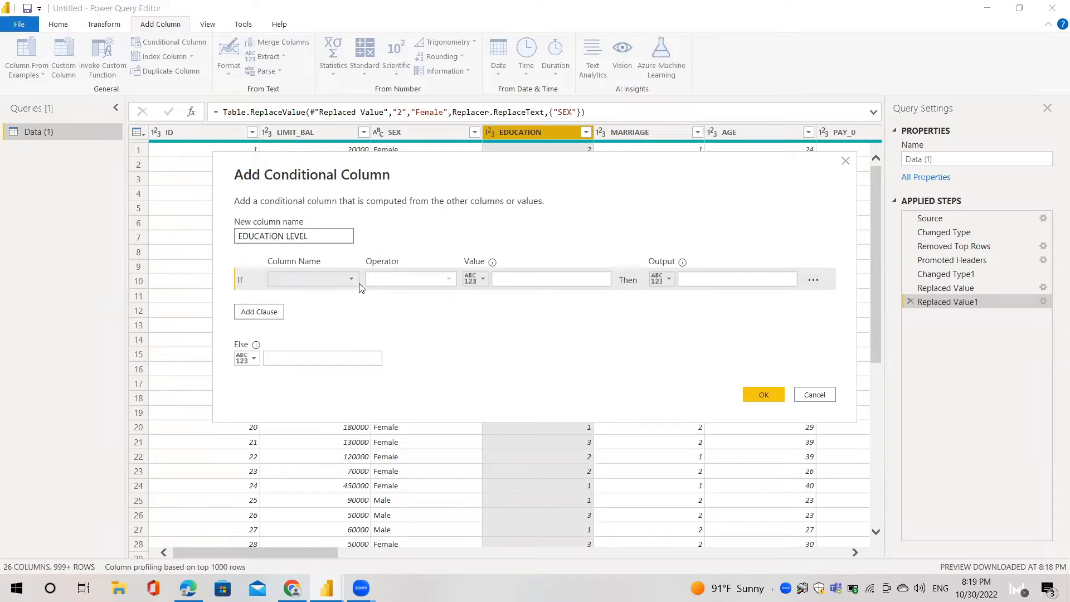
# Define the first condition so that EDUCATION equals 1 outputs Gradute.
pyautogui.click(329, 282)
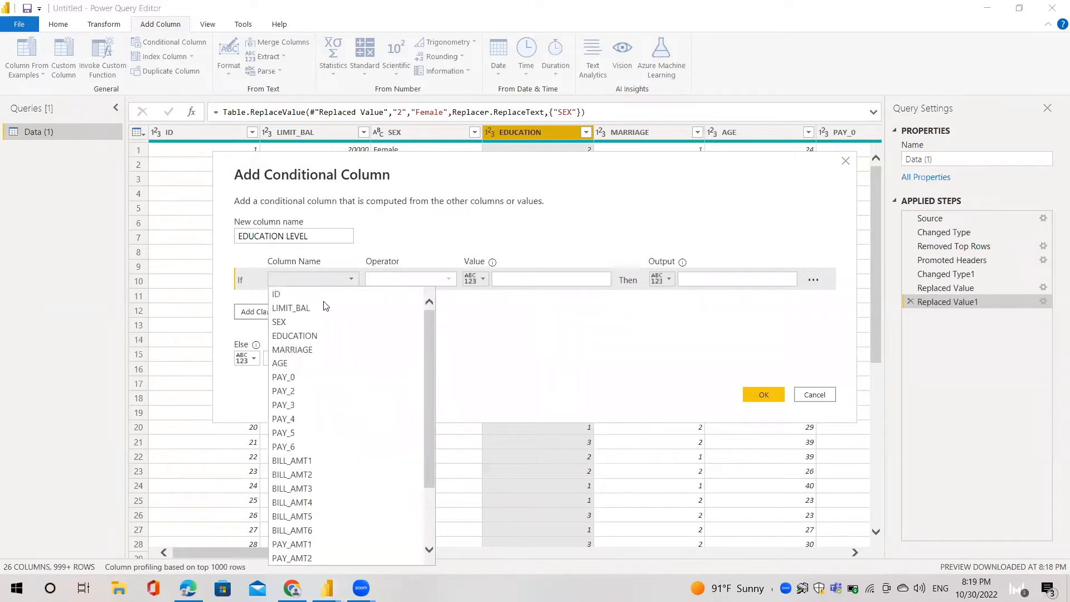
pyautogui.click(321, 336)
pyautogui.click(530, 280)
pyautogui.write('1')
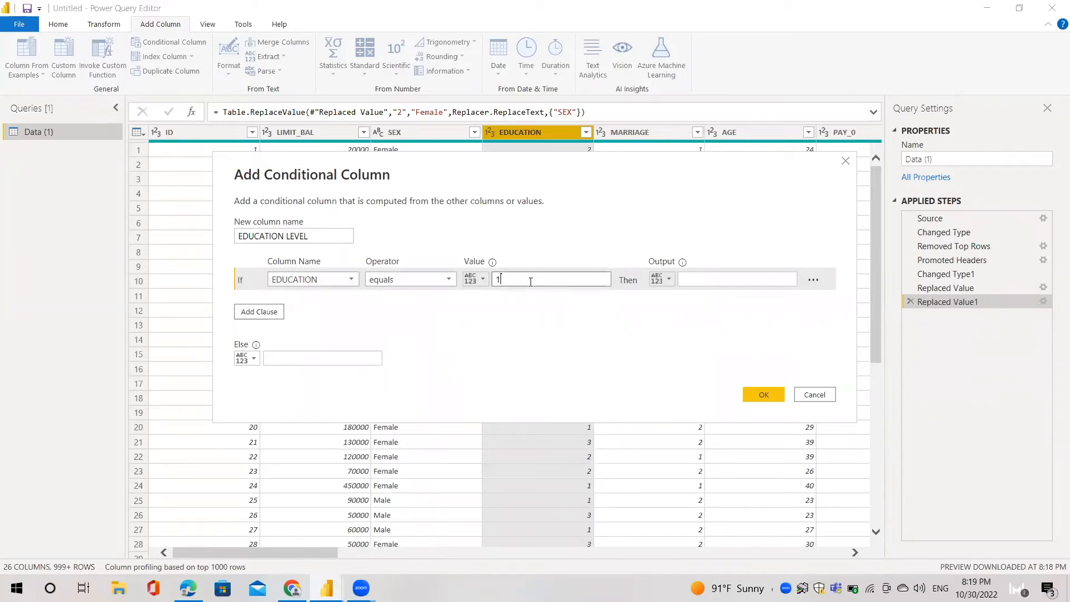
pyautogui.click(701, 281)
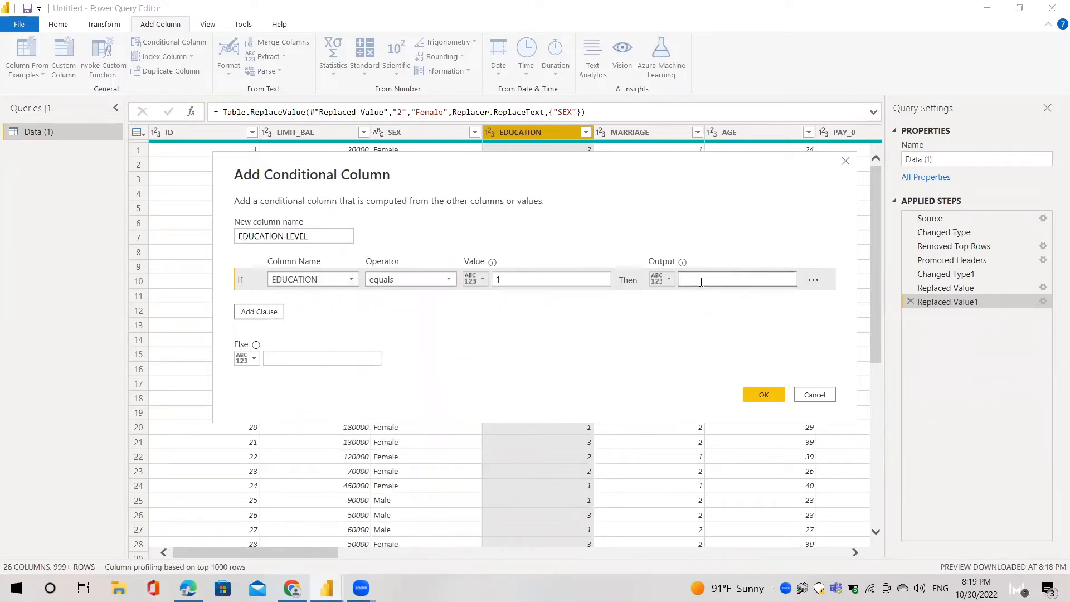
pyautogui.write('Gradute')
# Add an Else If clause that outputs Undergradute when EDUCATION equals 2.
pyautogui.click(265, 315)
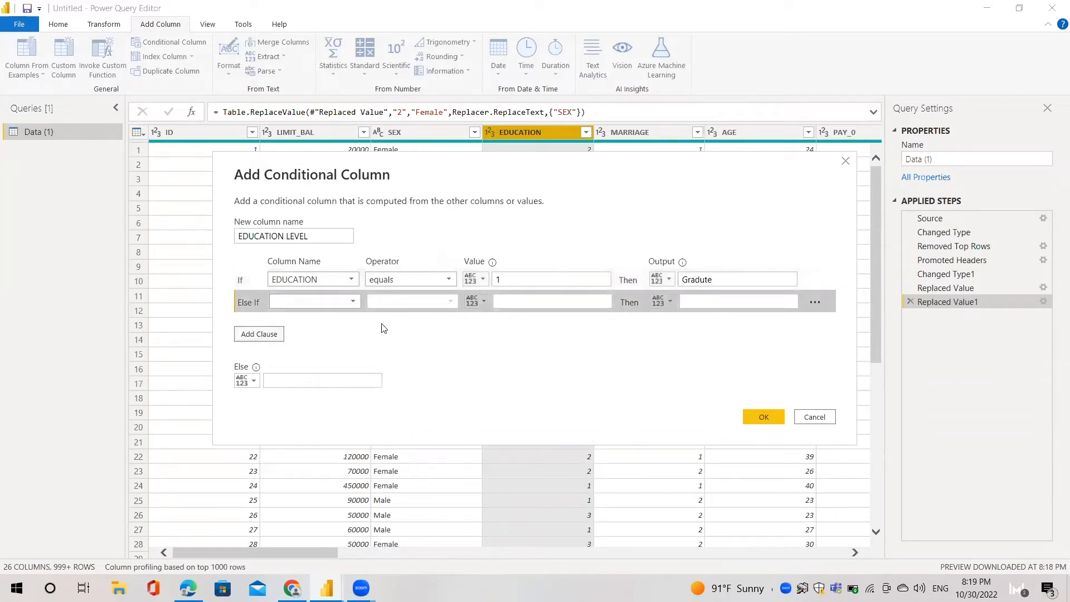
pyautogui.click(321, 304)
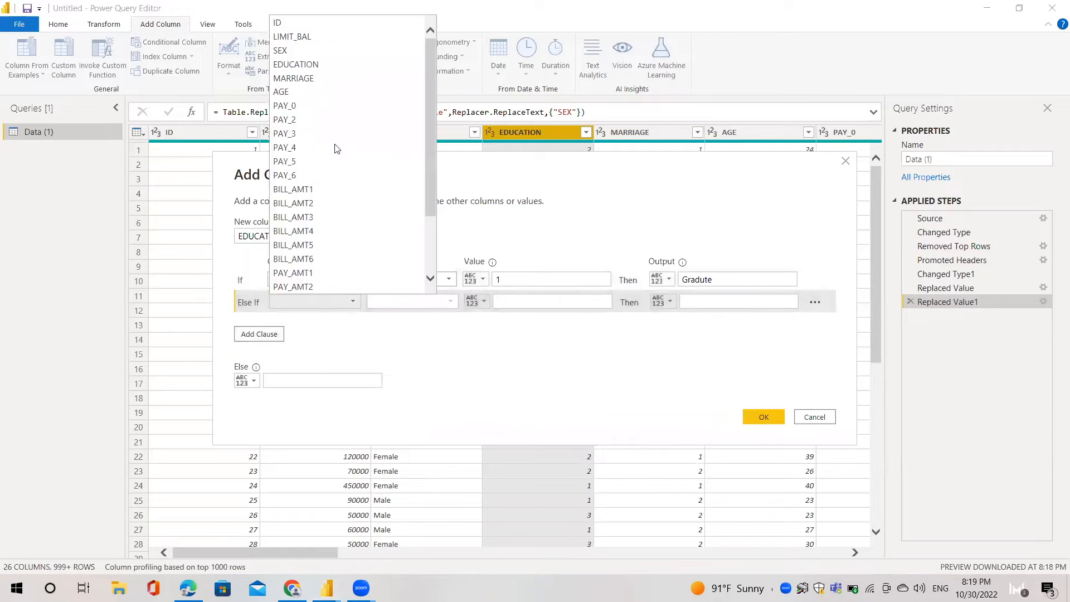
pyautogui.click(314, 64)
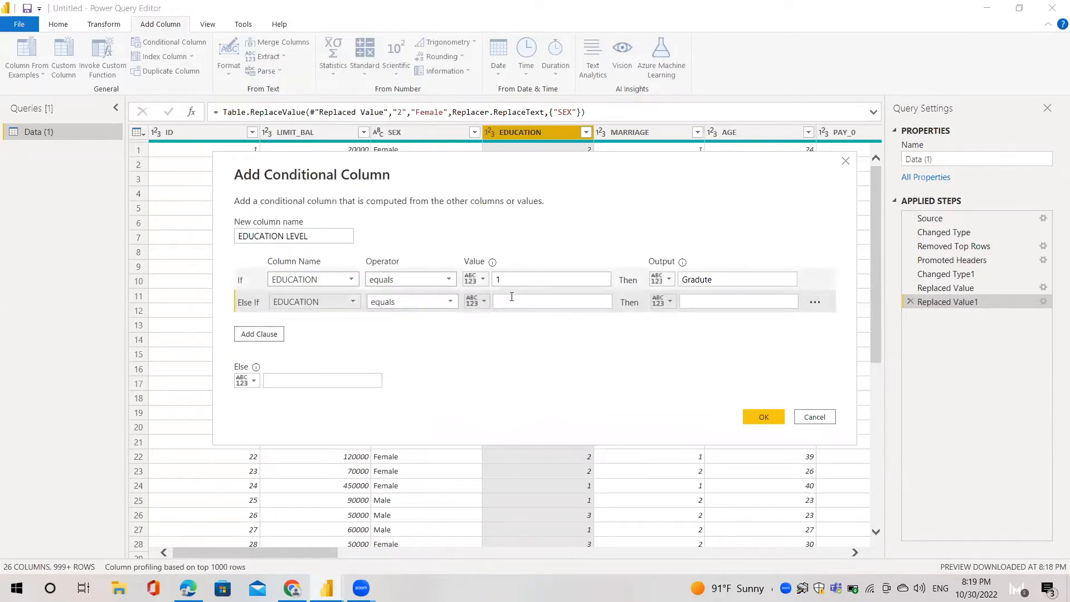
pyautogui.click(504, 302)
pyautogui.write('2')
pyautogui.click(727, 301)
pyautogui.write('Undergradute')
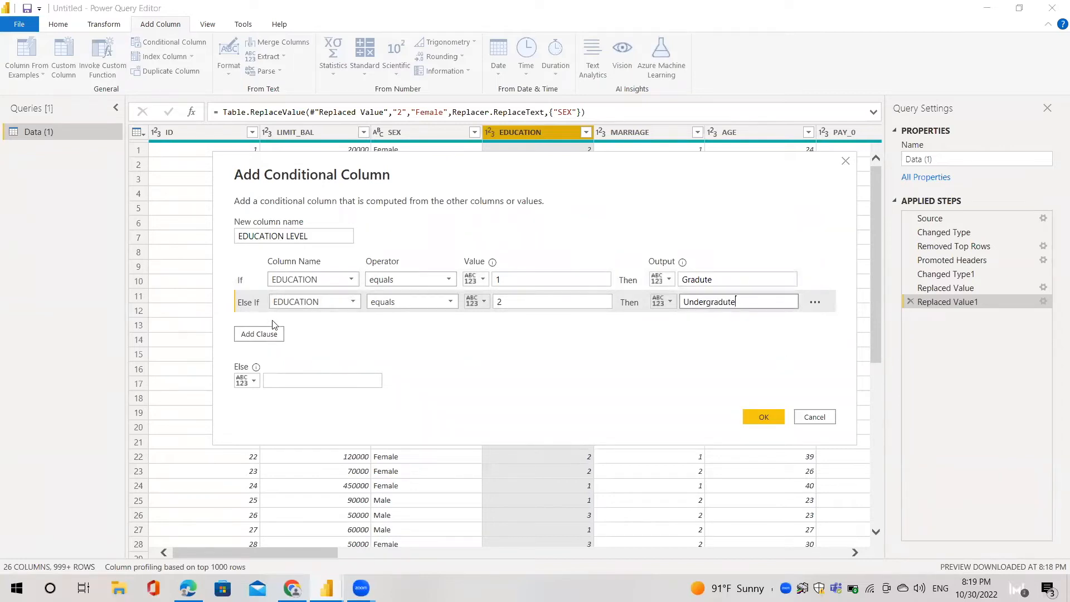
# Set the Else output to Unknown and create the EDUCATION LEVEL column.
pyautogui.click(285, 380)
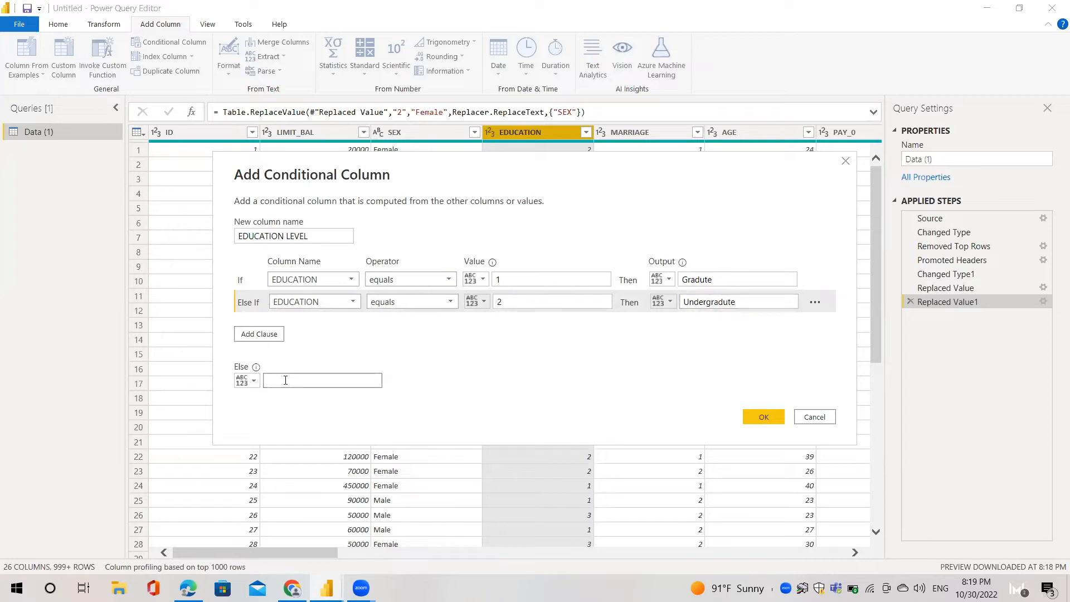
pyautogui.write('Unknown')
pyautogui.click(753, 417)
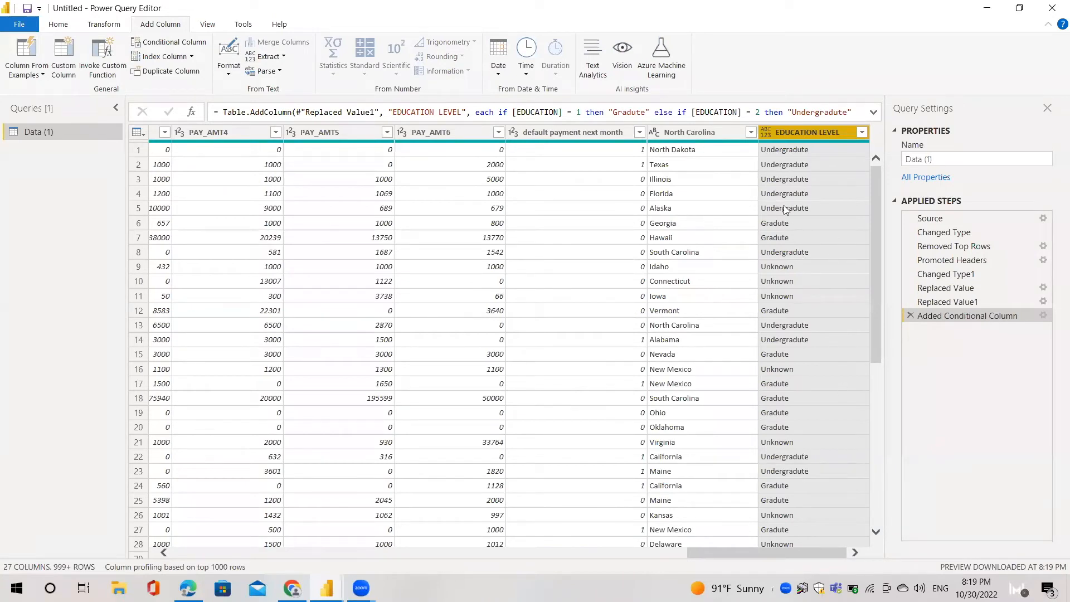
# Remove the original EDUCATION column from the Data (1) query.
pyautogui.moveTo(742, 556); pyautogui.dragTo(206, 495)
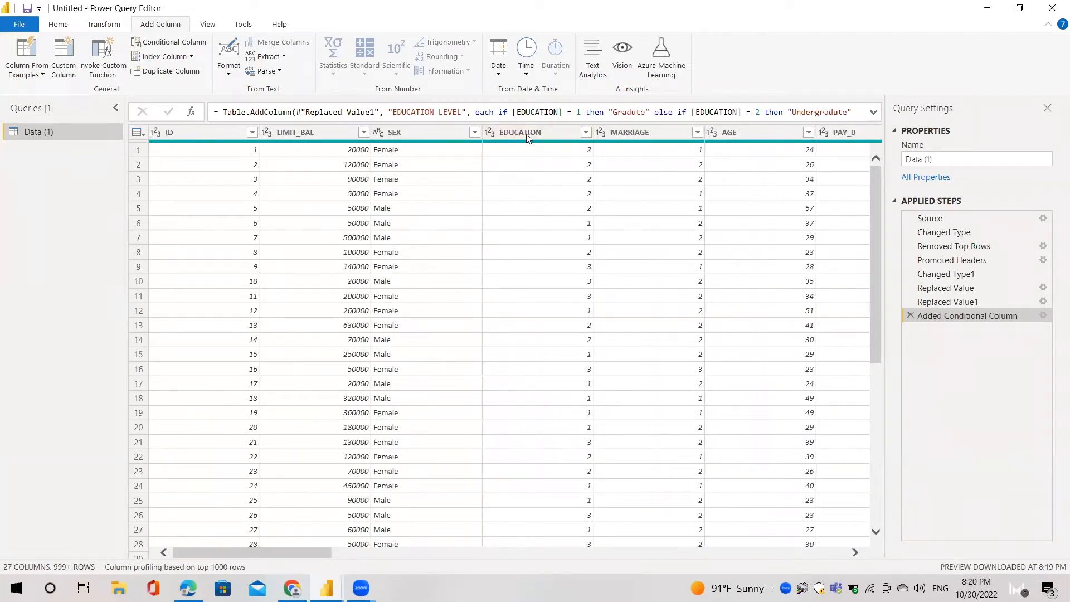
pyautogui.rightClick(557, 136)
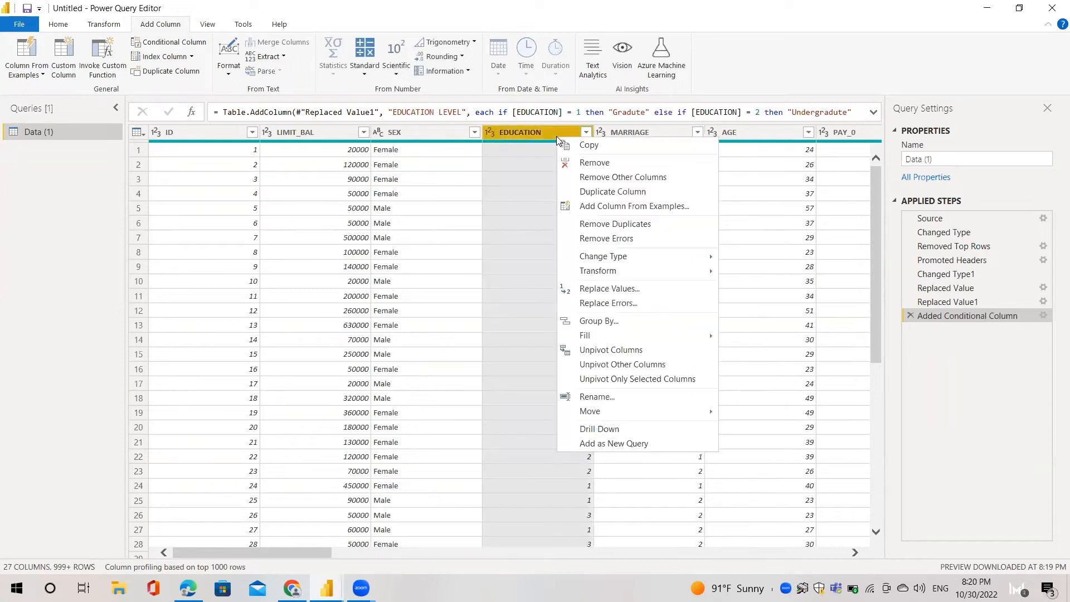
pyautogui.click(590, 166)
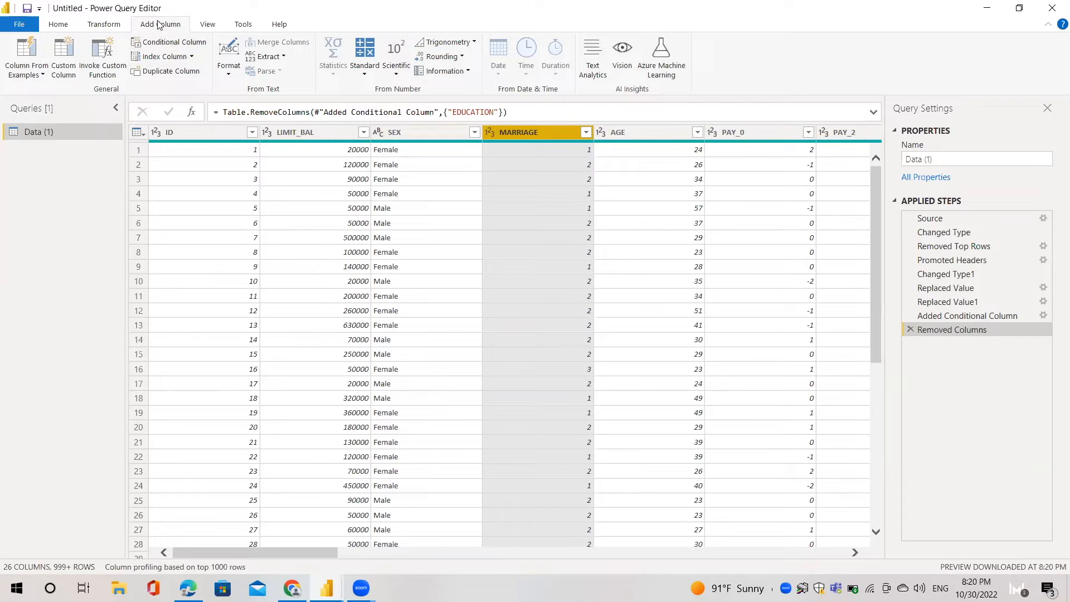
# Start a new conditional column named MARRIAGE STAUTS.
pyautogui.click(184, 44)
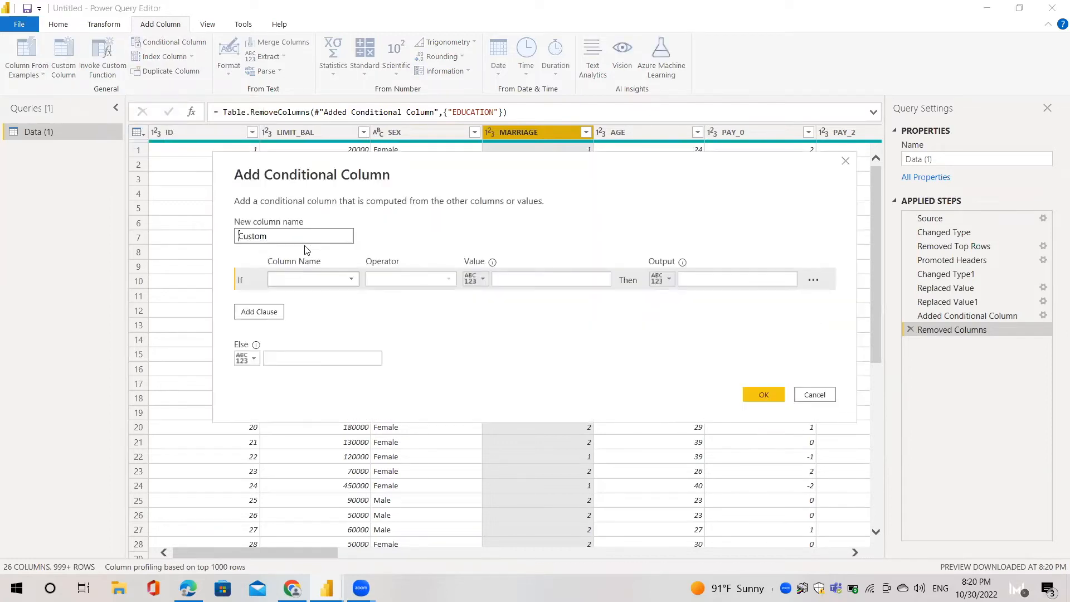
pyautogui.doubleClick(304, 237)
pyautogui.press('BackSpace')
pyautogui.write('MARRIAGE STAUTS')
# Define the first condition so that MARRIAGE equals 1 outputs Married.
pyautogui.click(336, 278)
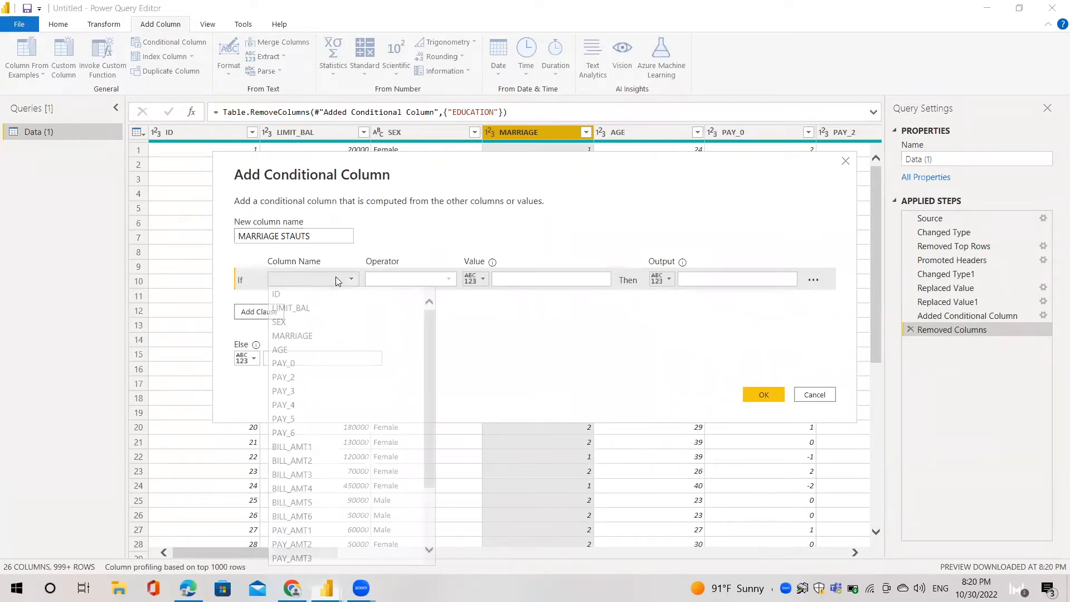
pyautogui.click(347, 337)
pyautogui.click(531, 280)
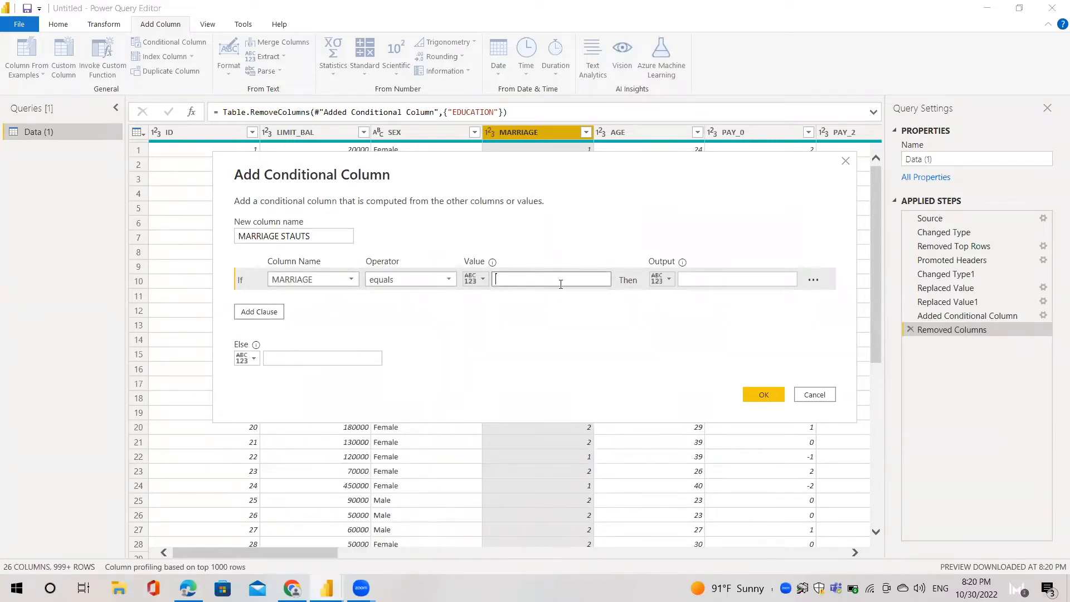
pyautogui.write('1')
pyautogui.click(716, 281)
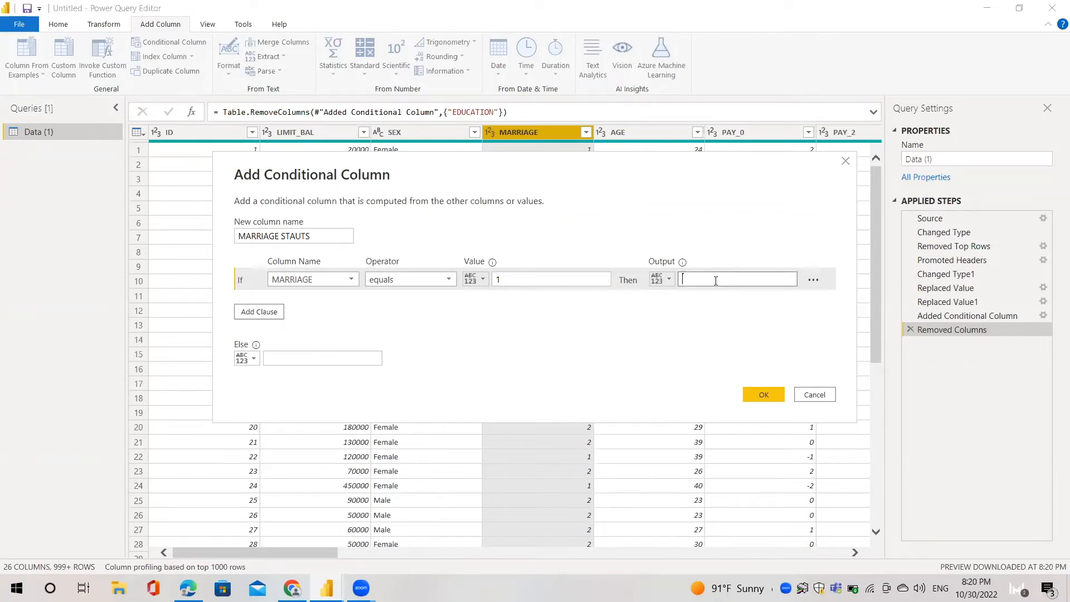
pyautogui.write('Married')
# Add an Else If clause that outputs Single when MARRIAGE equals 2.
pyautogui.click(276, 312)
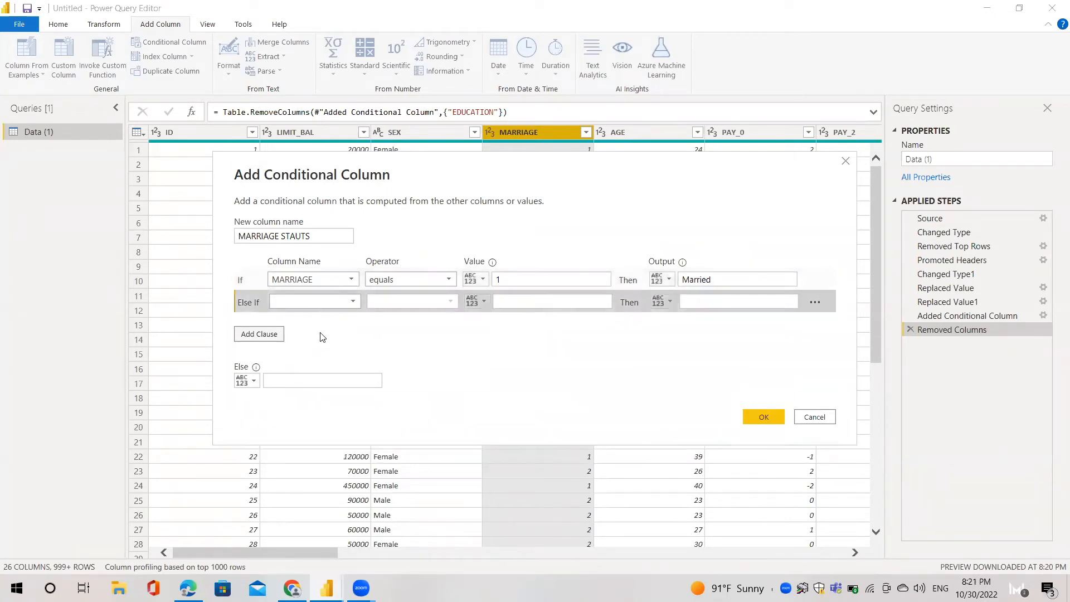
pyautogui.click(324, 303)
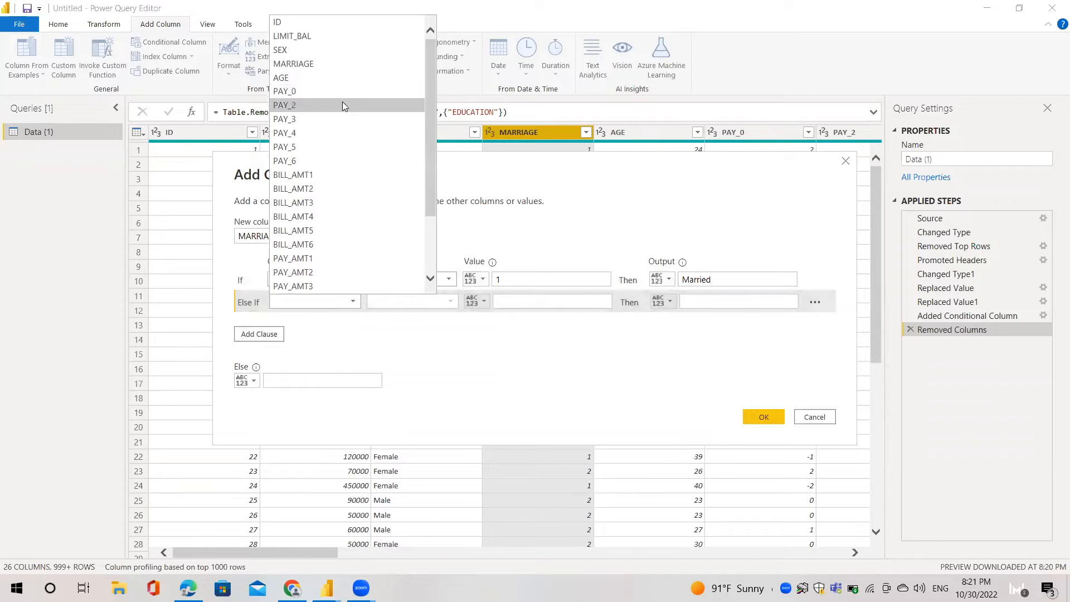
pyautogui.click(347, 66)
pyautogui.click(506, 302)
pyautogui.write('2')
pyautogui.click(702, 296)
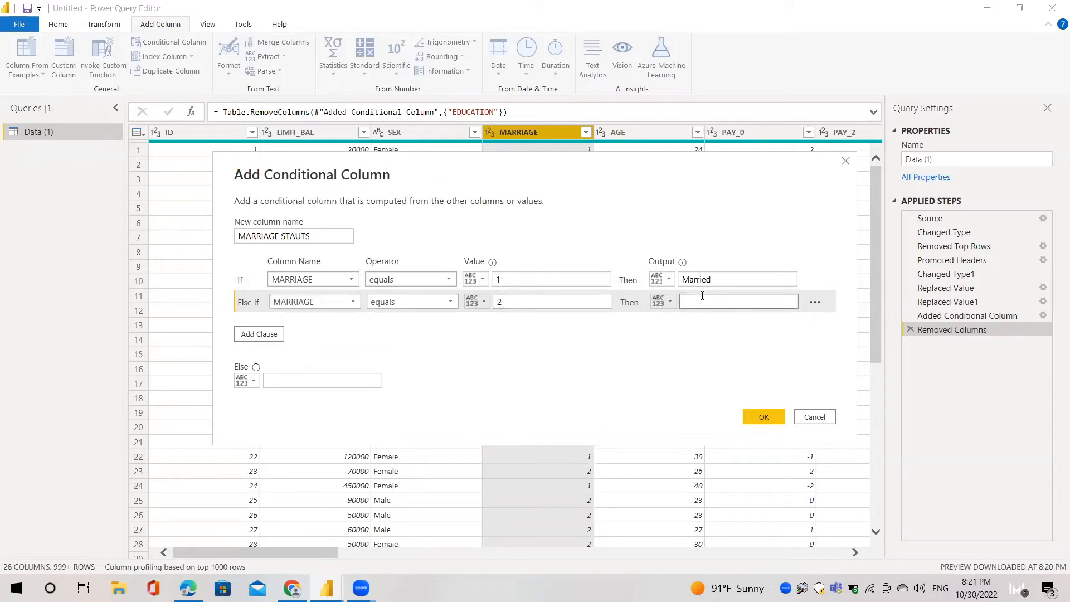
pyautogui.write('Single')
# Set the Else output to Unknown and create the MARRIAGE STAUTS column.
pyautogui.click(324, 375)
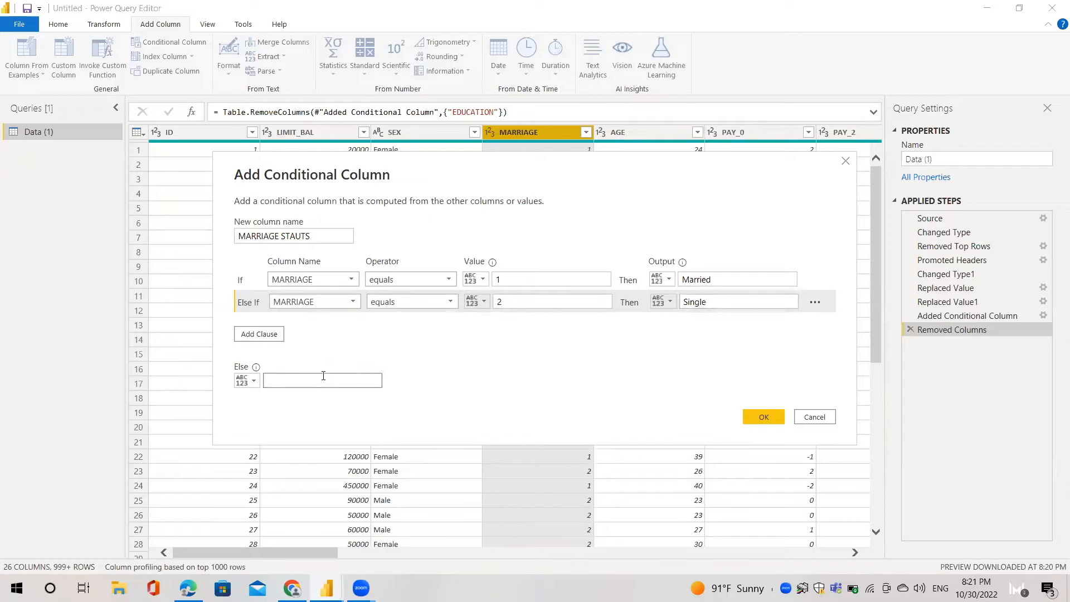
pyautogui.write('Unknown')
pyautogui.click(772, 417)
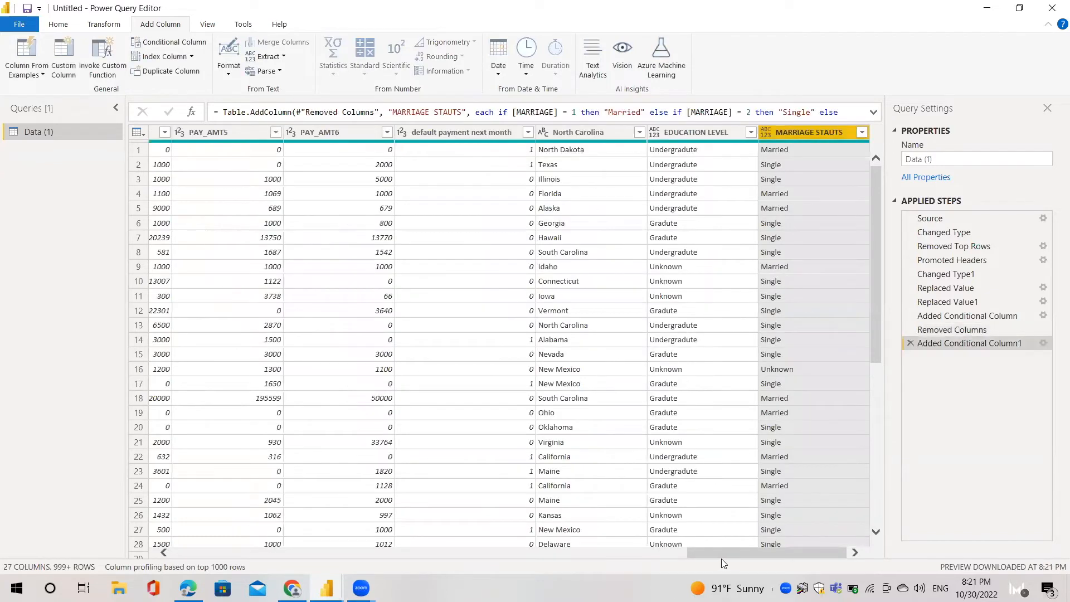
# Remove the original MARRIAGE column from the Data (1) query.
pyautogui.moveTo(718, 551); pyautogui.dragTo(169, 507)
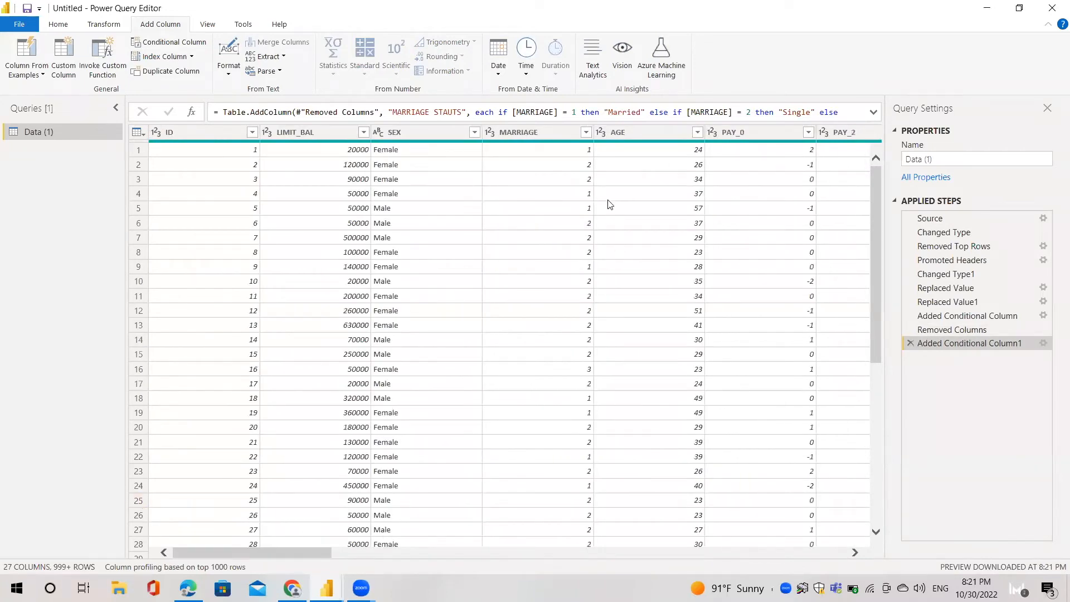
pyautogui.rightClick(536, 132)
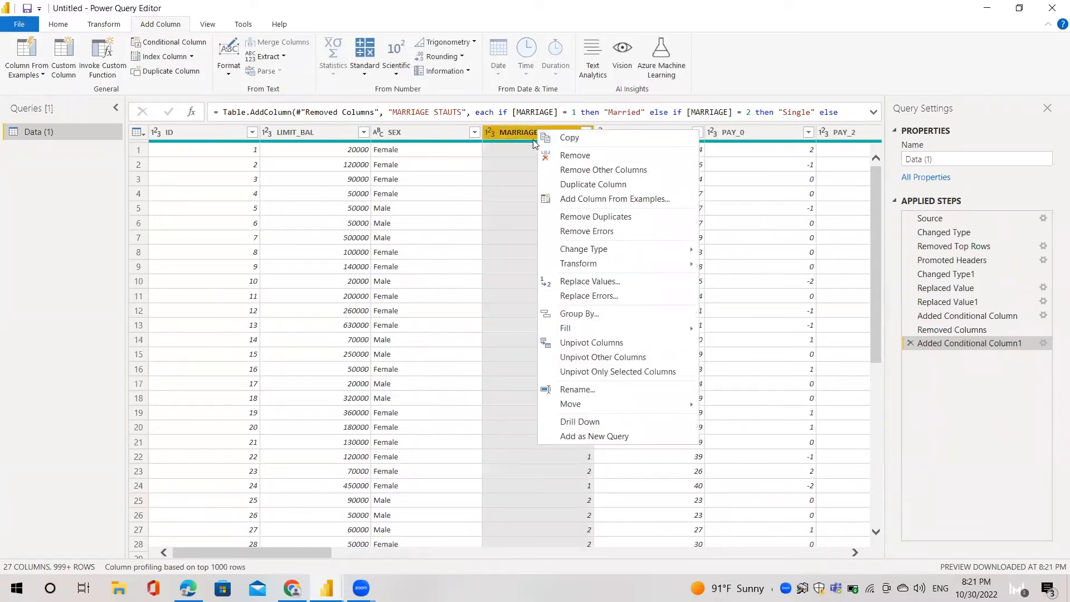
pyautogui.click(576, 160)
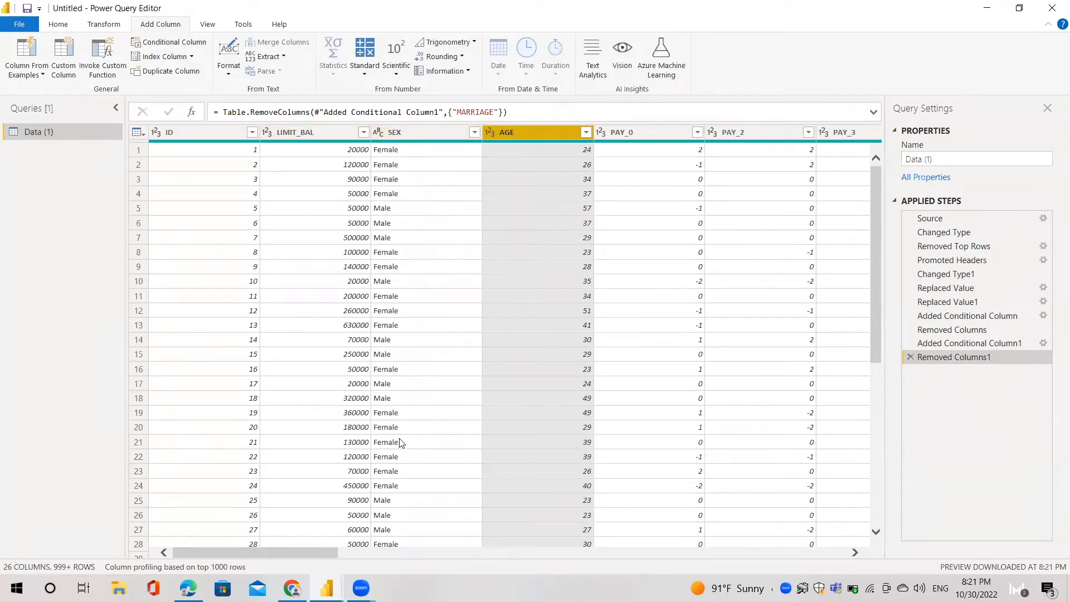
# Rename the North Carolina column, which holds the state names, as STATE.
pyautogui.moveTo(315, 551); pyautogui.dragTo(830, 552)
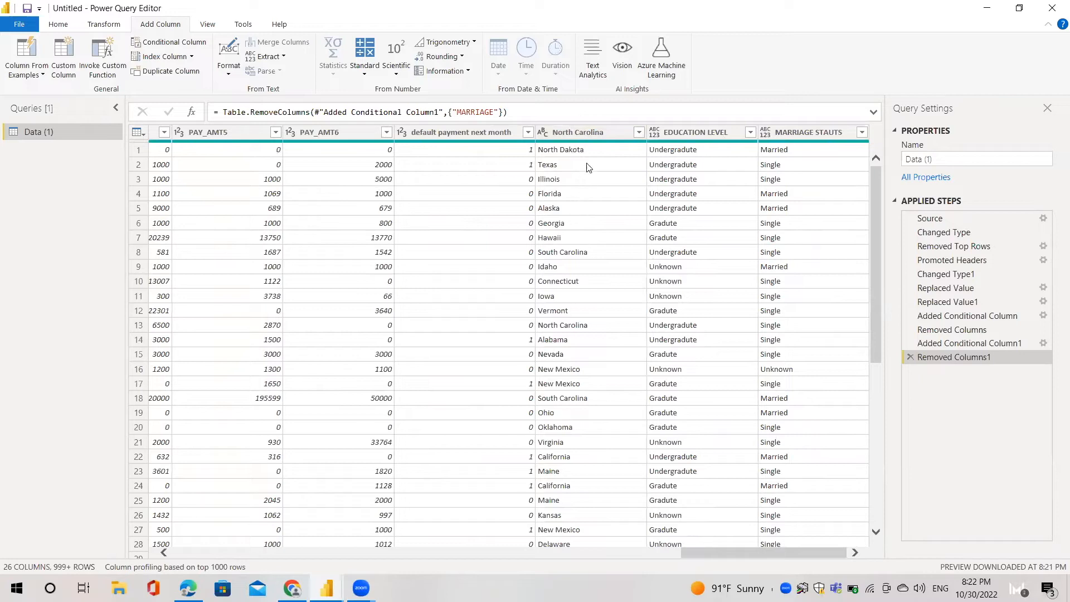
pyautogui.click(602, 139)
pyautogui.click(607, 137)
pyautogui.doubleClick(607, 134)
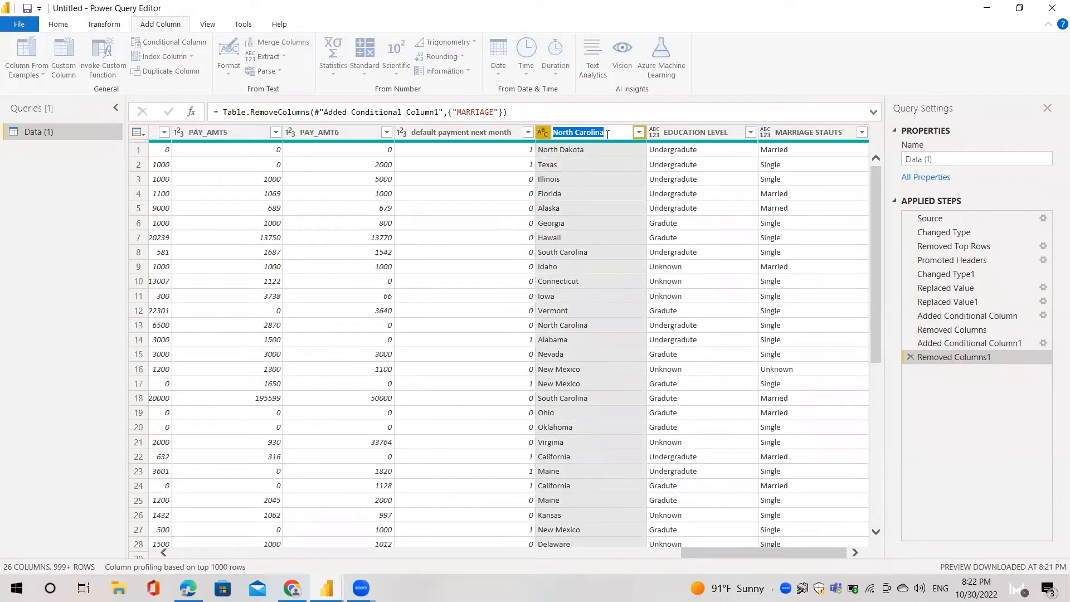
pyautogui.press('BackSpace')
pyautogui.press('Return')
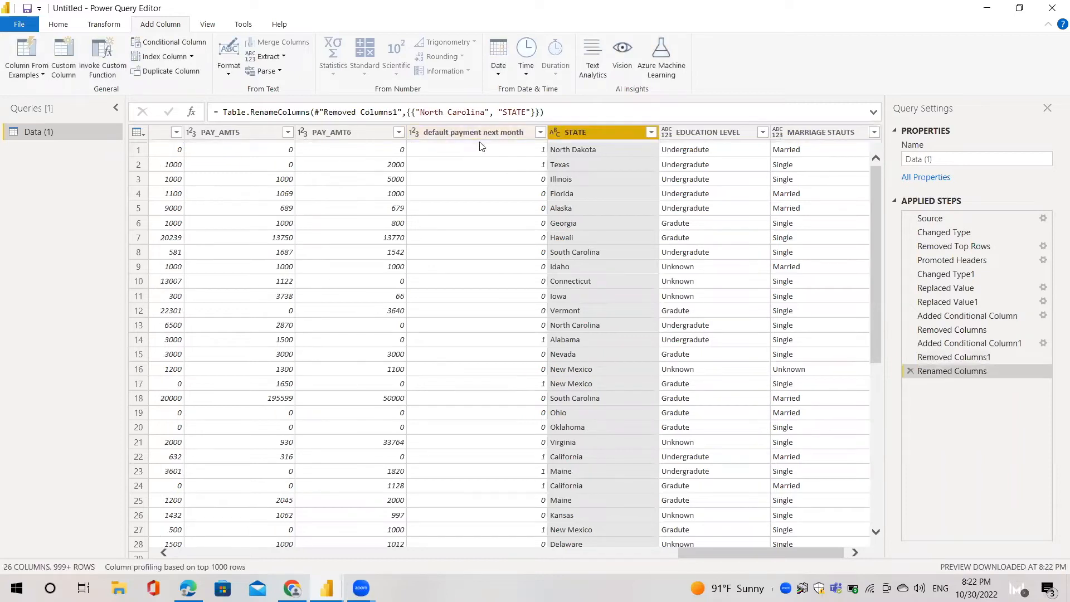
# Rename the default payment next month column as DEFAULT.
pyautogui.click(464, 133)
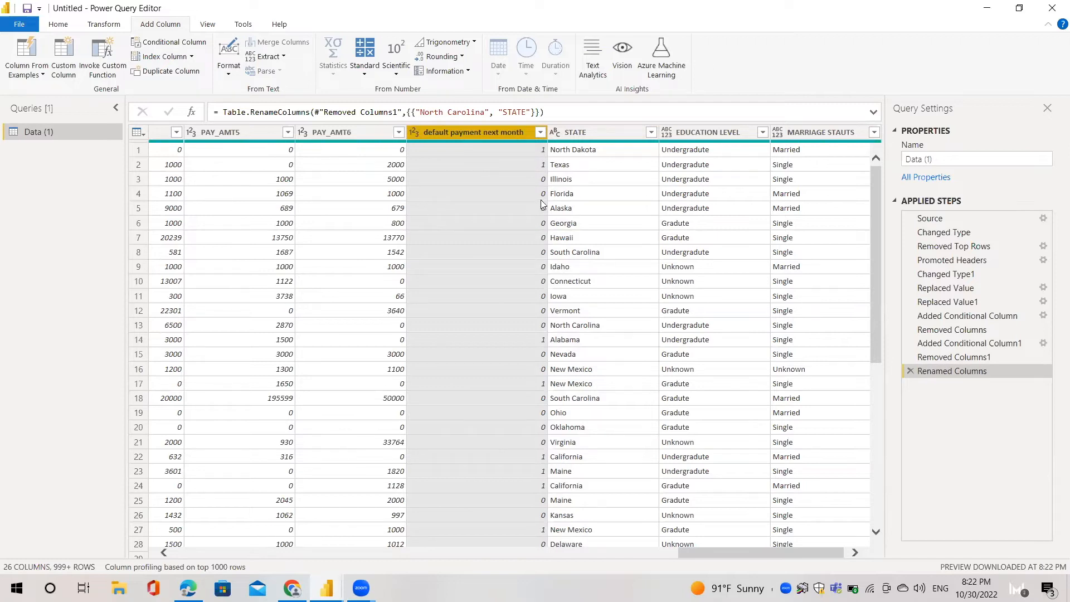
pyautogui.doubleClick(479, 131)
pyautogui.click(479, 130)
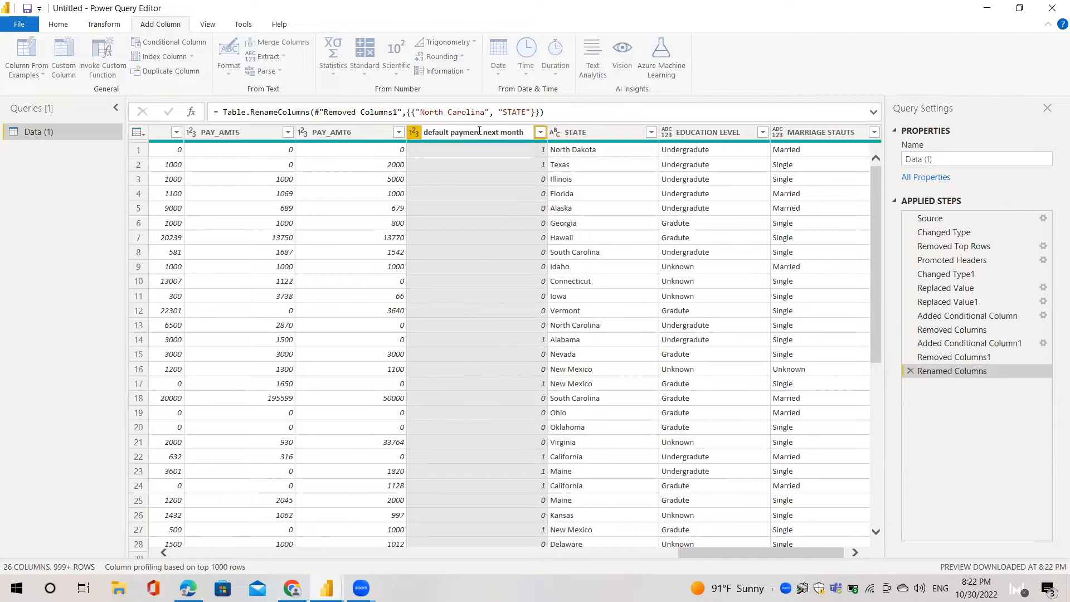
pyautogui.moveTo(523, 132); pyautogui.dragTo(459, 136)
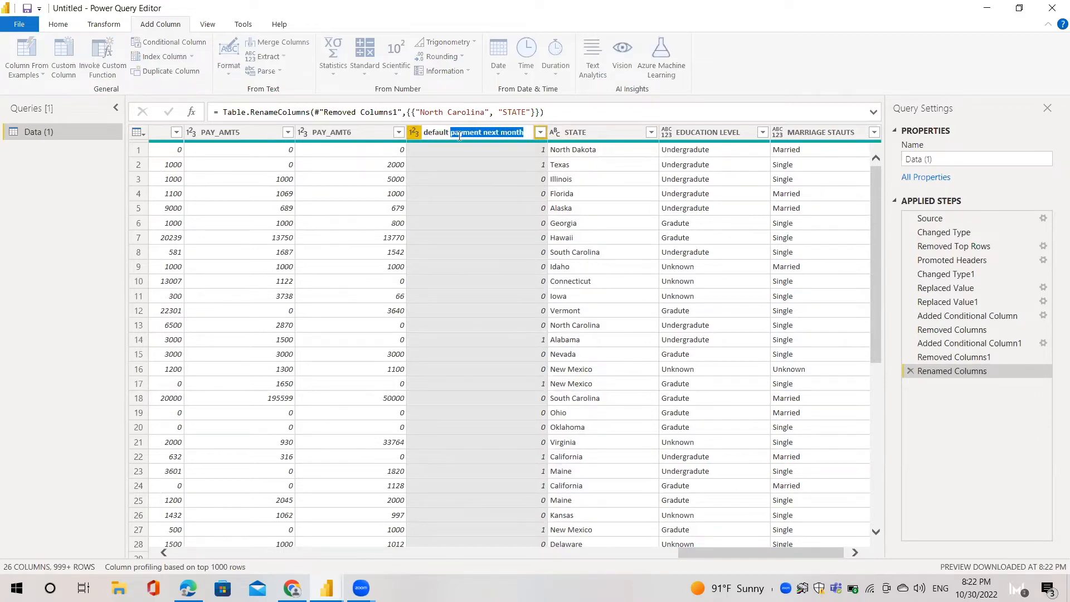
pyautogui.press('BackSpace')
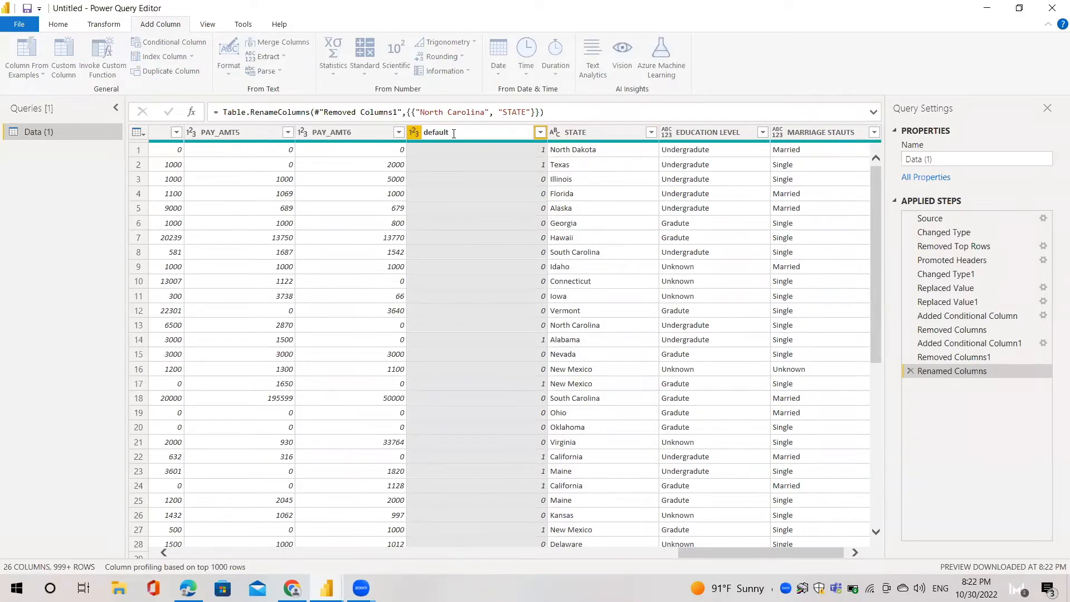
pyautogui.write('DEFAULT')
pyautogui.moveTo(452, 134); pyautogui.dragTo(422, 137)
pyautogui.press('BackSpace')
pyautogui.click(630, 552)
# Apply the query changes and close the Power Query Editor to load the cleaned data into Power BI Desktop.
pyautogui.moveTo(708, 551); pyautogui.dragTo(237, 483)
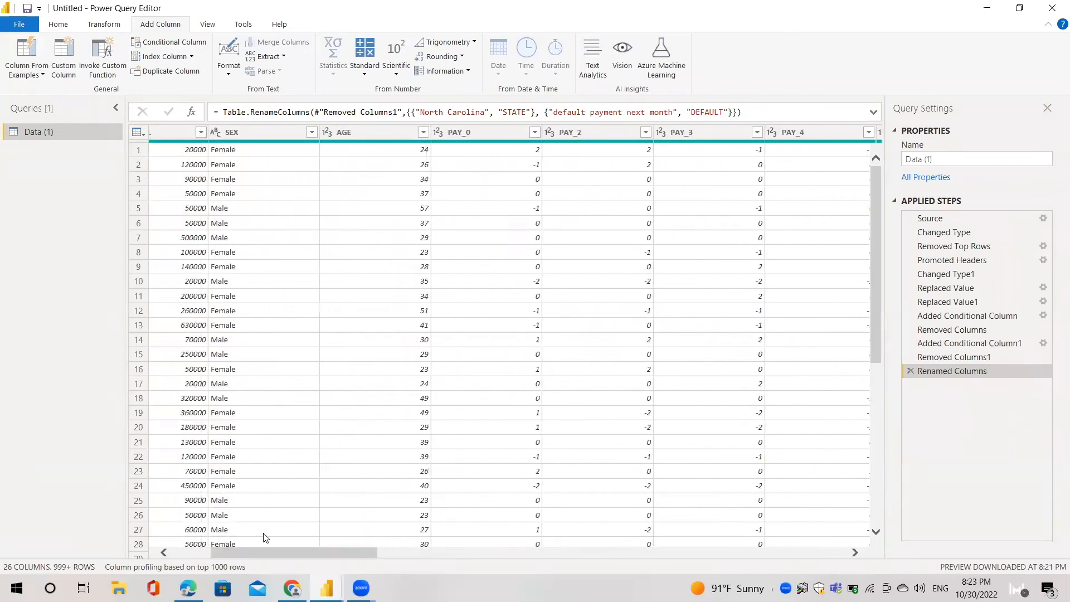
pyautogui.moveTo(266, 547); pyautogui.dragTo(226, 550)
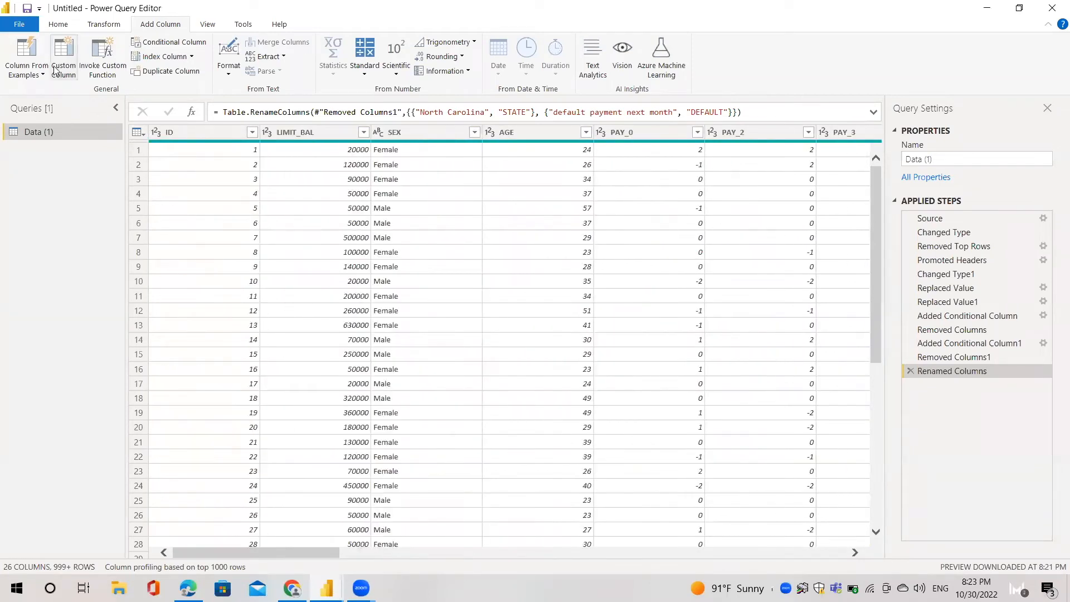
pyautogui.click(57, 28)
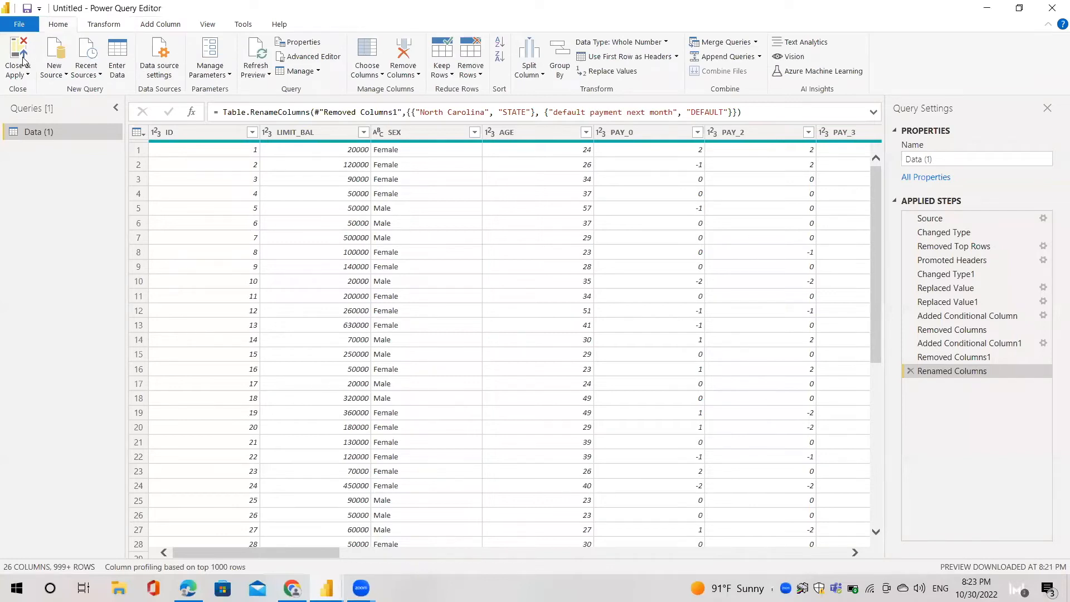
pyautogui.click(22, 53)
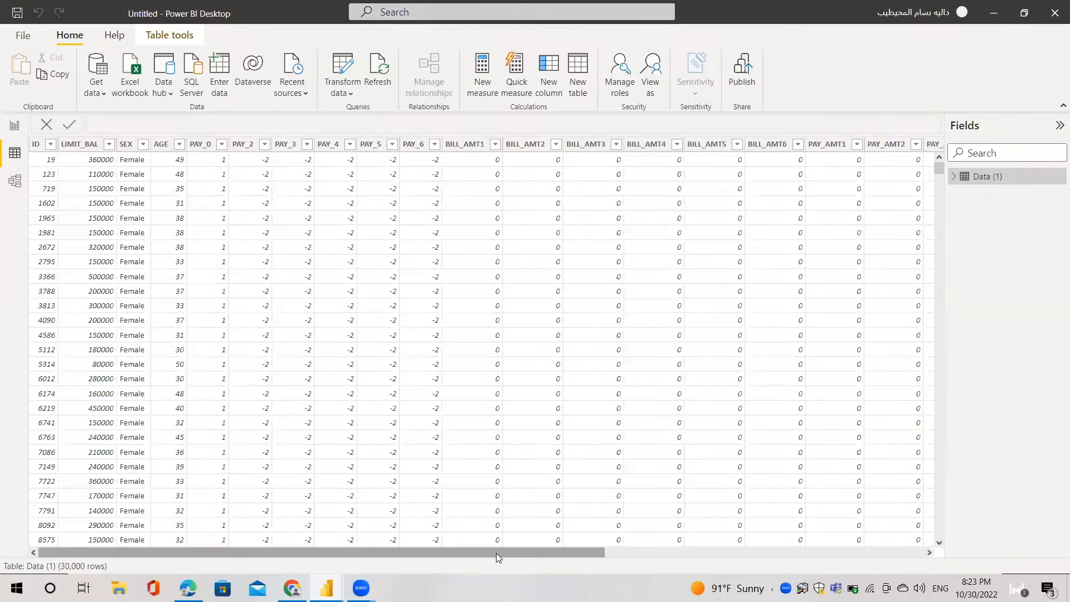
# Review the loaded Data (1) table across all its columns and open the blank report page.
pyautogui.moveTo(497, 558); pyautogui.dragTo(925, 555)
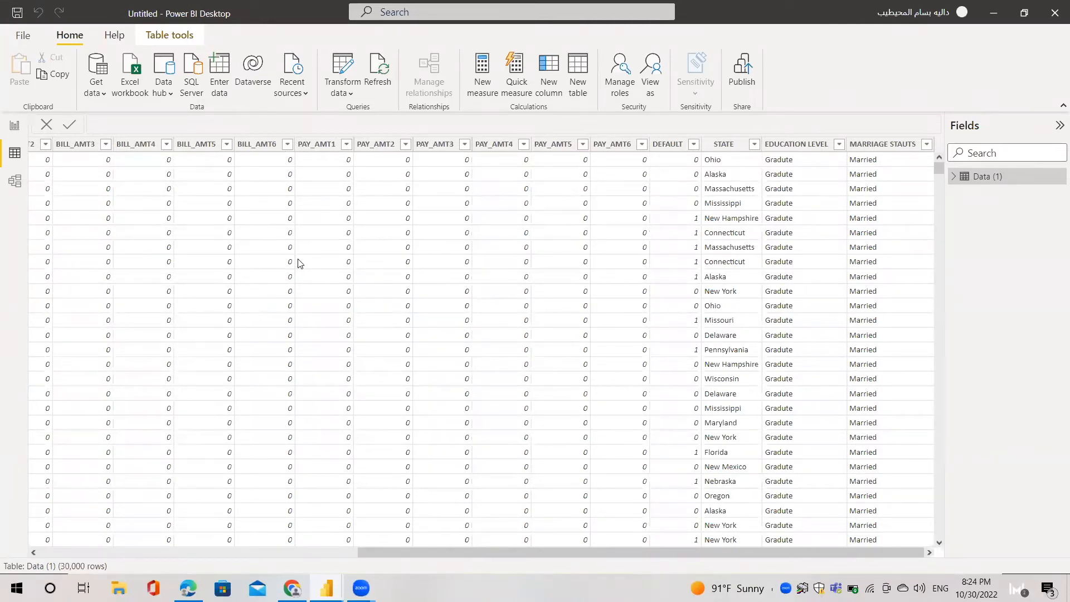
pyautogui.moveTo(406, 554); pyautogui.dragTo(224, 554)
pyautogui.moveTo(78, 538); pyautogui.dragTo(60, 532)
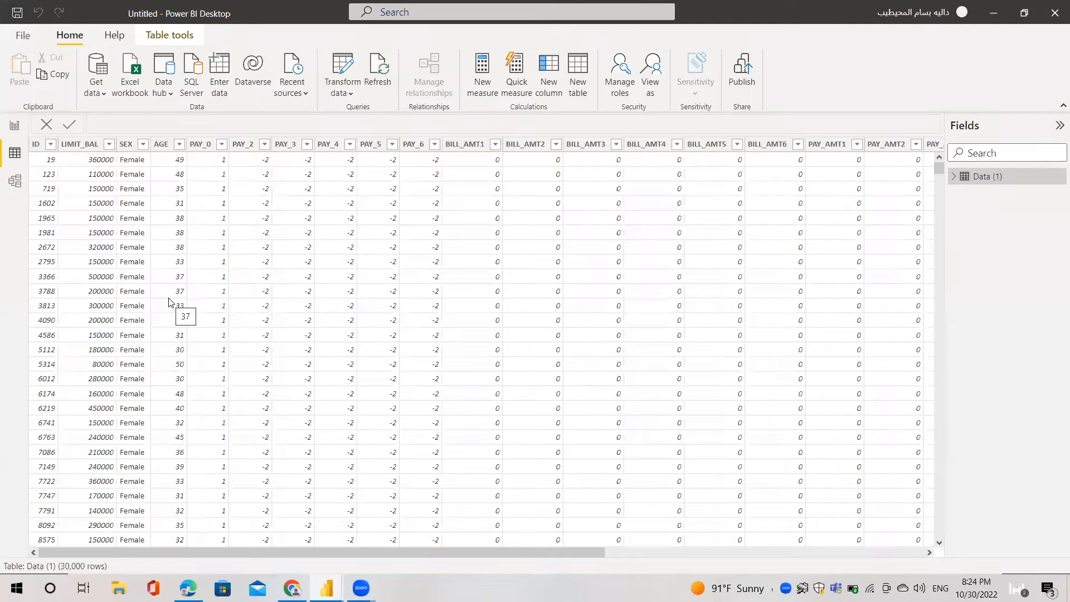
pyautogui.click(15, 128)
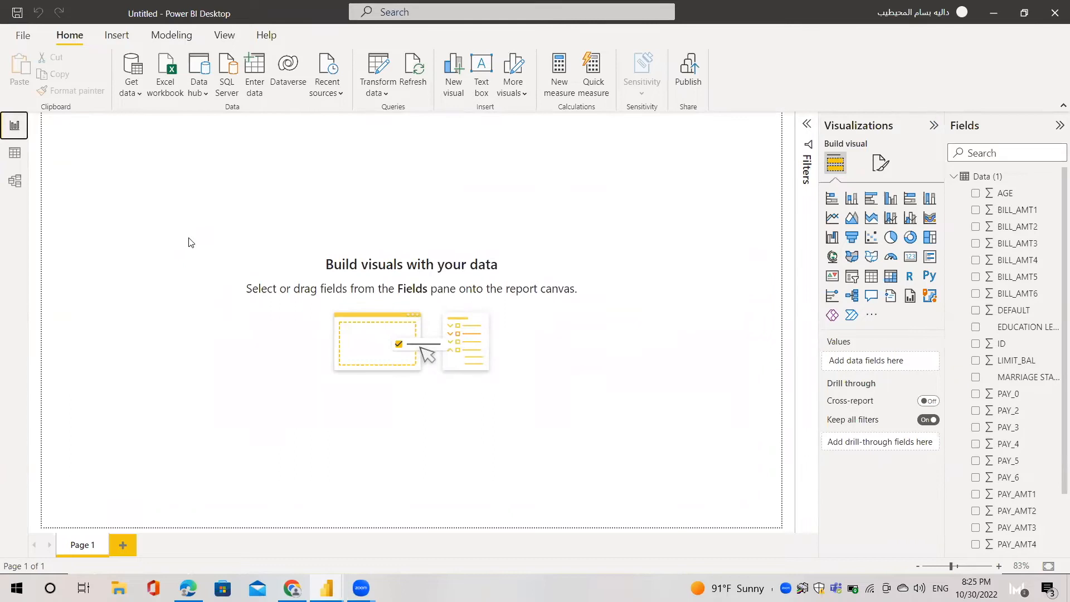
# Look at the finished dashboard in the other Power BI Desktop window and return to the untitled report.
pyautogui.moveTo(327, 587)
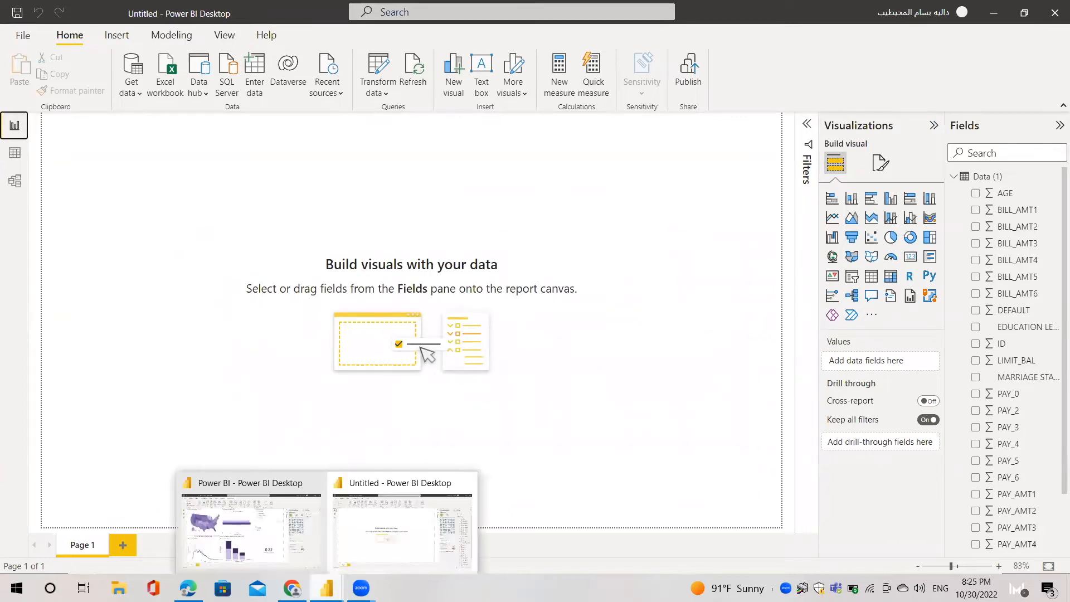
pyautogui.click(269, 538)
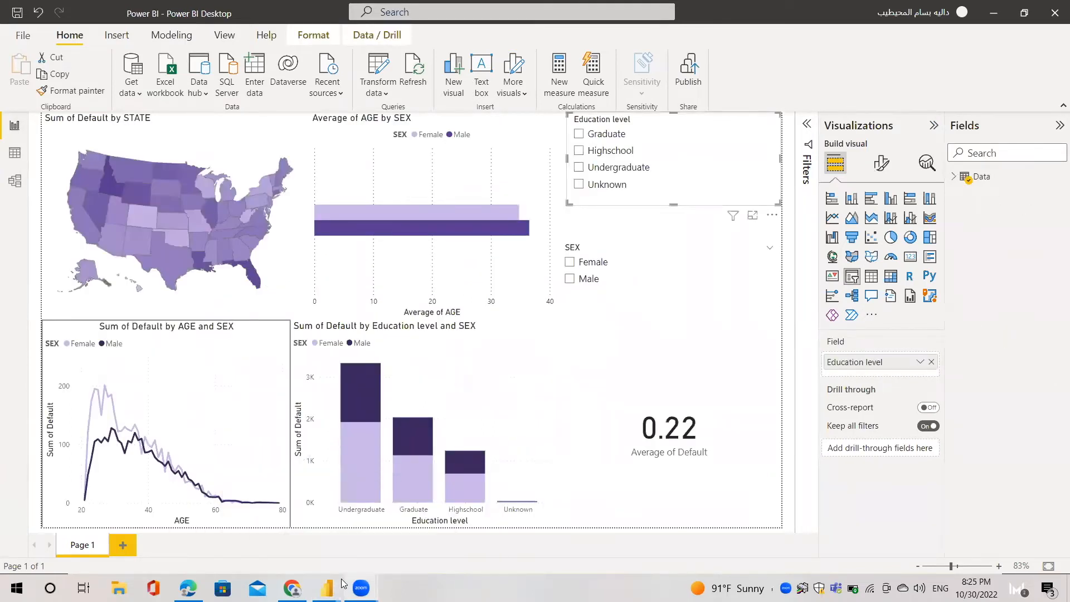
pyautogui.moveTo(342, 584)
pyautogui.click(449, 490)
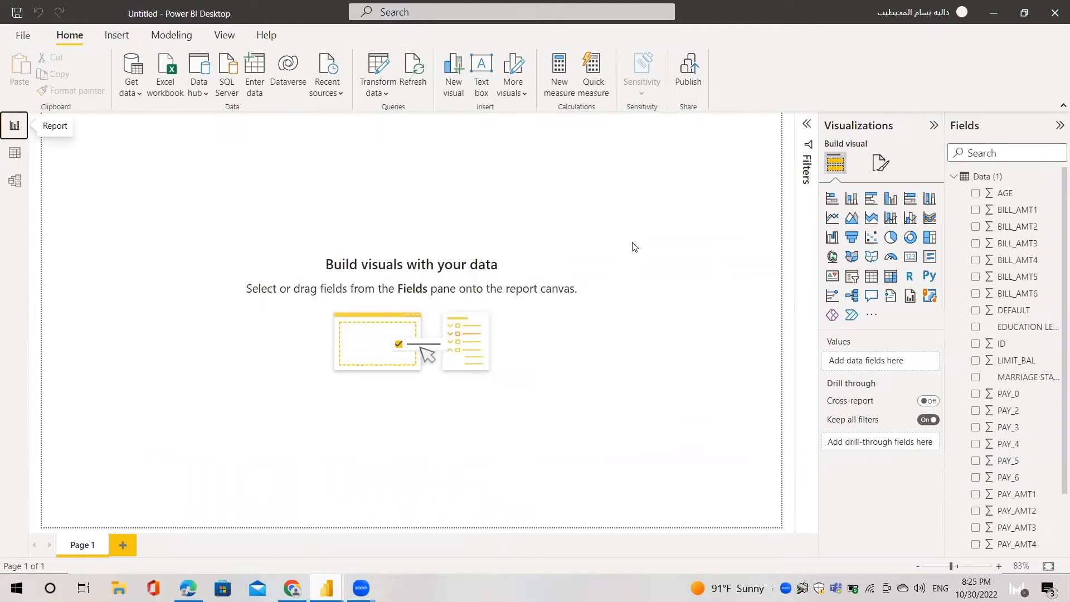
# Add a line chart to Page 1 and place it in the page's lower-left corner.
pyautogui.click(832, 222)
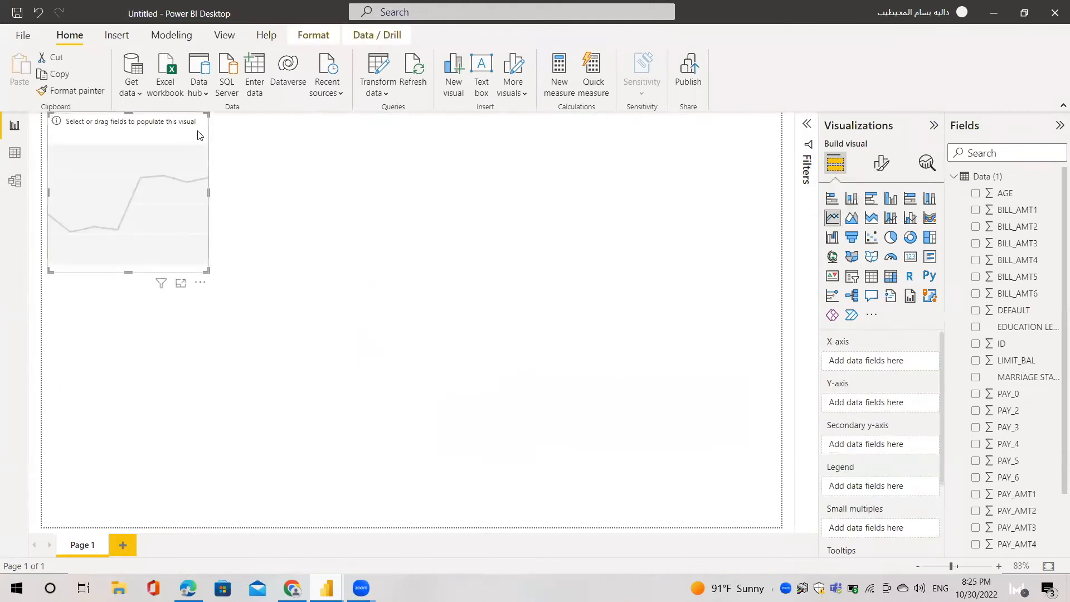
pyautogui.moveTo(195, 128); pyautogui.dragTo(184, 415)
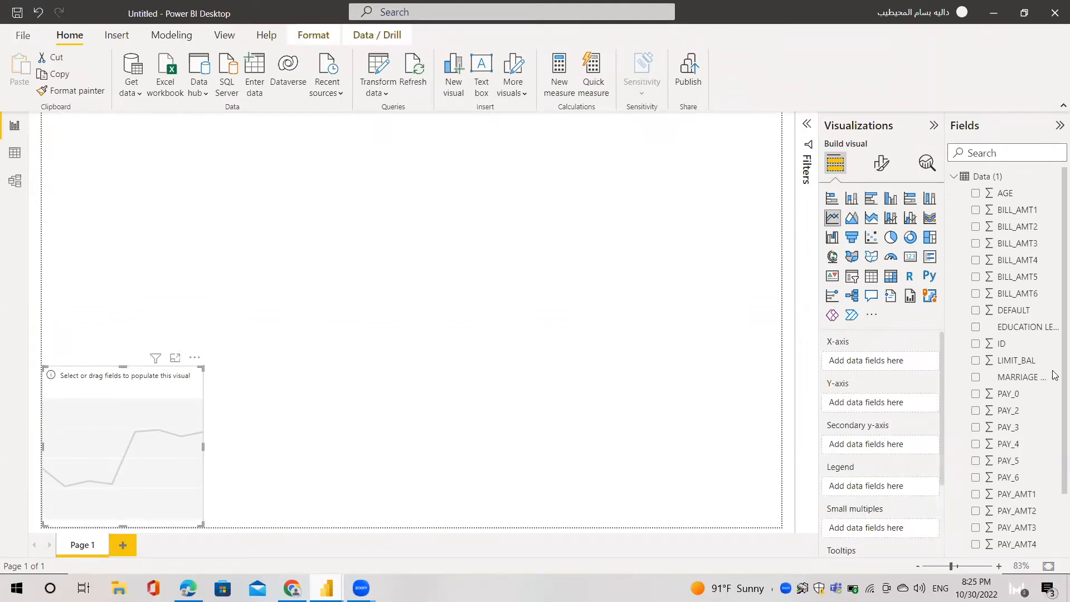
# Plot the sum of DEFAULT by AGE in the line chart, with SEX as the legend.
pyautogui.scroll(-3, 1055, 305)
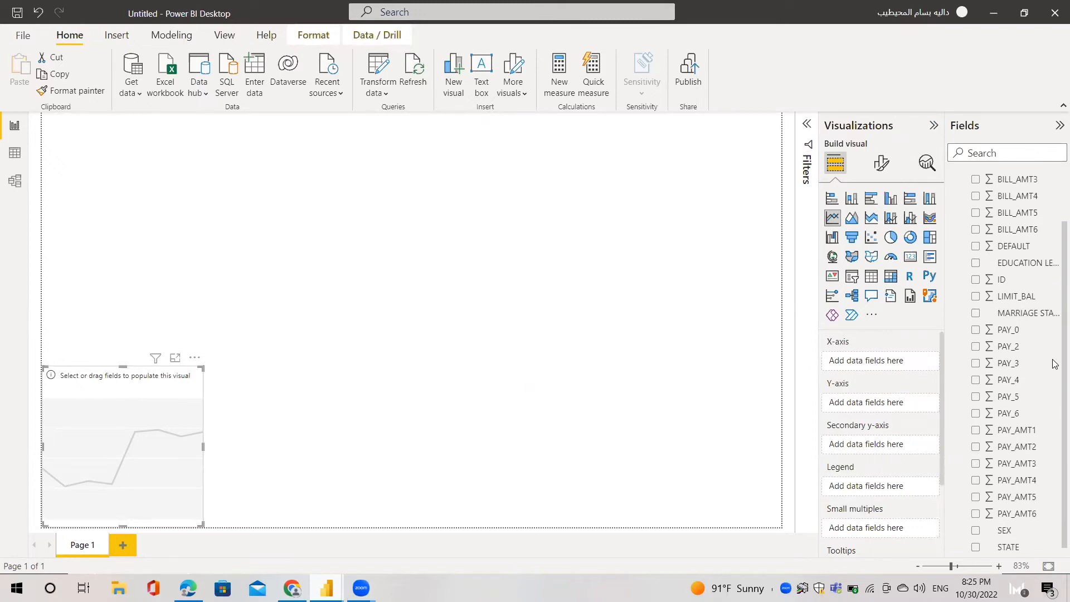
pyautogui.scroll(3, 1052, 360)
pyautogui.moveTo(1012, 192); pyautogui.dragTo(889, 360)
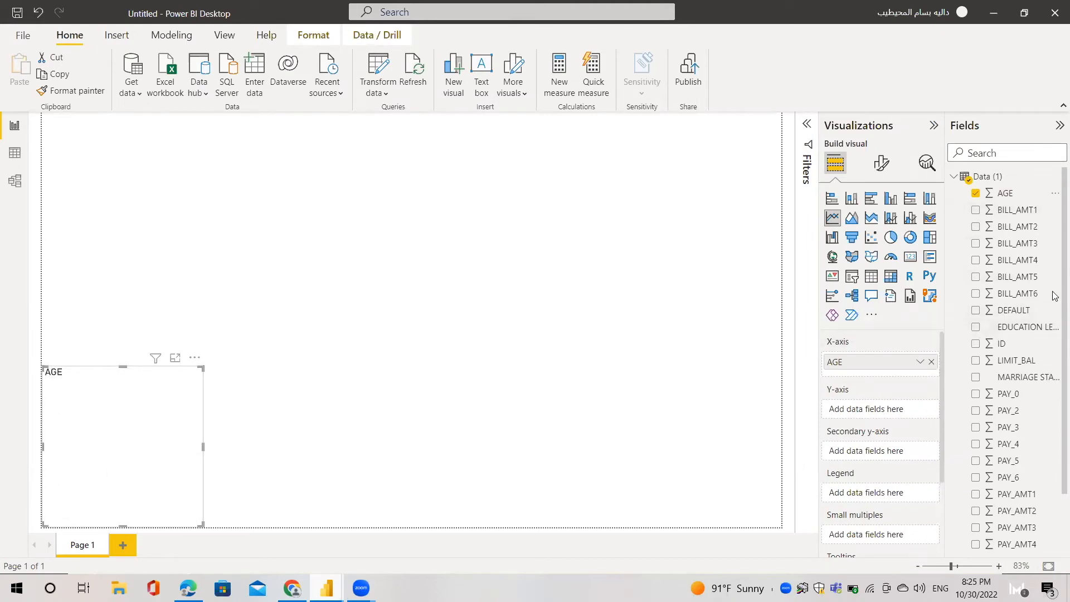
pyautogui.click(1020, 310)
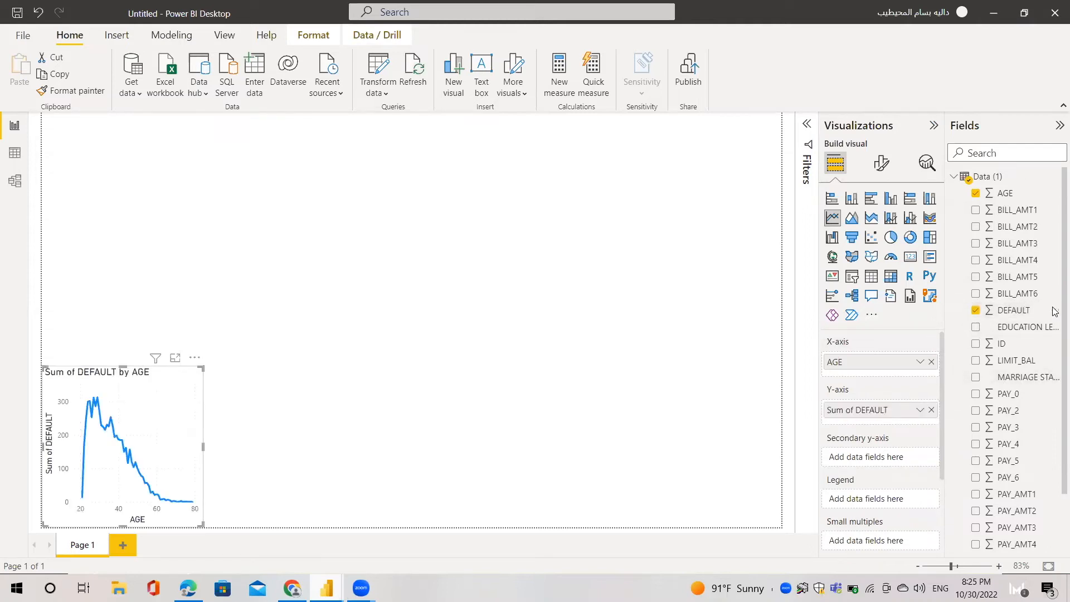
pyautogui.scroll(-2, 1055, 505)
pyautogui.moveTo(1003, 525); pyautogui.dragTo(903, 505)
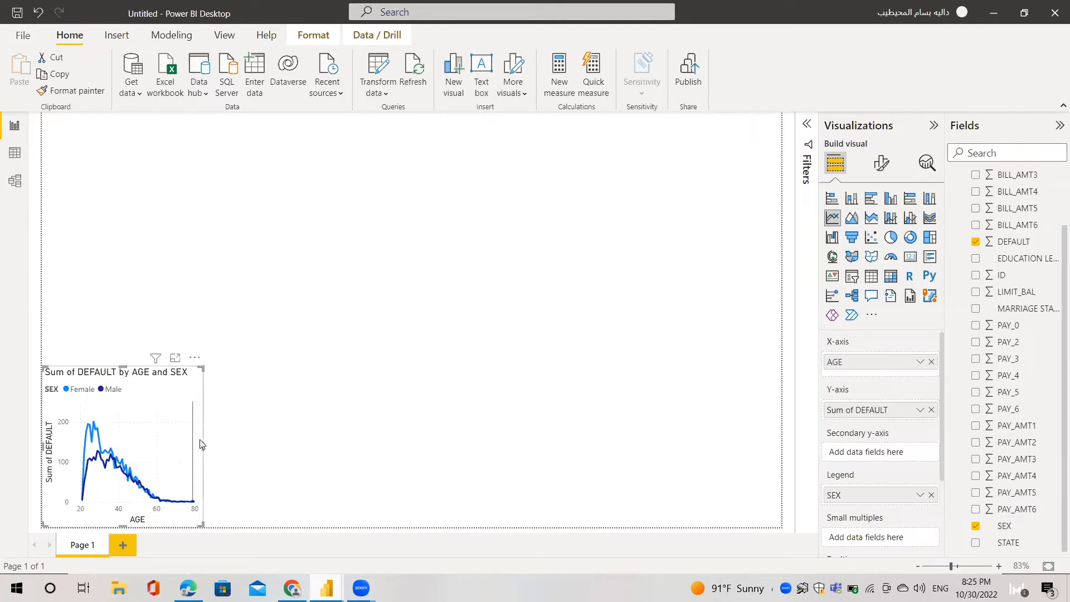
# Enlarge the line chart in width and height, and recolor its Male line darkest purple and its Female line lightest purple.
pyautogui.moveTo(201, 444); pyautogui.dragTo(251, 449)
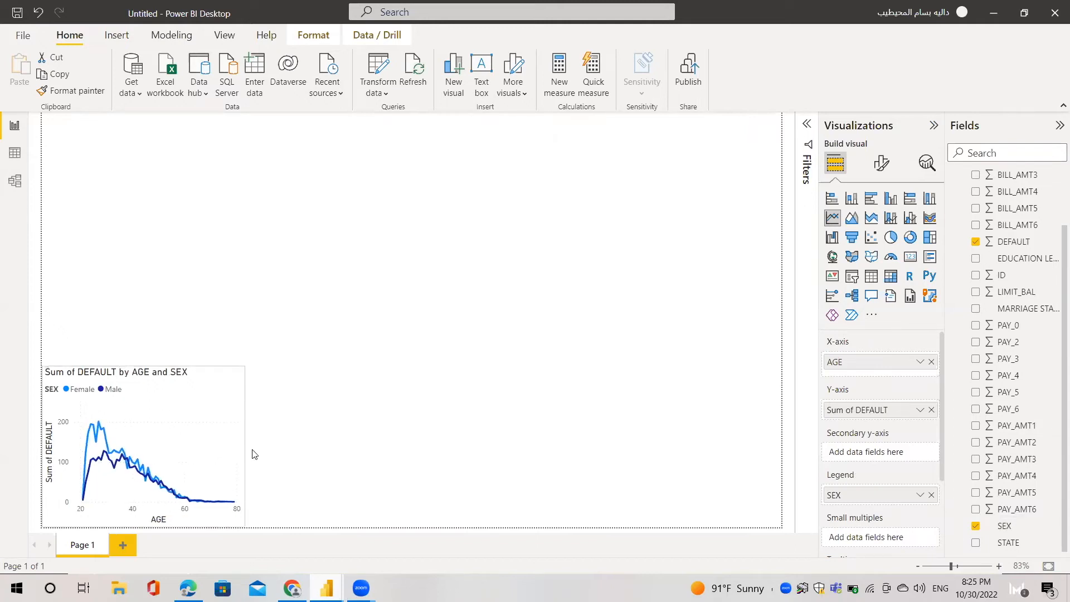
pyautogui.moveTo(146, 366); pyautogui.dragTo(146, 340)
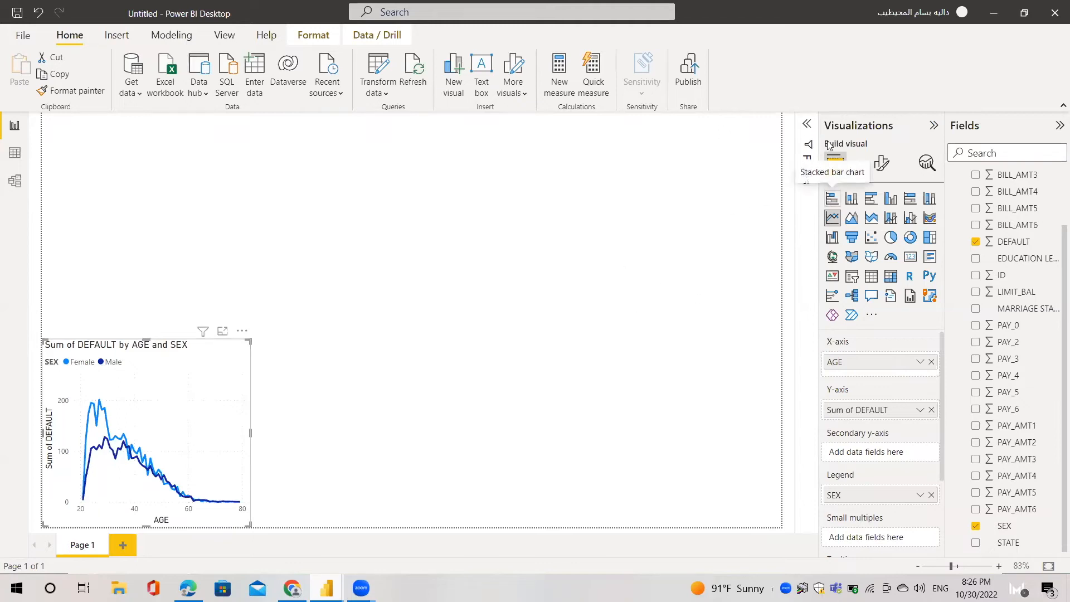
pyautogui.click(883, 165)
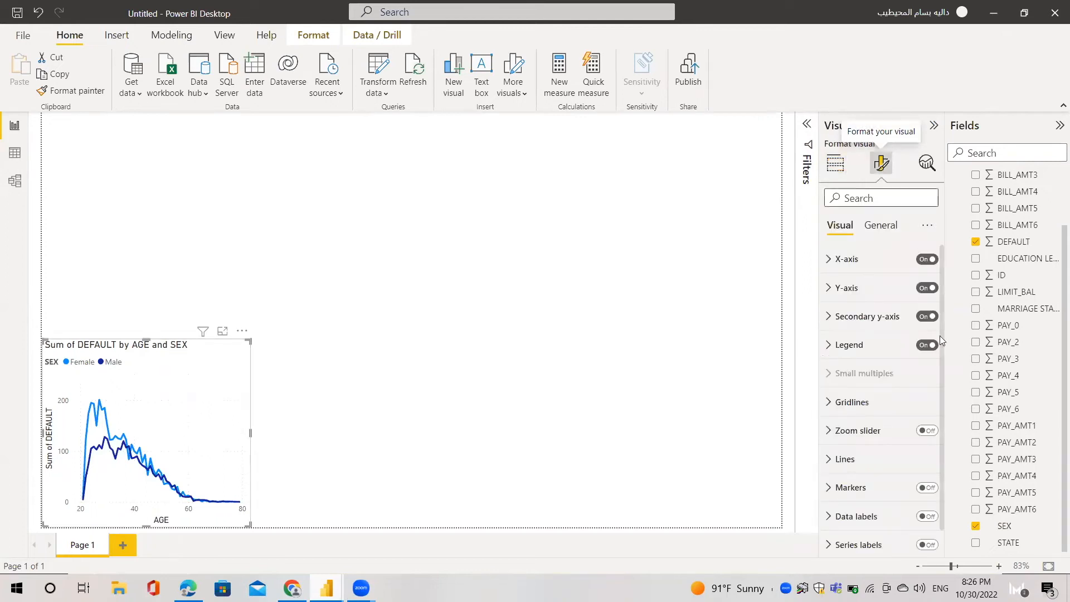
pyautogui.click(845, 463)
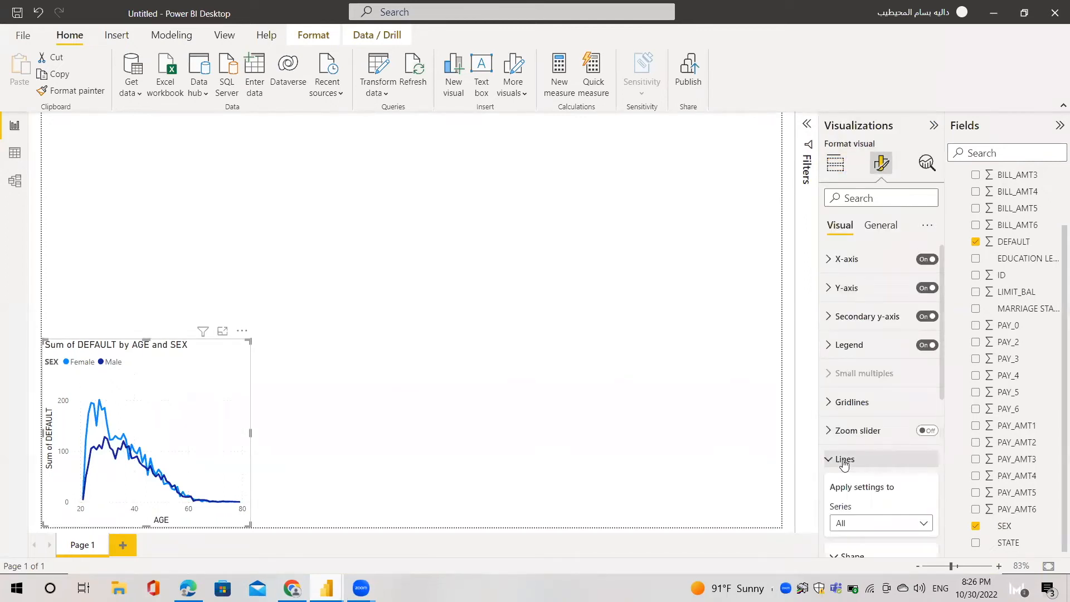
pyautogui.moveTo(943, 391); pyautogui.dragTo(925, 577)
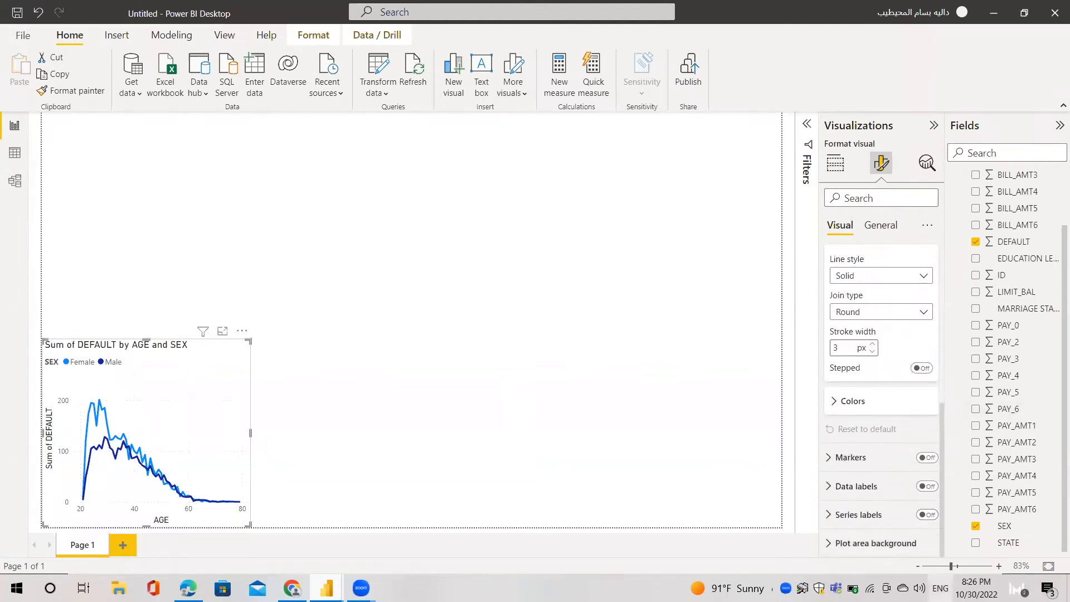
pyautogui.click(856, 403)
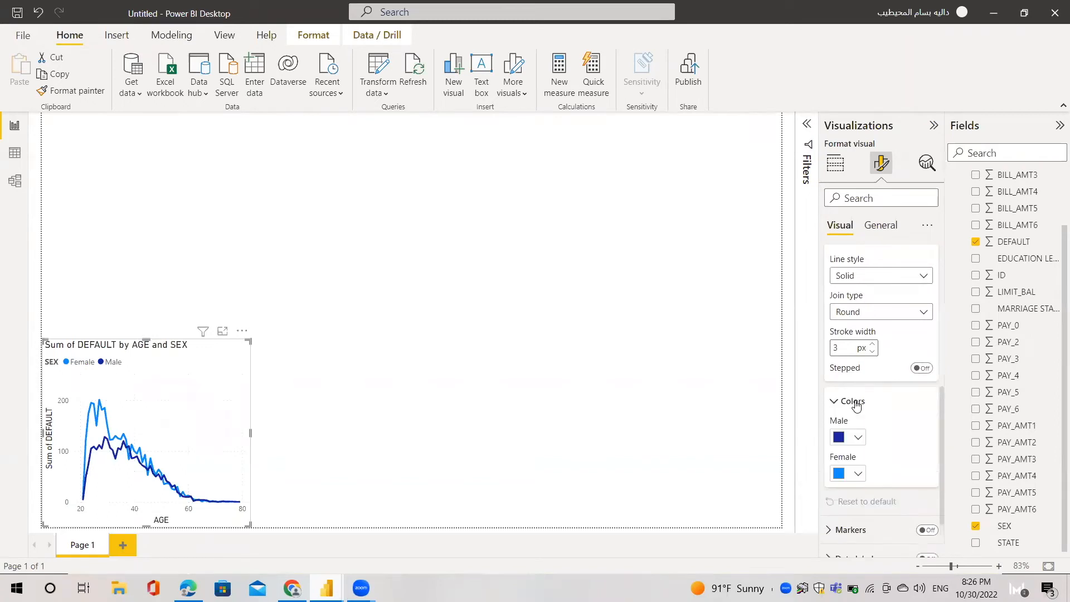
pyautogui.click(859, 441)
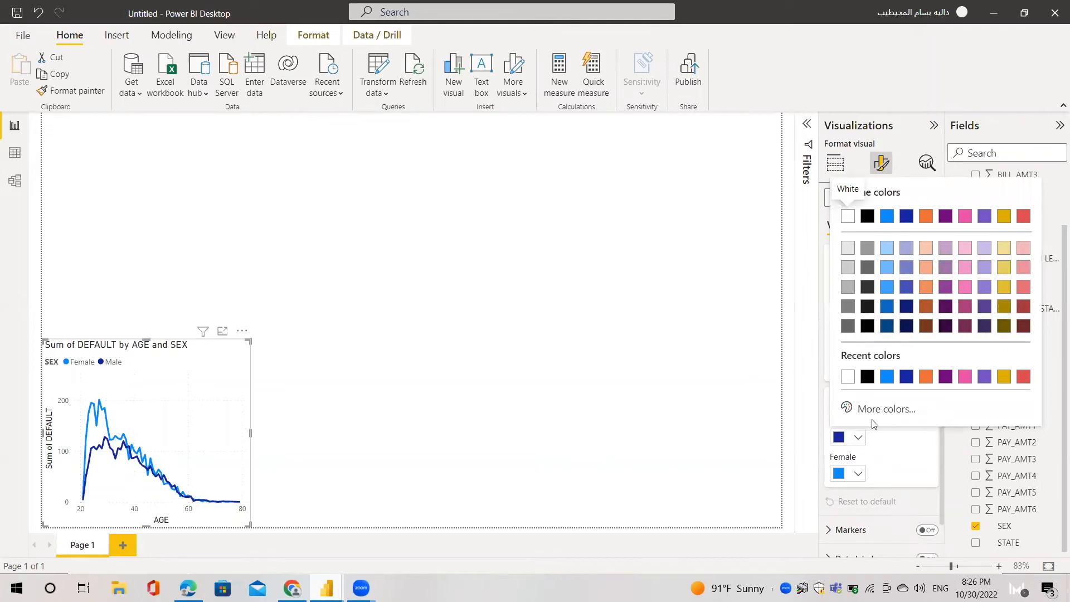
pyautogui.click(986, 327)
pyautogui.click(856, 475)
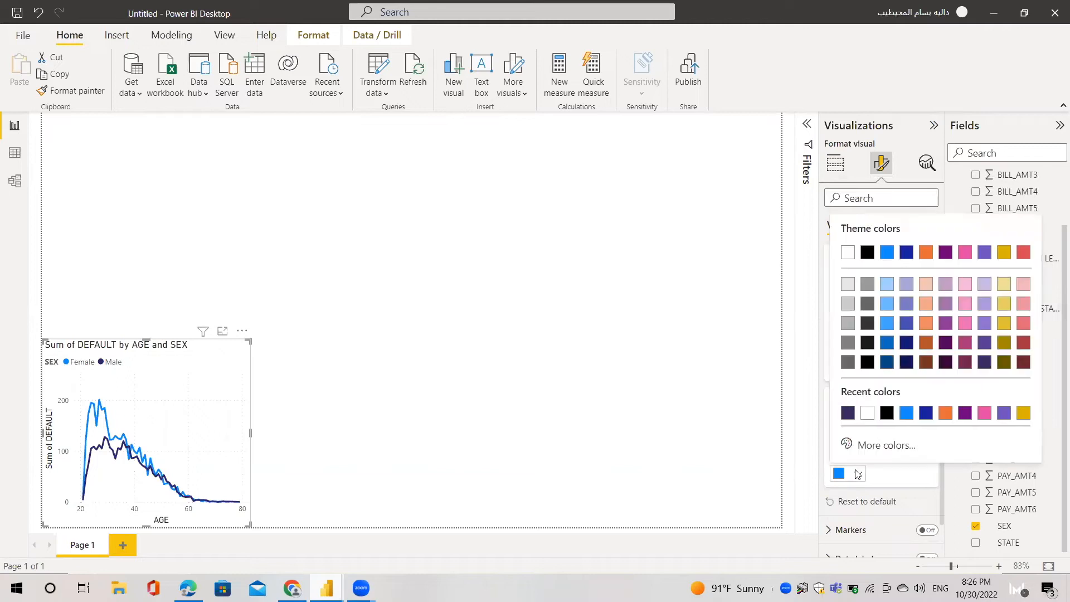
pyautogui.click(984, 283)
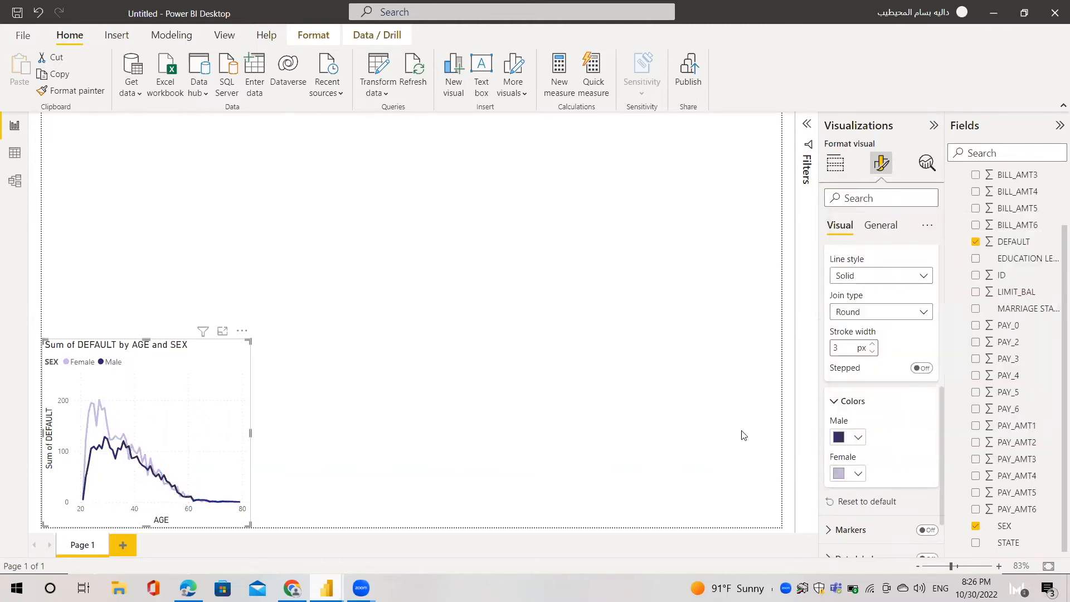
pyautogui.click(316, 458)
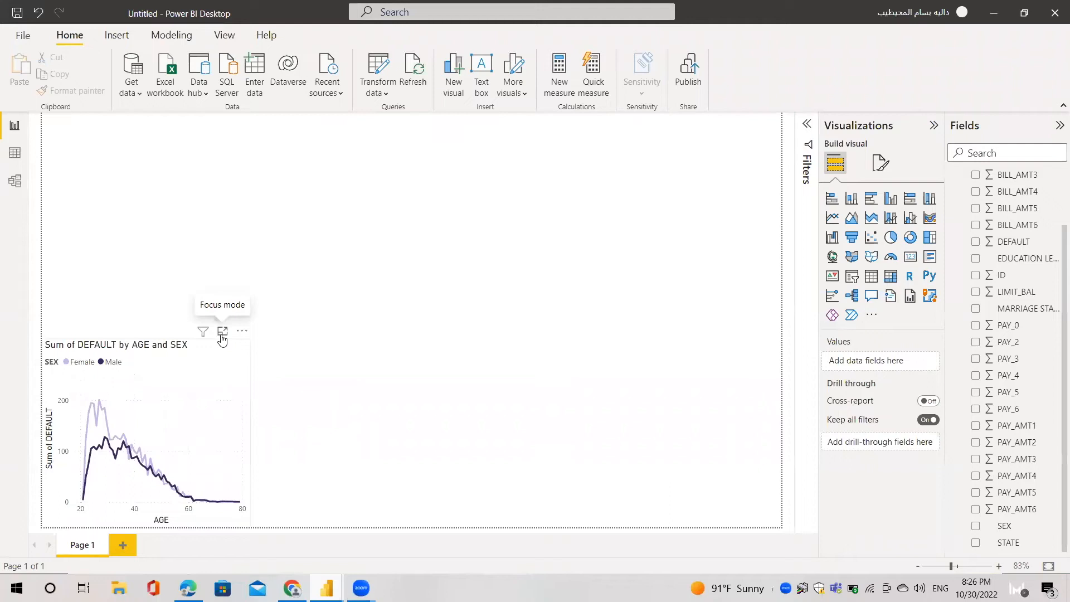
# Examine the line chart of defaults by age and sex in focus mode, and return to the report page.
pyautogui.click(222, 331)
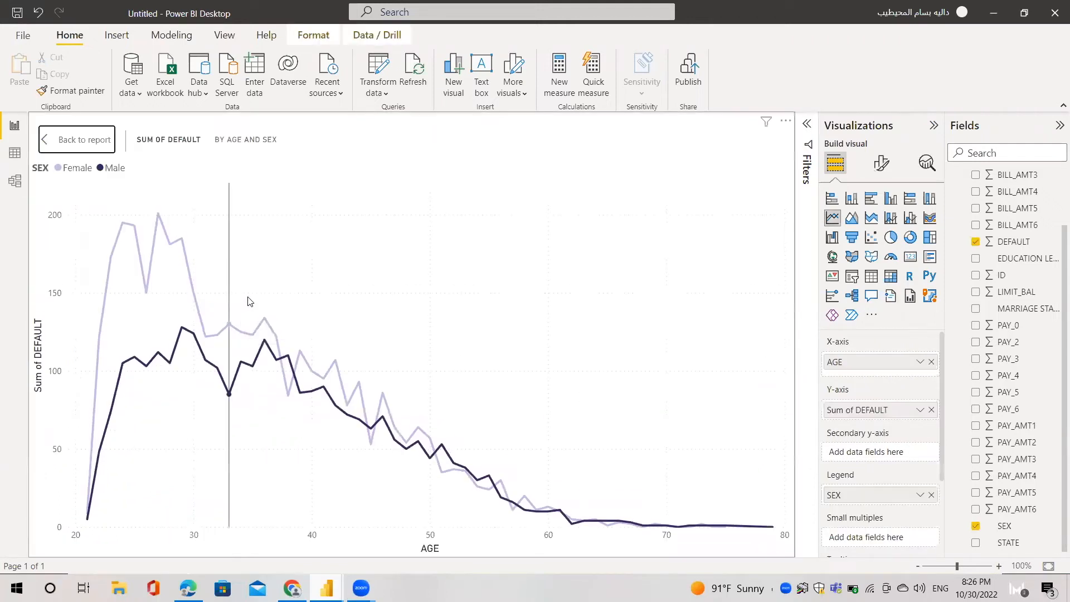
pyautogui.click(90, 144)
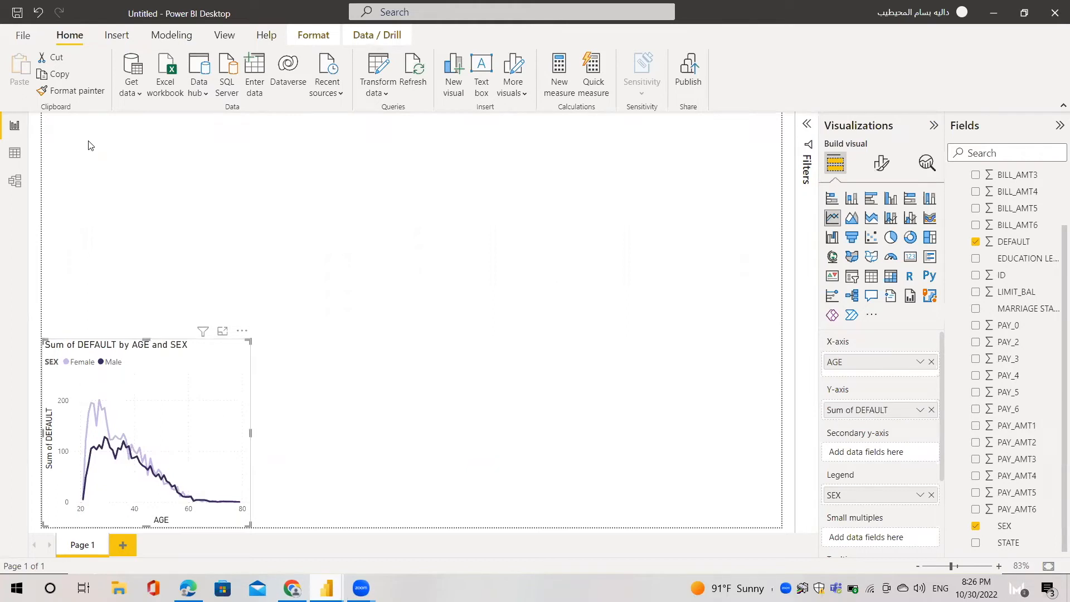
pyautogui.click(283, 413)
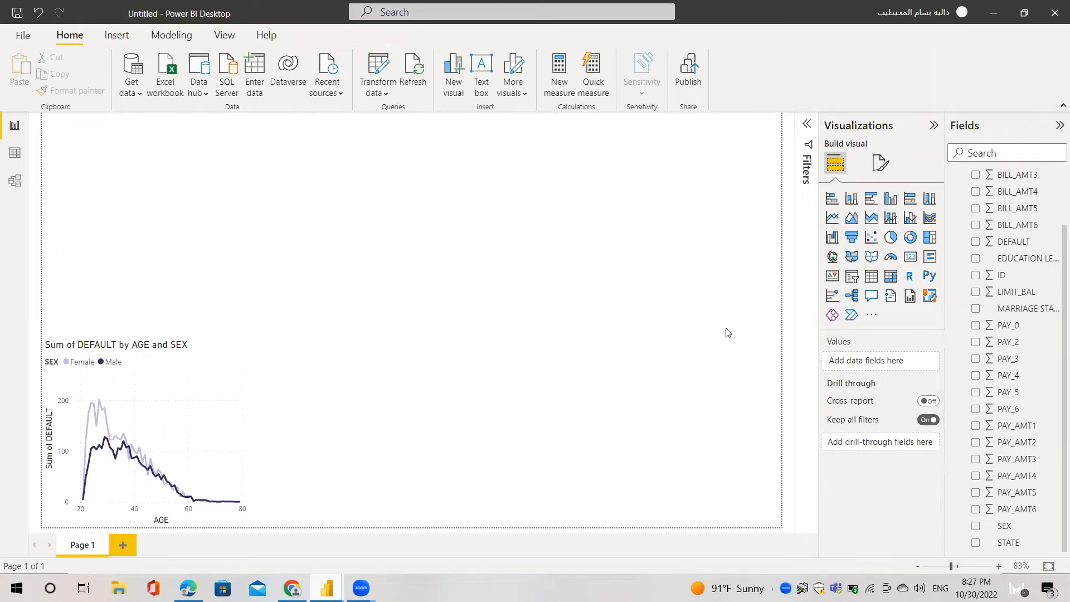
# Add a stacked column chart beside the line chart, plotting the sum of DEFAULT by EDUCATION LEVEL with SEX as the legend.
pyautogui.click(851, 199)
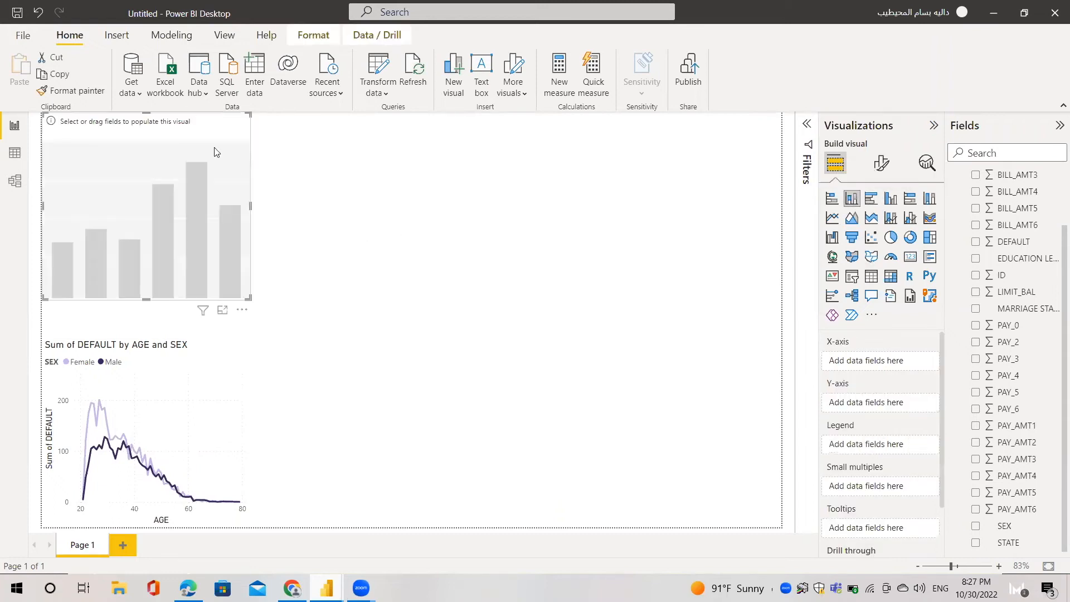
pyautogui.moveTo(201, 125); pyautogui.dragTo(412, 350)
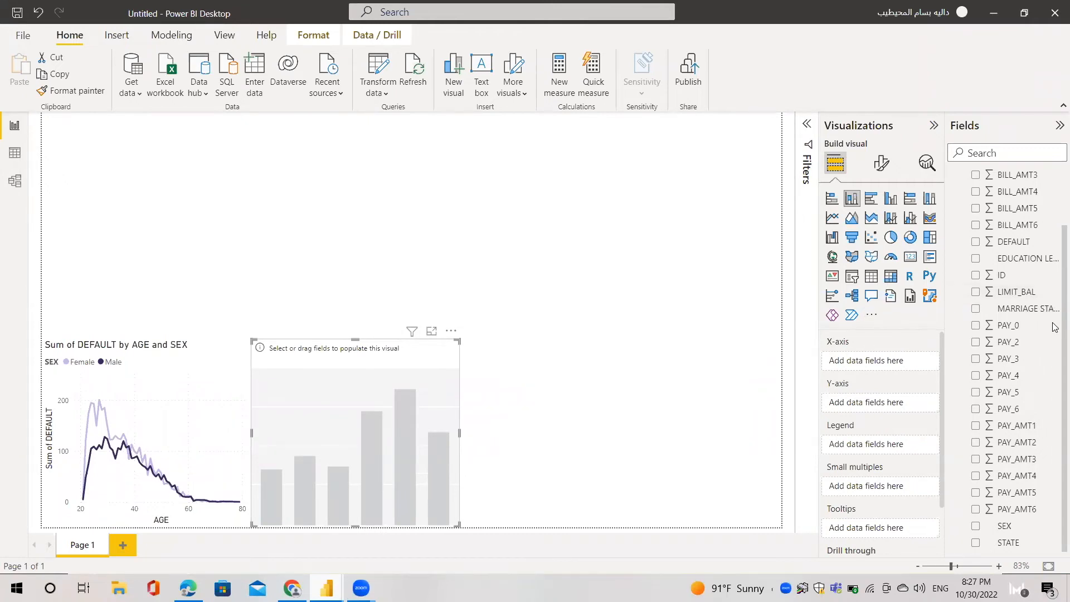
pyautogui.moveTo(1019, 259); pyautogui.dragTo(910, 363)
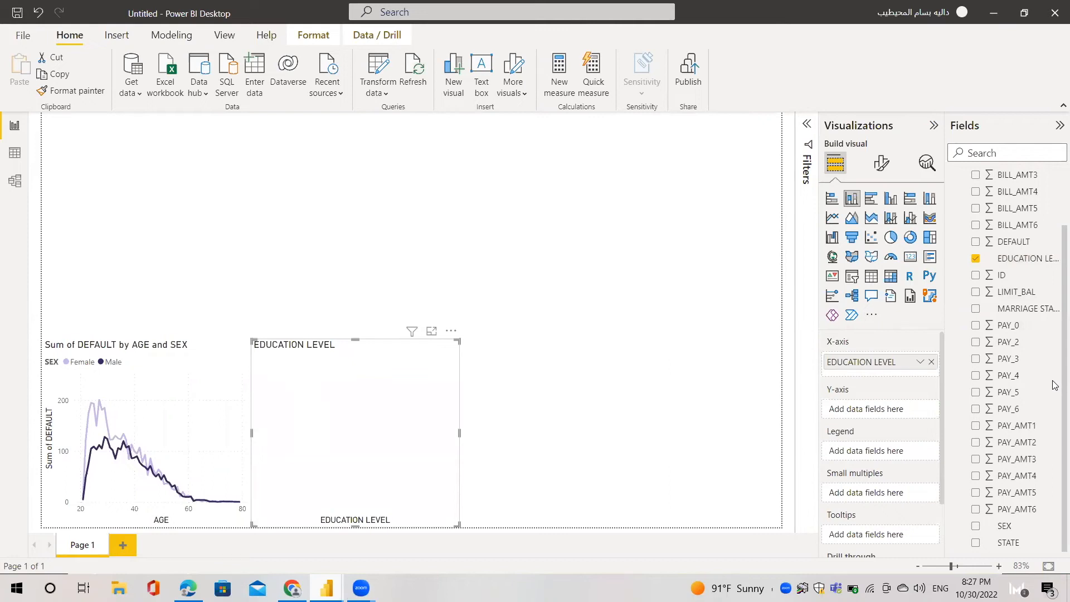
pyautogui.scroll(3, 1040, 334)
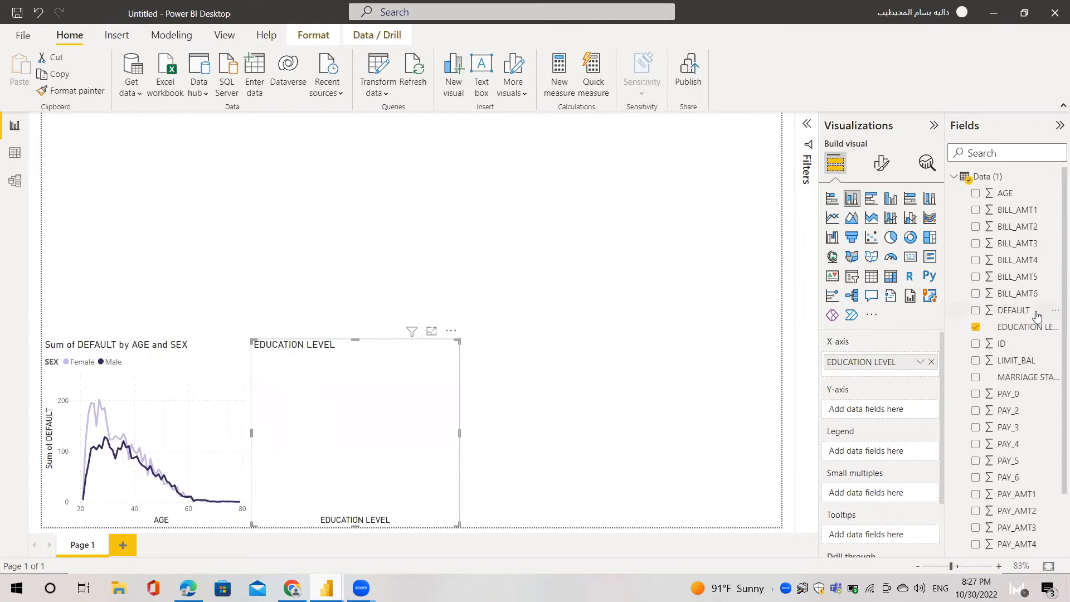
pyautogui.moveTo(1030, 315); pyautogui.dragTo(904, 415)
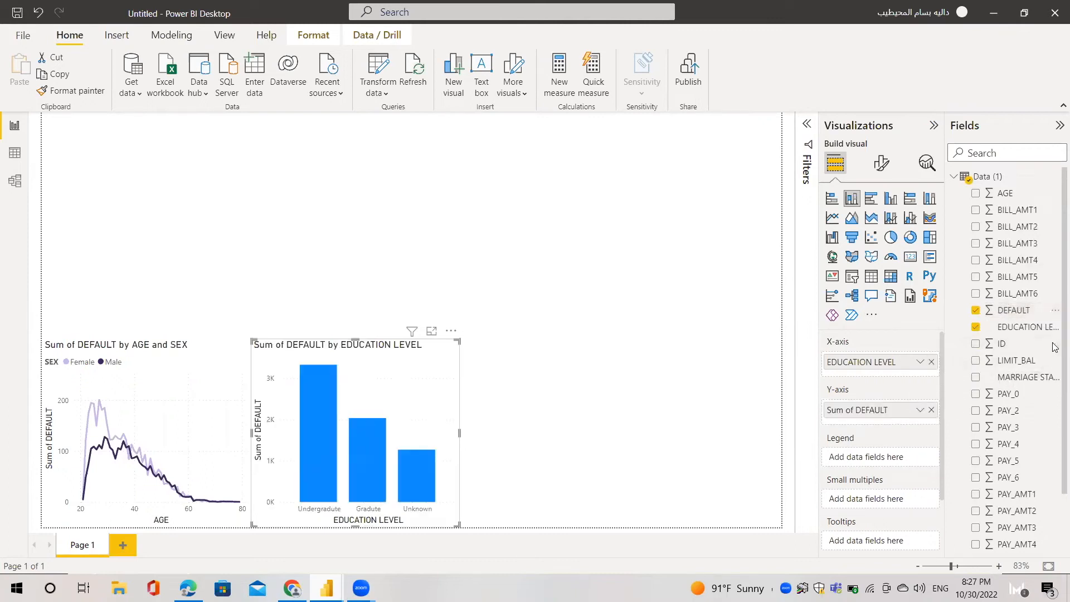
pyautogui.scroll(-3, 1055, 513)
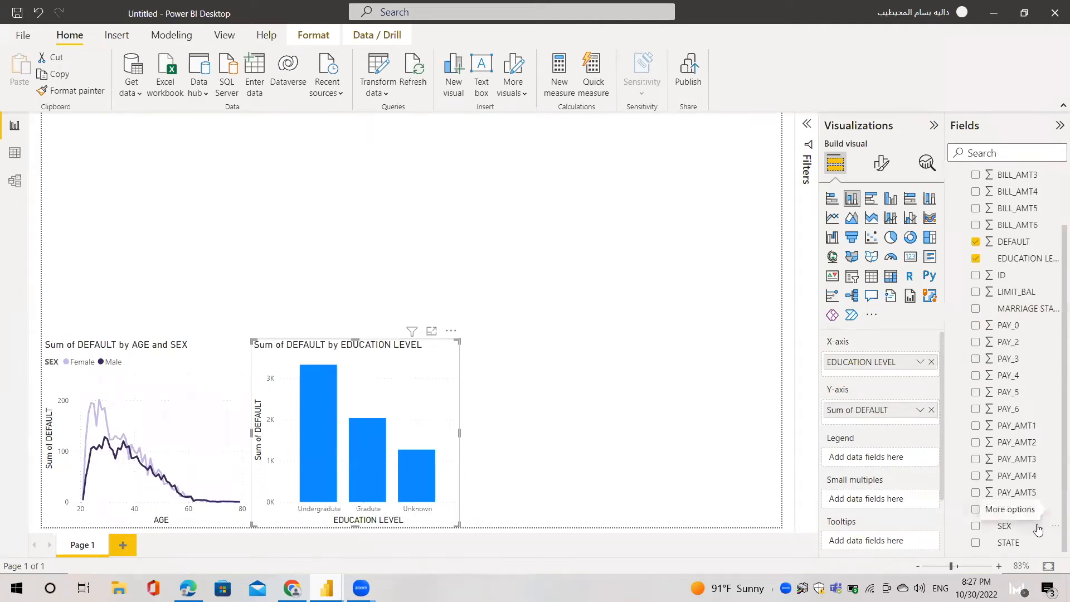
pyautogui.moveTo(1037, 532); pyautogui.dragTo(909, 466)
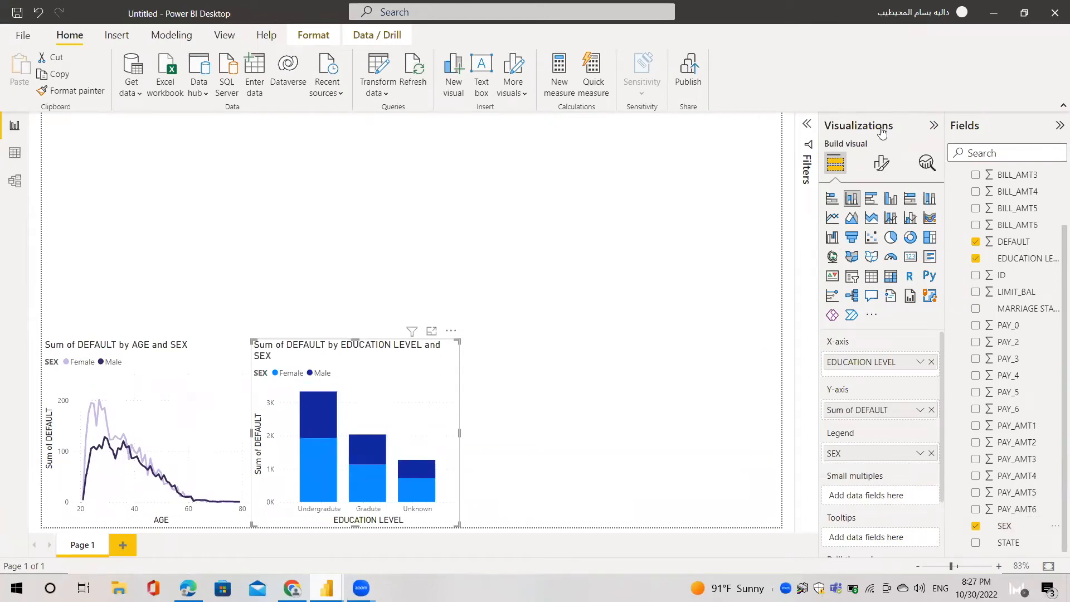
# Recolor the stacked column chart's Female columns lightest purple and its Male columns darkest purple.
pyautogui.click(880, 166)
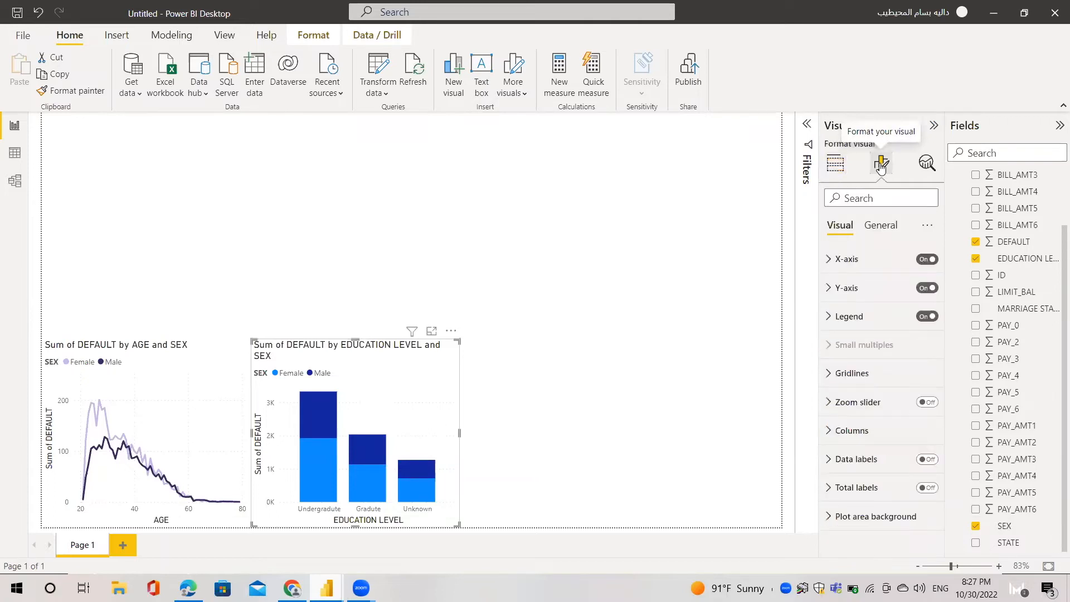
pyautogui.click(883, 432)
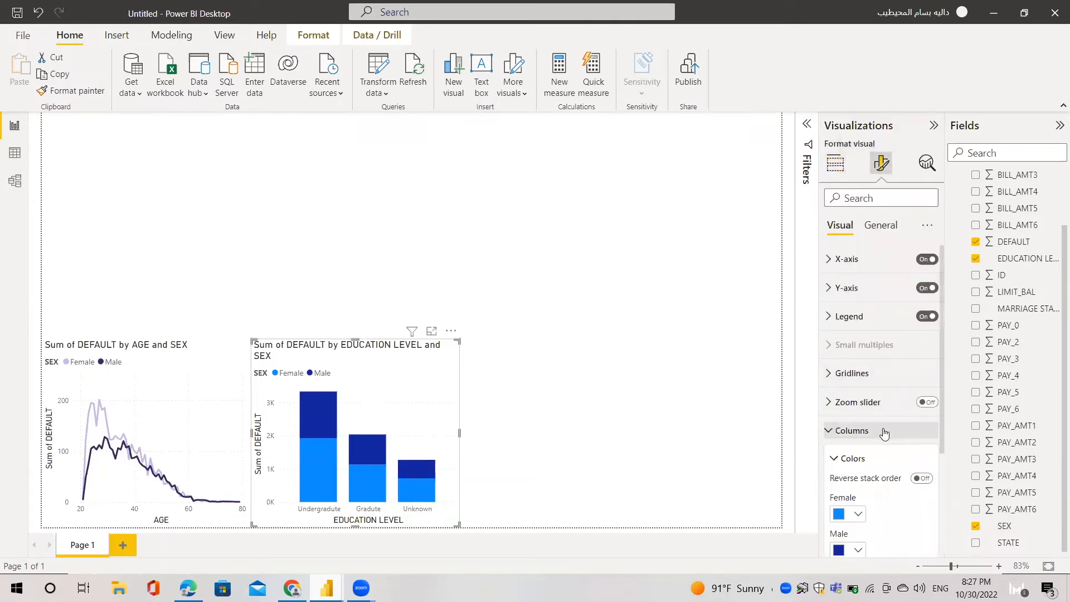
pyautogui.click(857, 515)
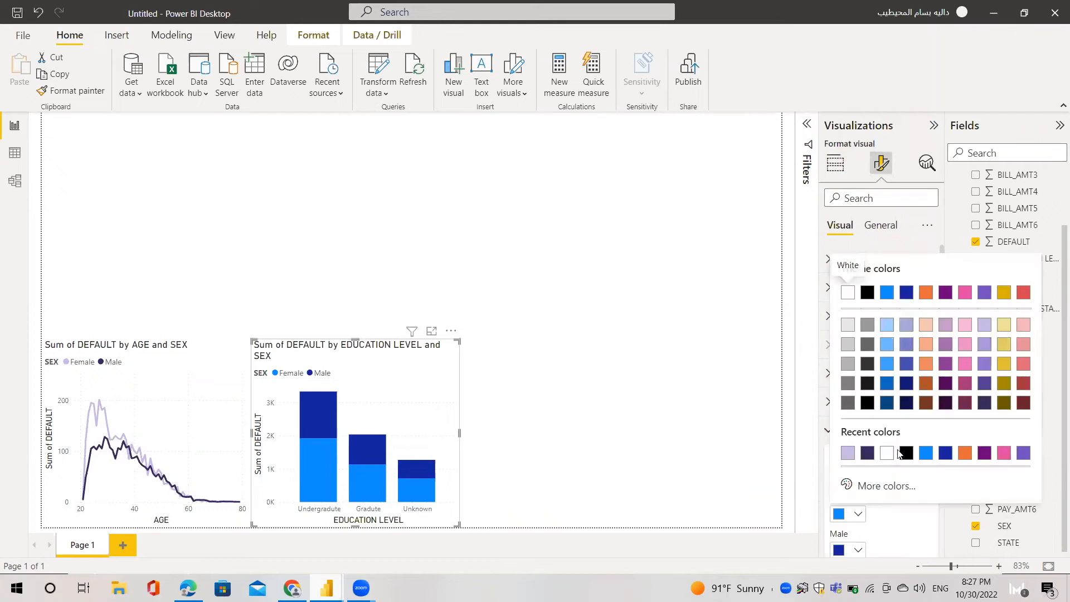
pyautogui.click(986, 326)
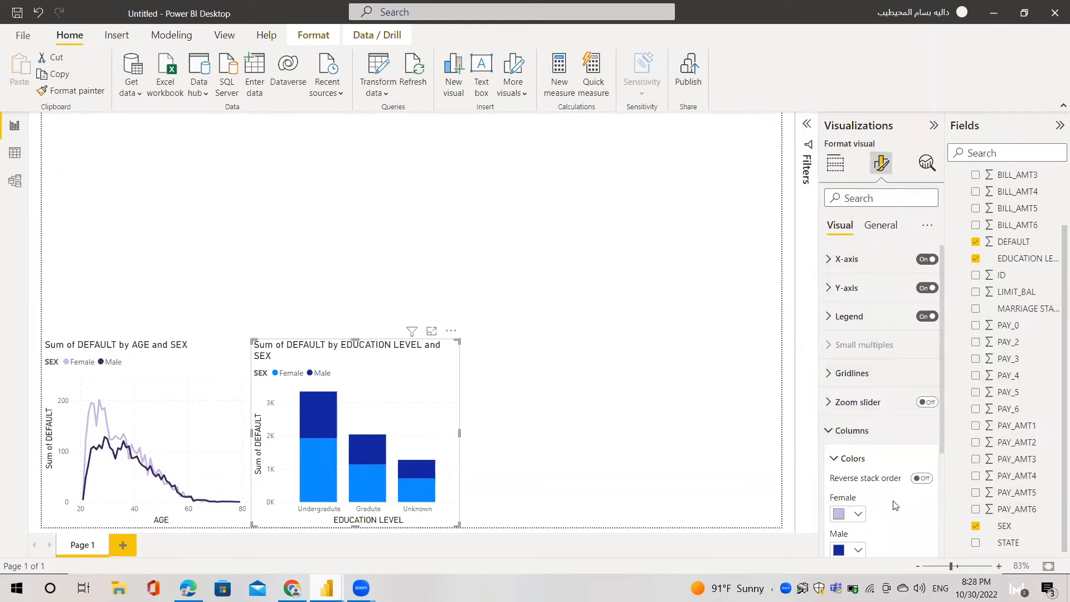
pyautogui.click(856, 552)
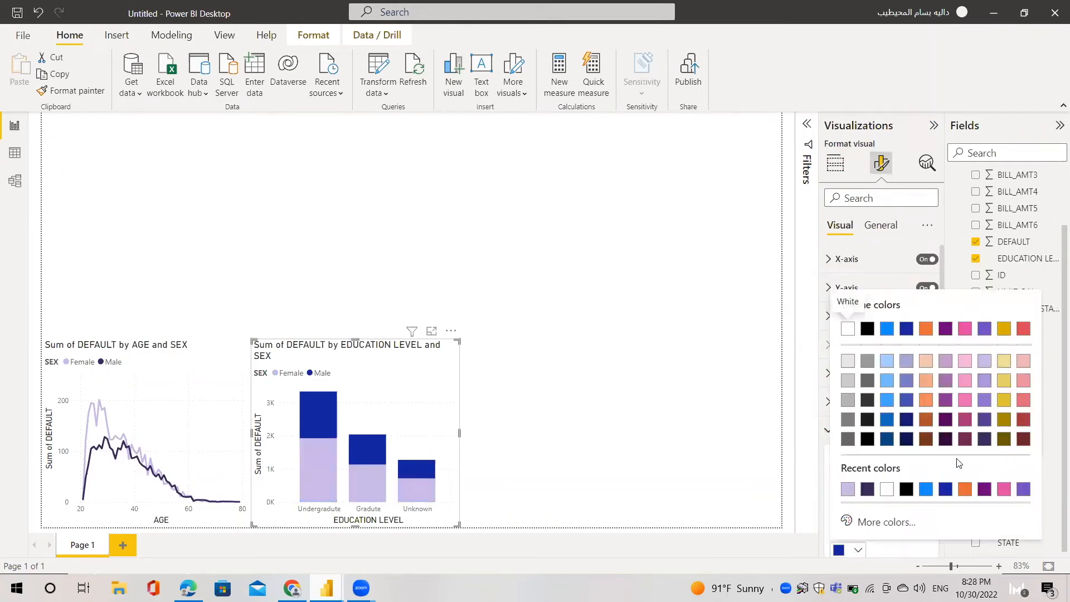
pyautogui.click(986, 439)
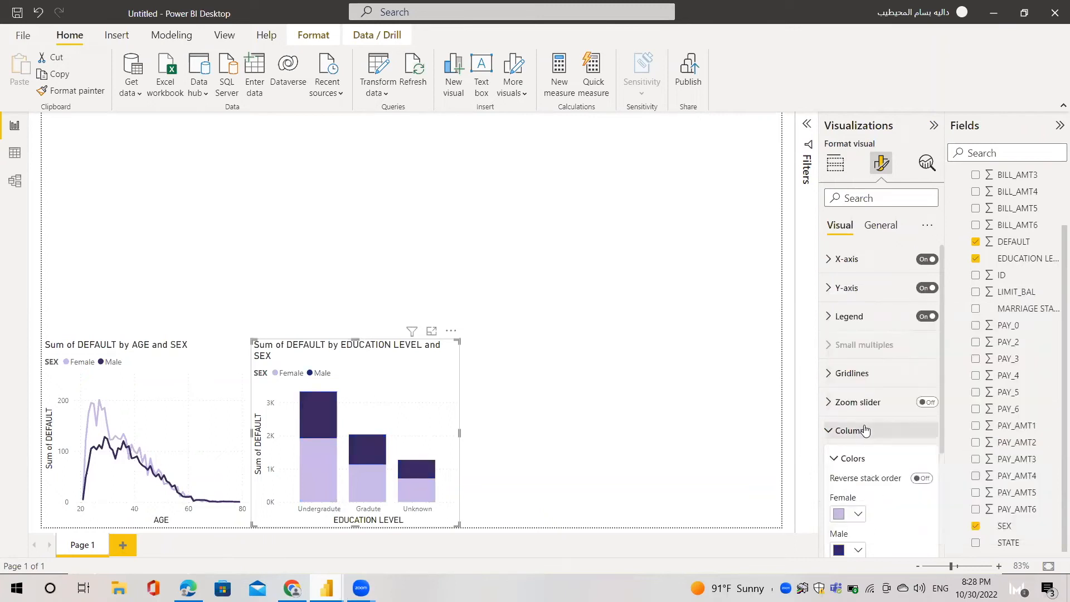
pyautogui.click(848, 459)
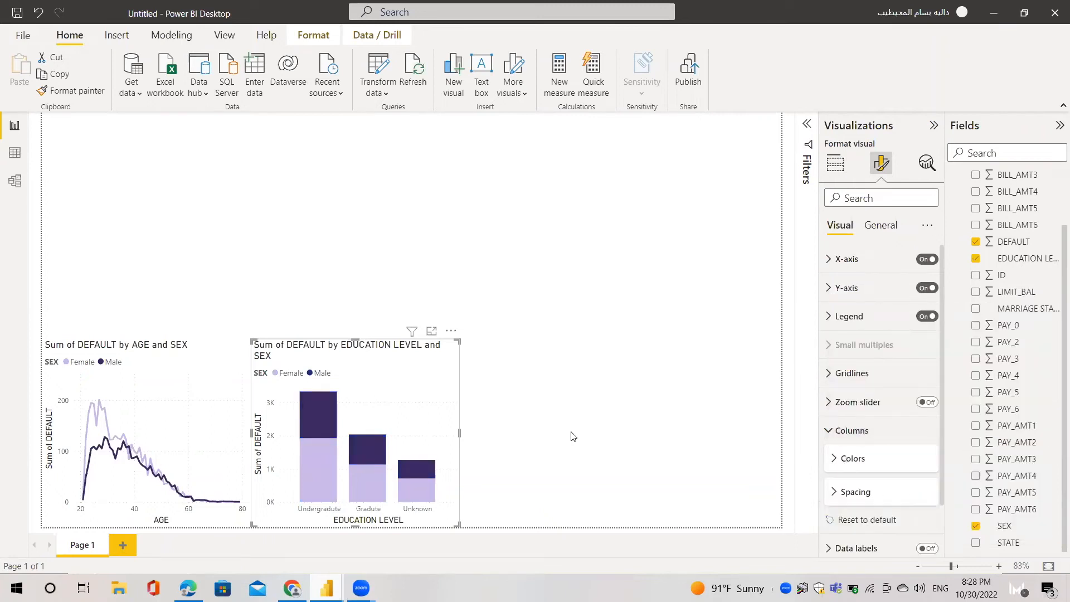
pyautogui.click(507, 445)
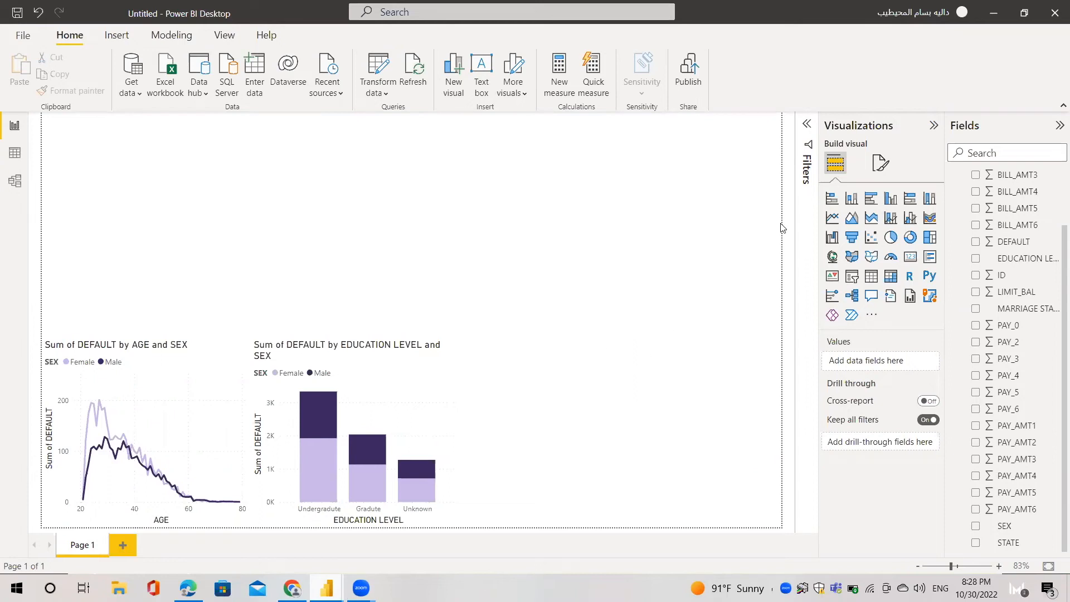
# Add a clustered bar chart and place it at the page's upper edge, above the education level chart.
pyautogui.click(871, 199)
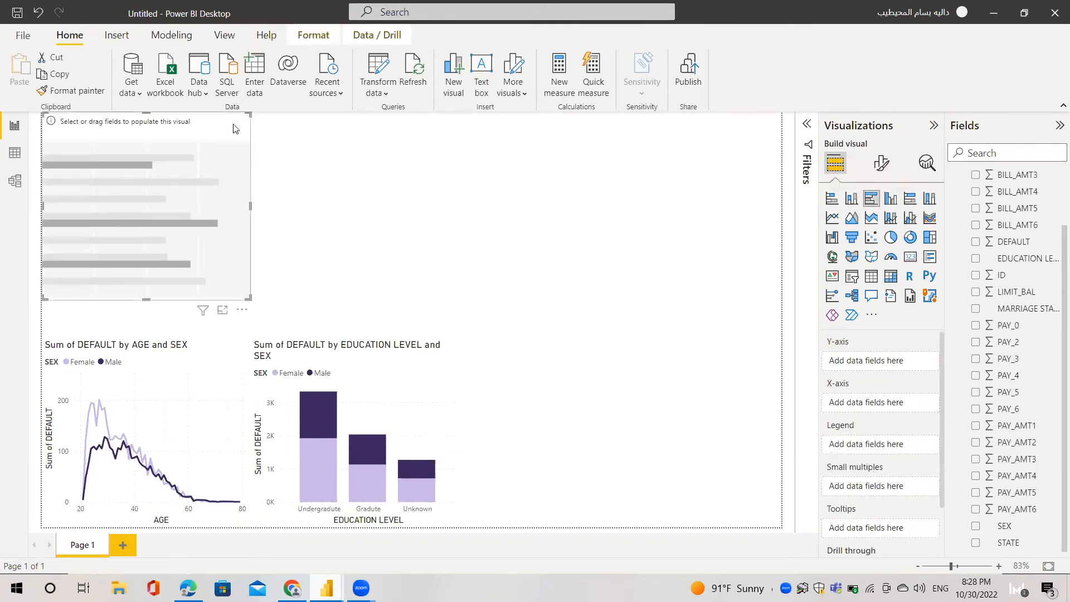
pyautogui.moveTo(234, 129); pyautogui.dragTo(457, 130)
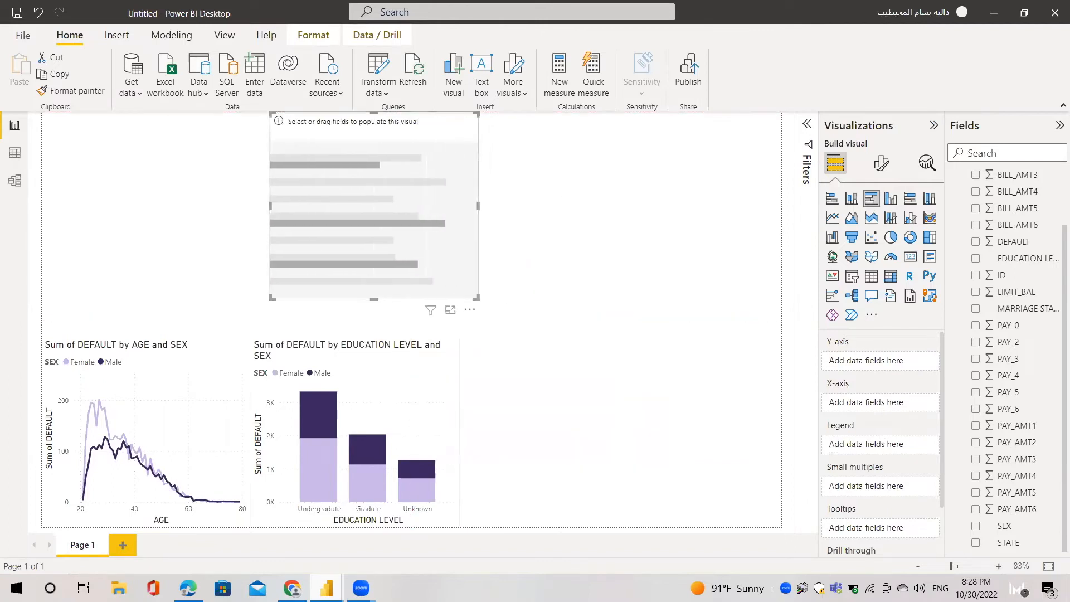
# Check the finished dashboard's bar chart in the other Power BI Desktop window and return to the untitled report.
pyautogui.moveTo(361, 588)
pyautogui.moveTo(326, 588)
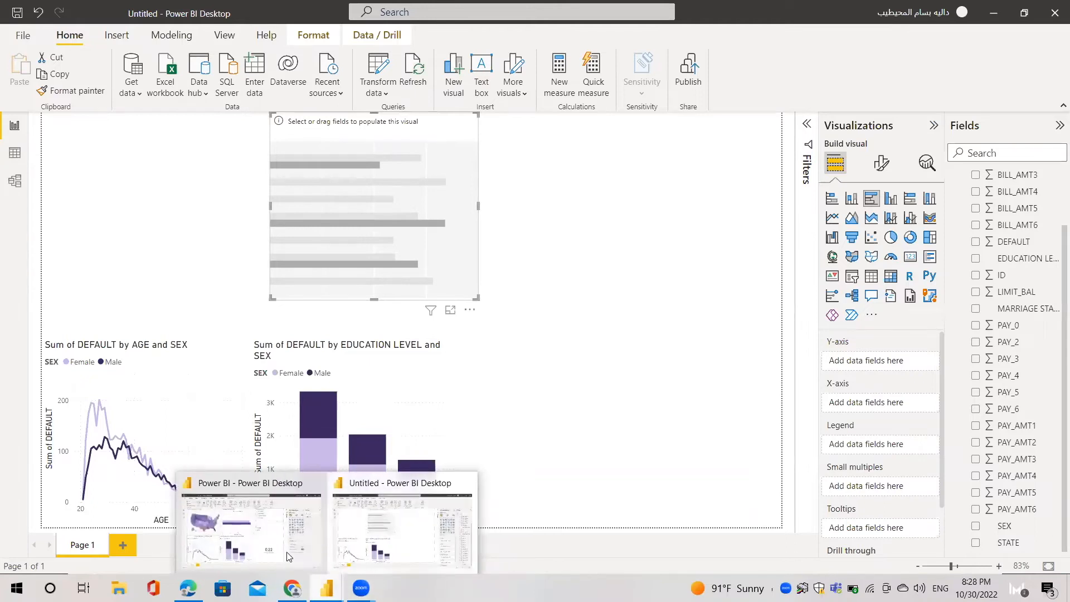
pyautogui.click(287, 554)
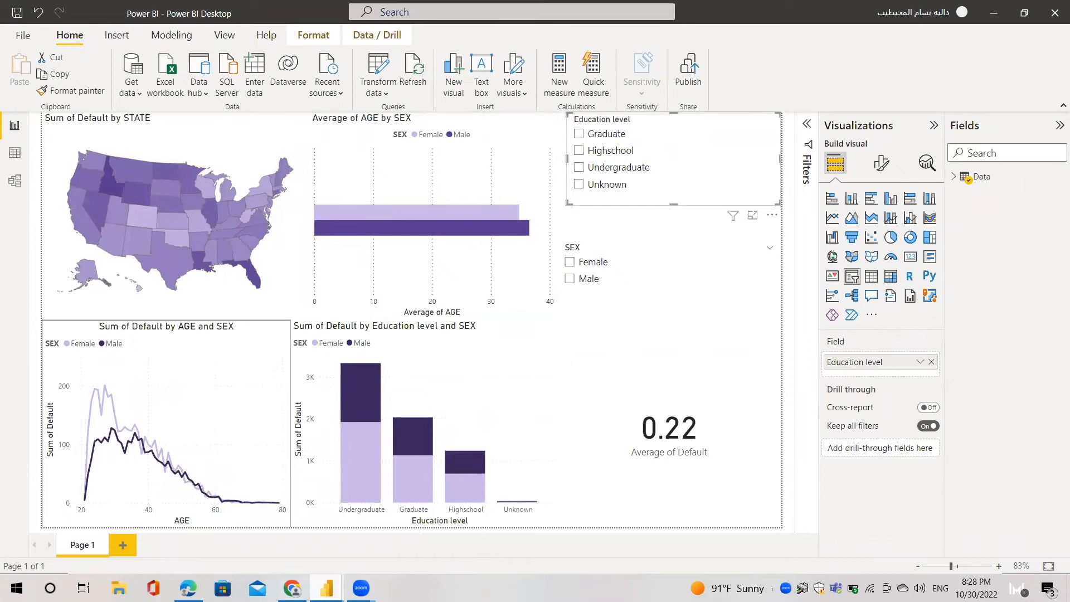
pyautogui.moveTo(327, 588)
pyautogui.click(407, 521)
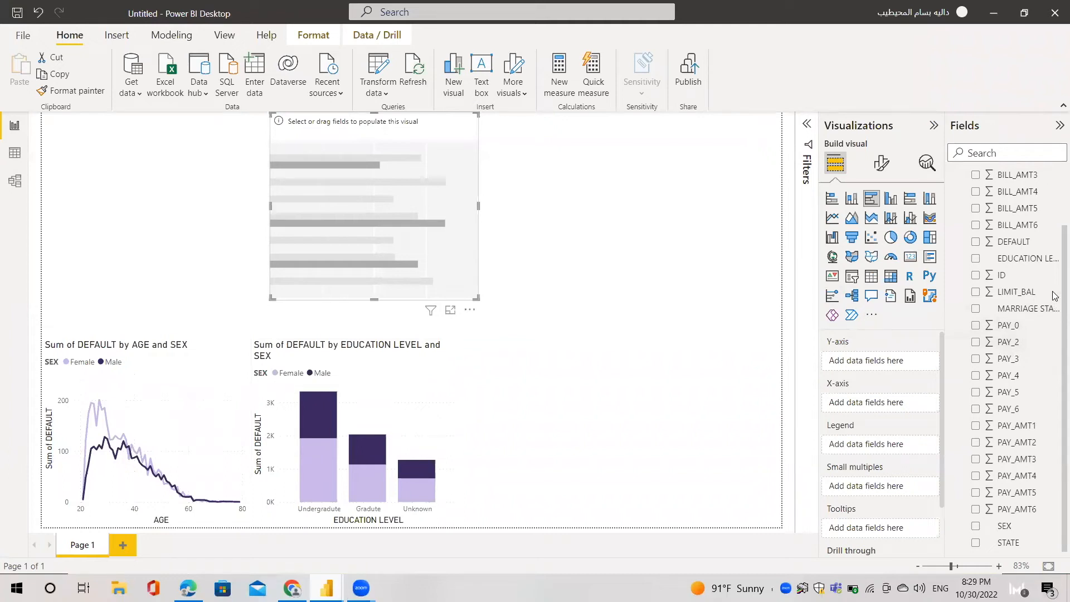
# Plot the sum of AGE on the clustered bar chart's X-axis with SEX as the legend.
pyautogui.scroll(2, 1053, 290)
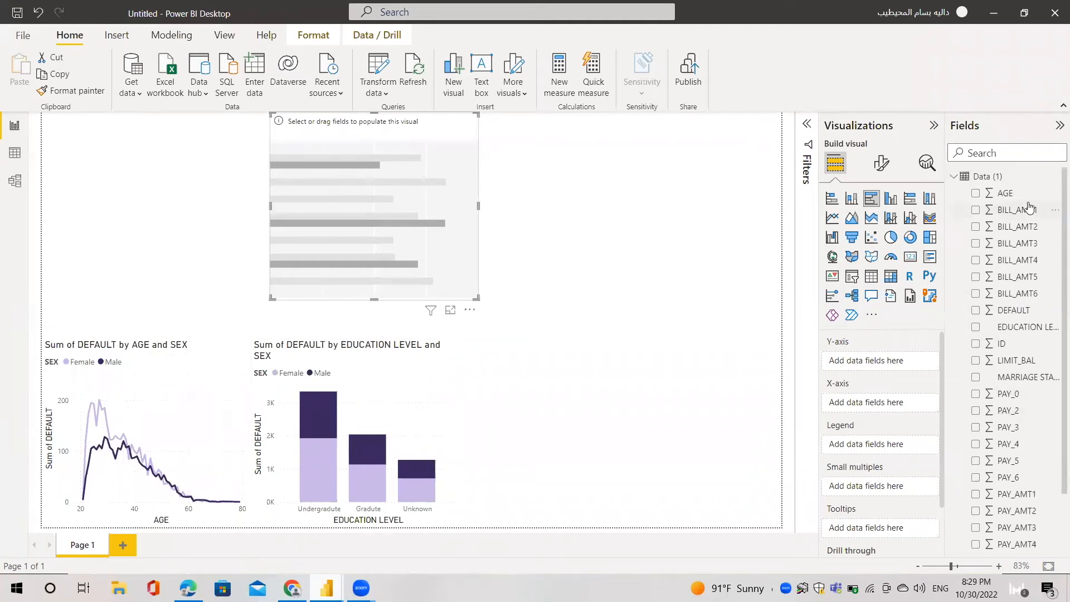
pyautogui.moveTo(1024, 194); pyautogui.dragTo(893, 407)
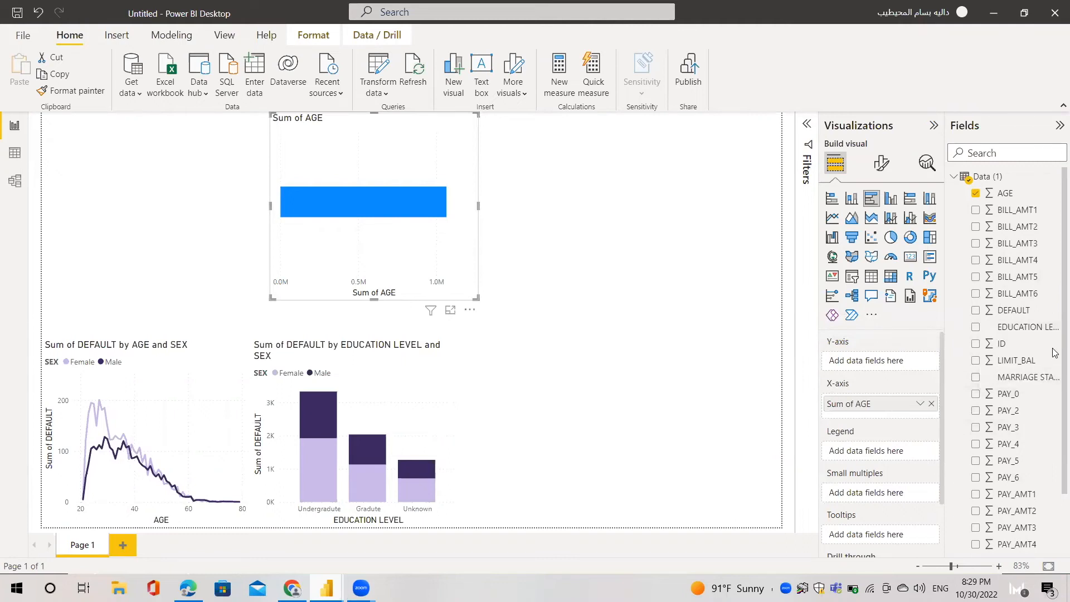
pyautogui.scroll(-2, 1055, 358)
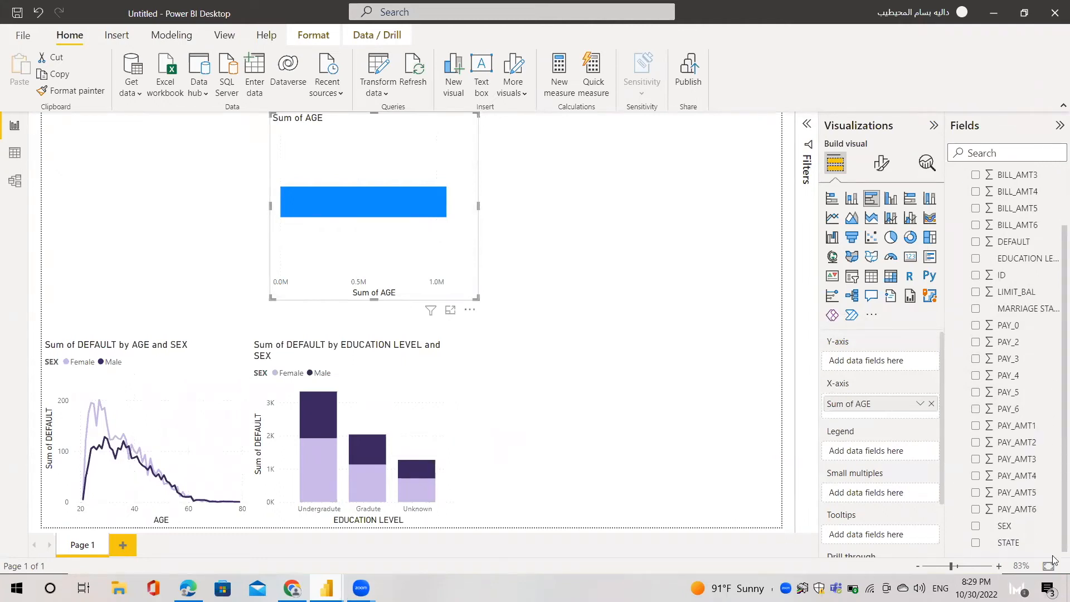
pyautogui.moveTo(1015, 531); pyautogui.dragTo(898, 461)
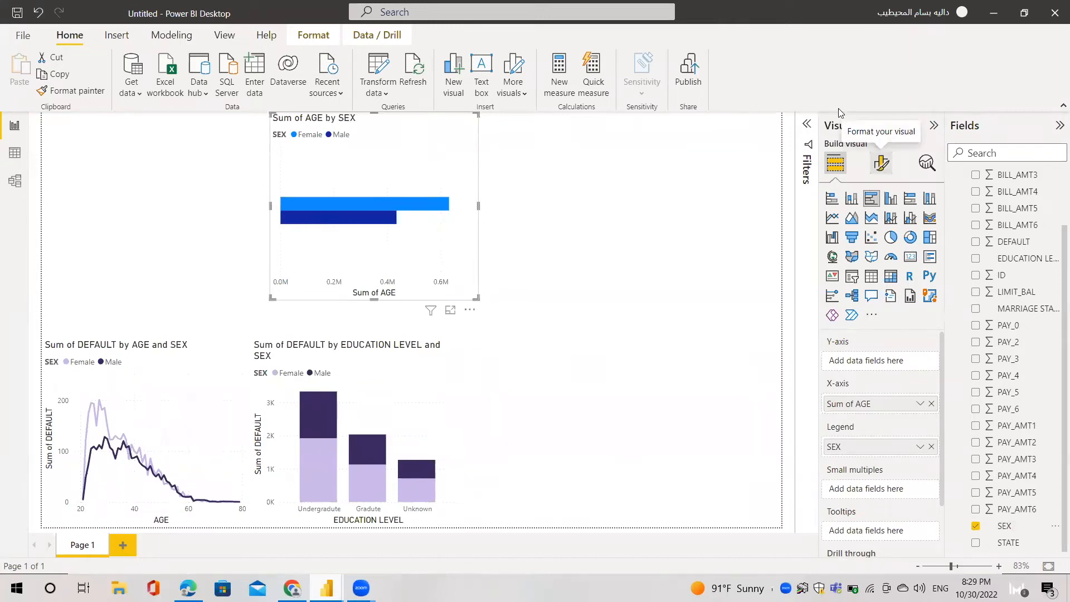
# Recolor the age bar chart's Female bar lightest purple and its Male bar darkest purple.
pyautogui.click(873, 168)
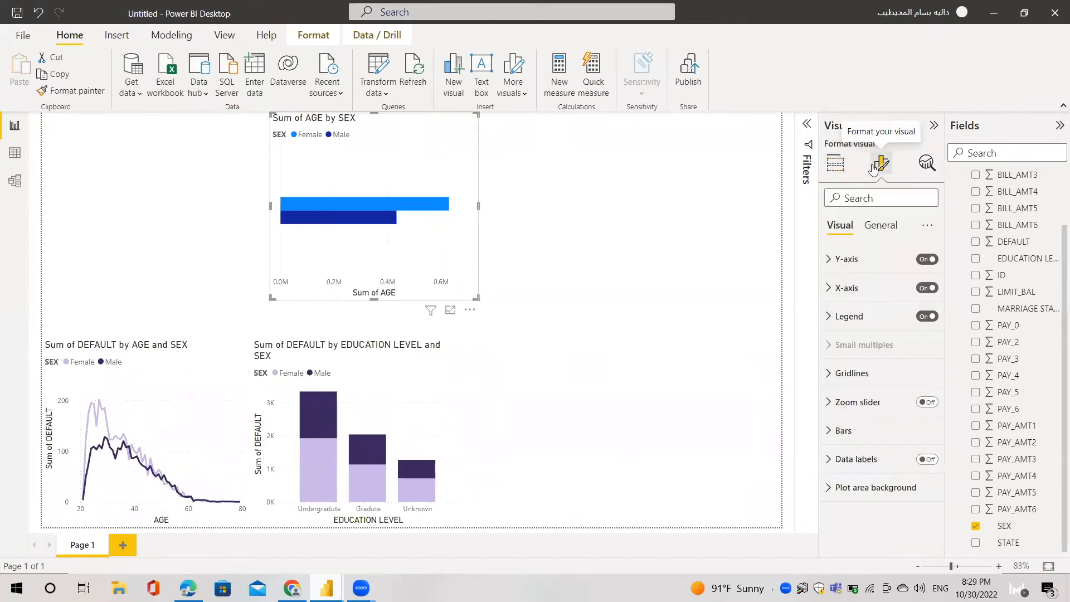
pyautogui.click(868, 429)
pyautogui.click(857, 497)
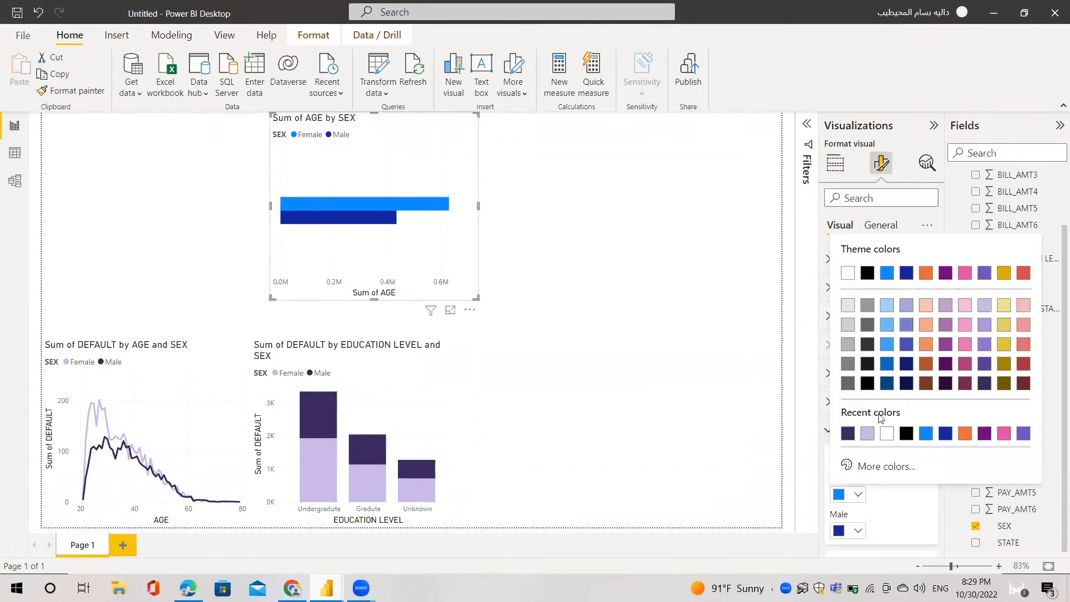
pyautogui.click(984, 306)
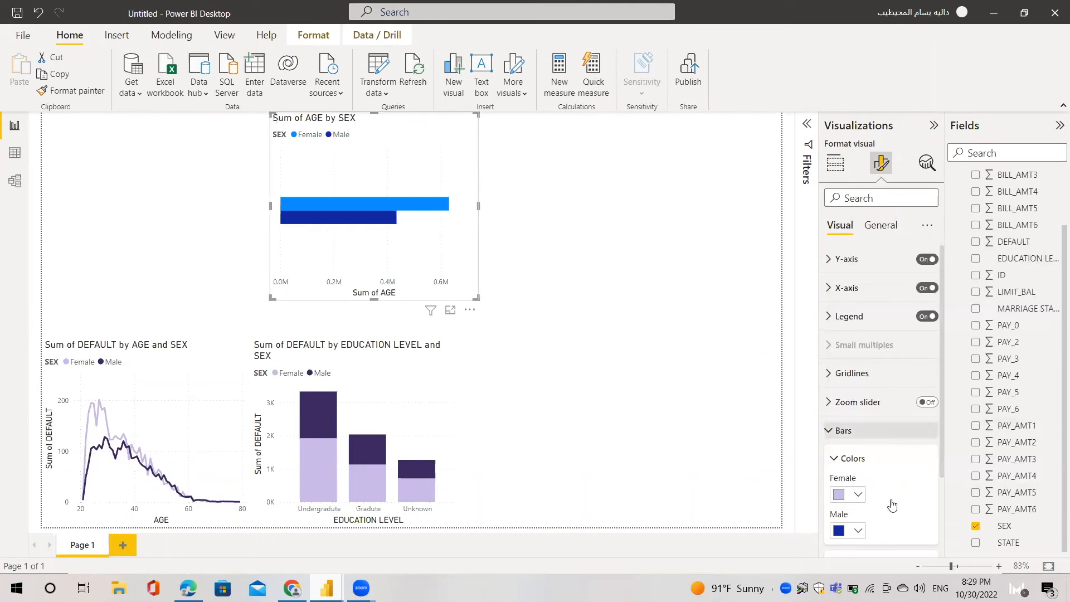
pyautogui.click(849, 534)
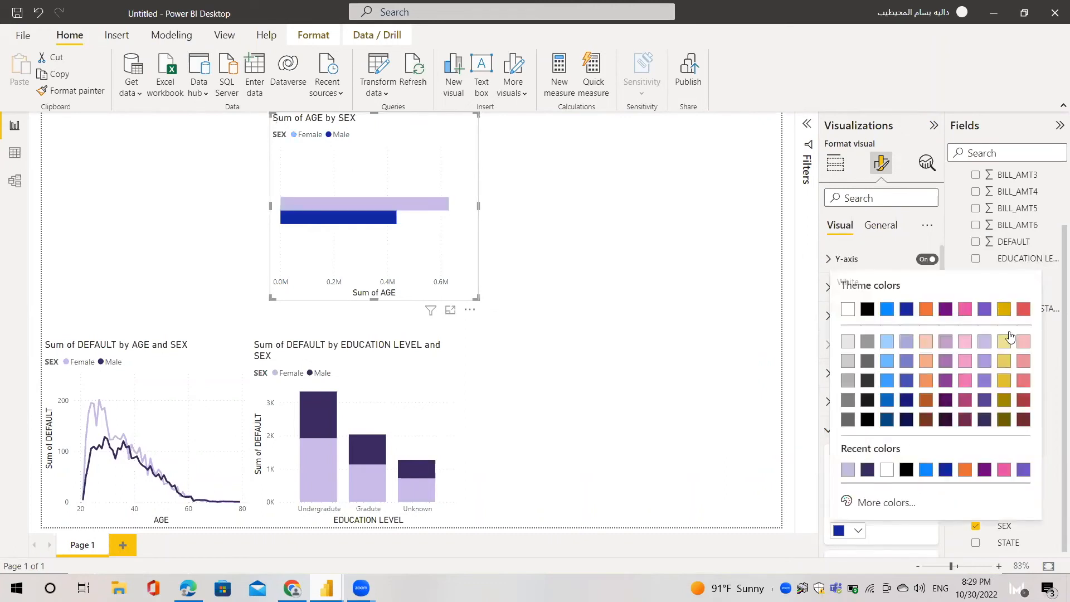
pyautogui.click(984, 421)
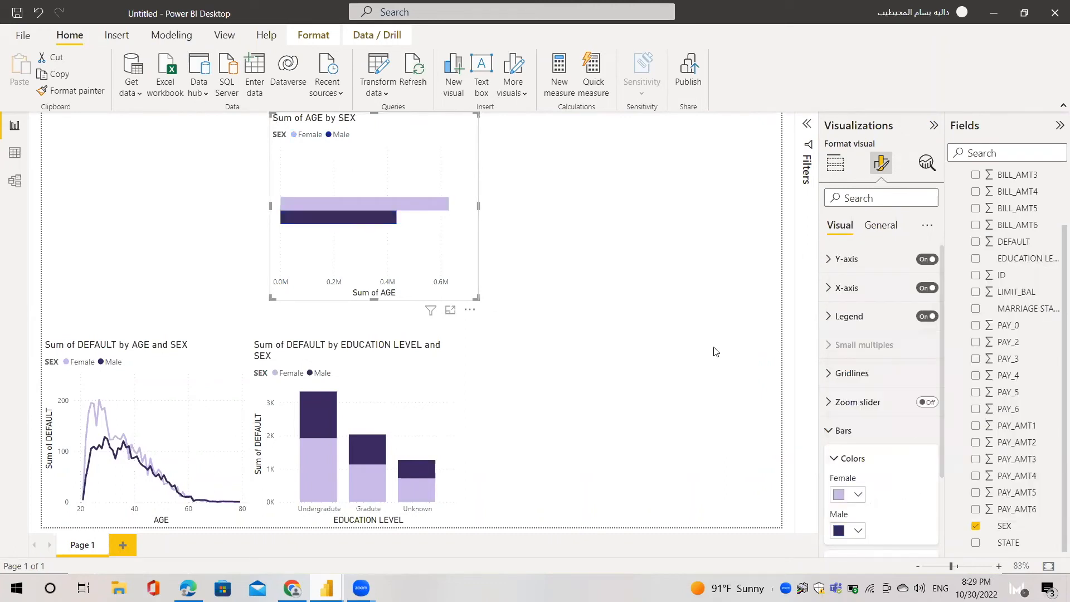
pyautogui.click(596, 223)
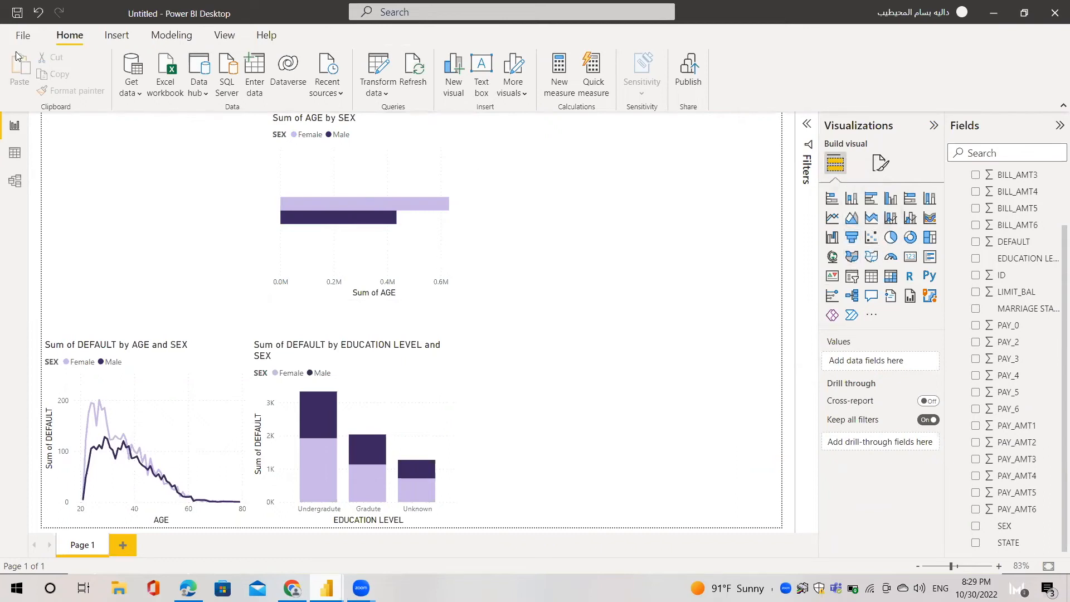
# Check in the program options' preview features that the Shape map visual is enabled, and accept the options.
pyautogui.click(23, 35)
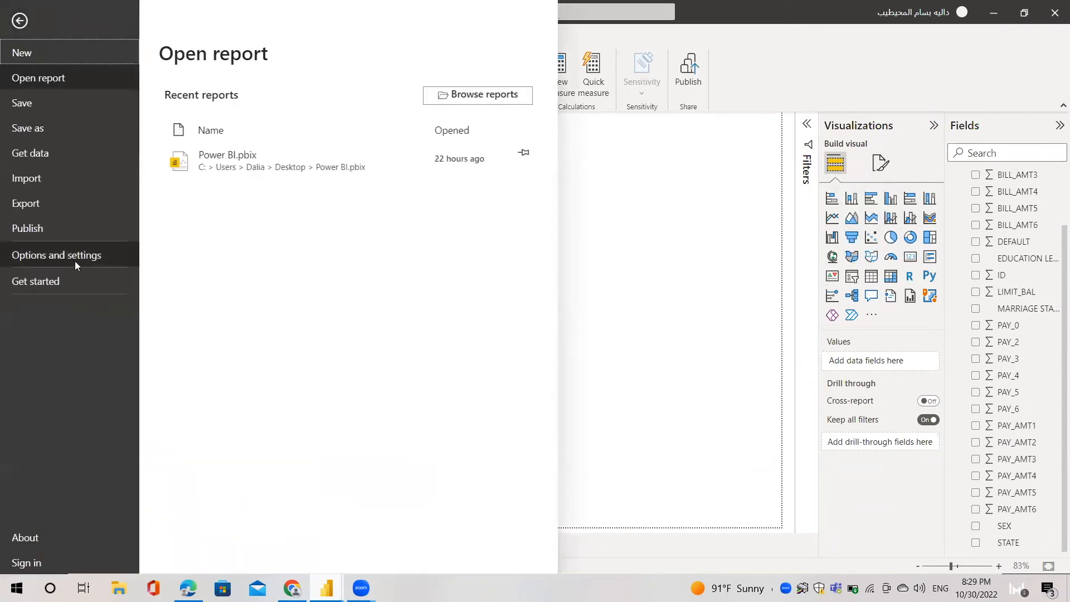
pyautogui.click(75, 261)
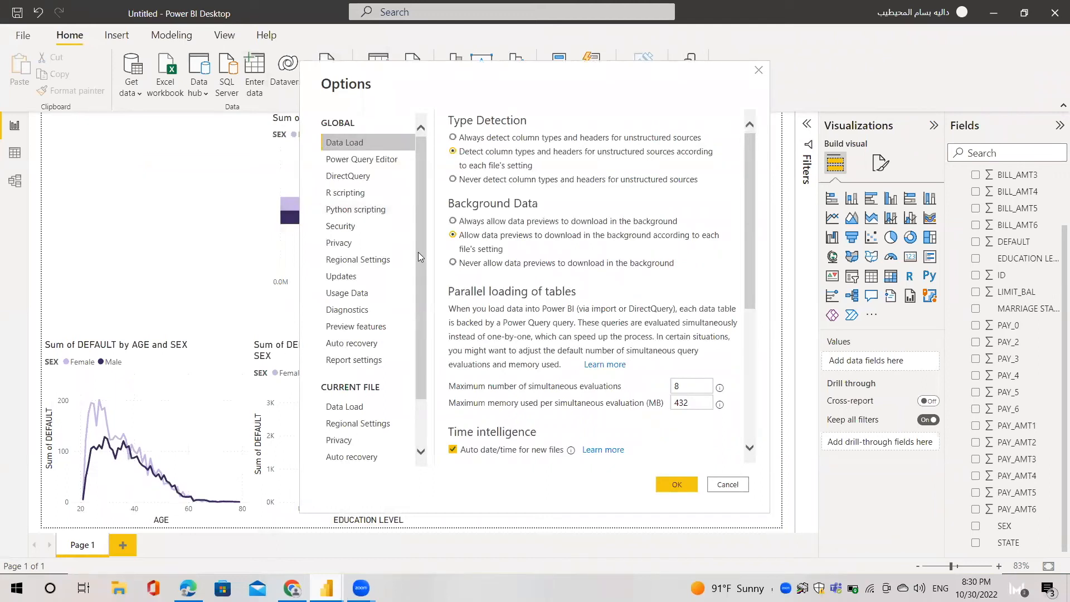
pyautogui.click(388, 329)
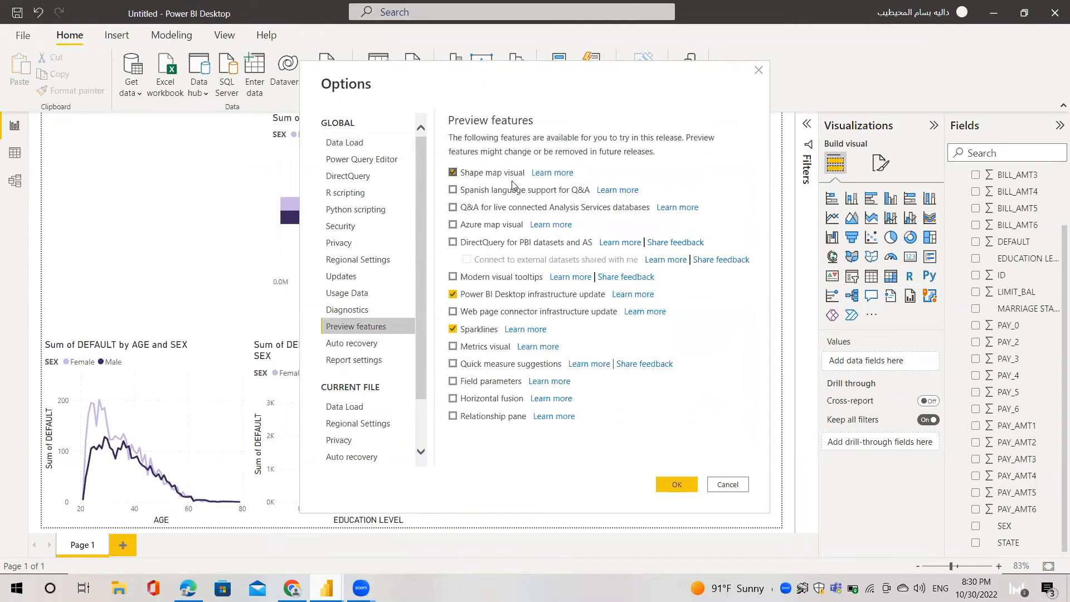
pyautogui.click(674, 484)
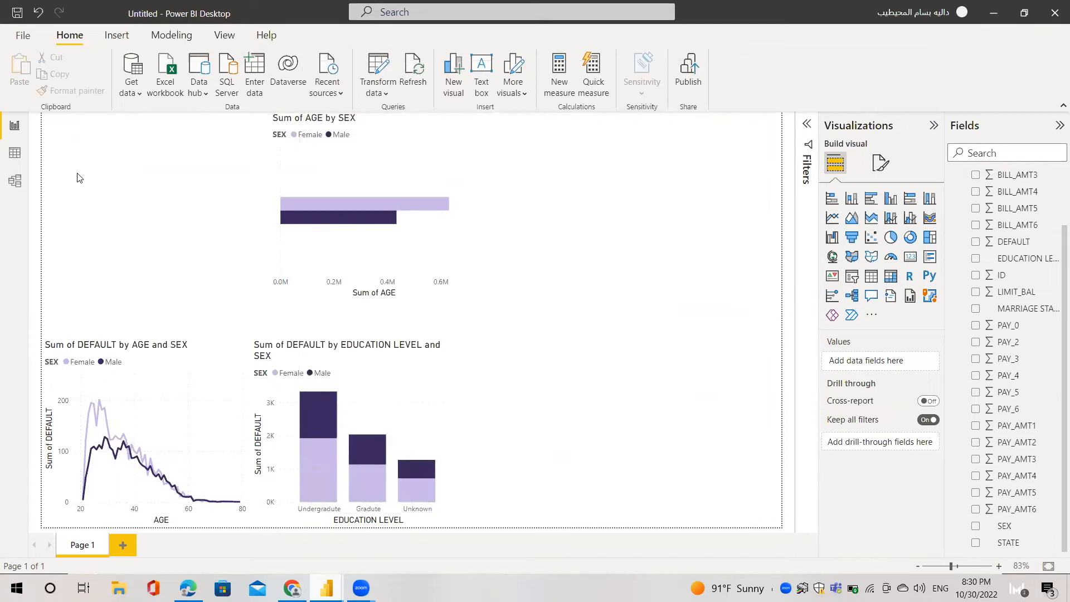
pyautogui.click(23, 36)
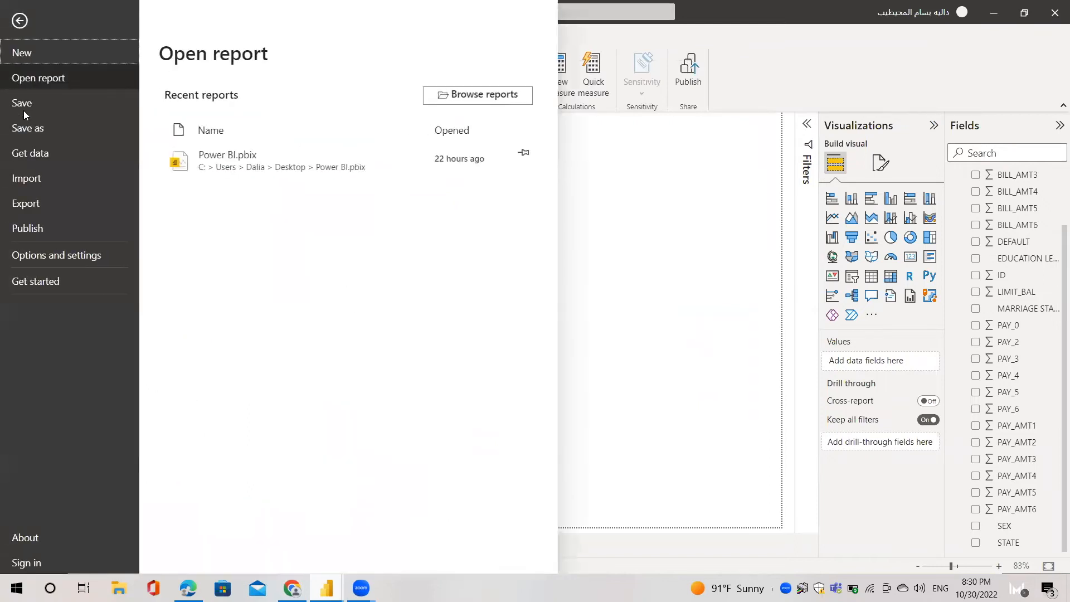
pyautogui.click(39, 109)
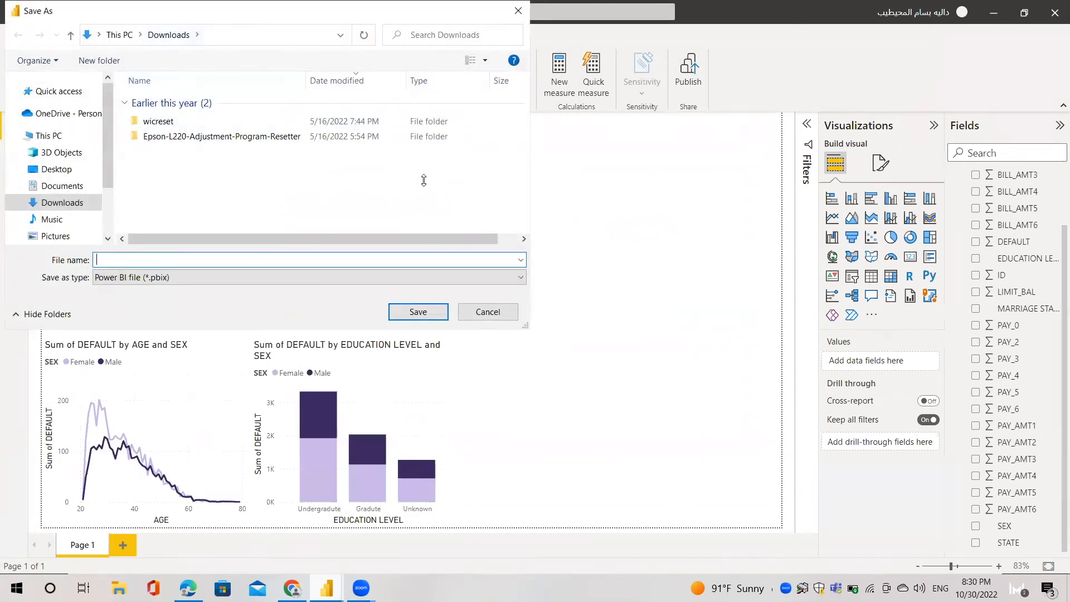
pyautogui.click(571, 189)
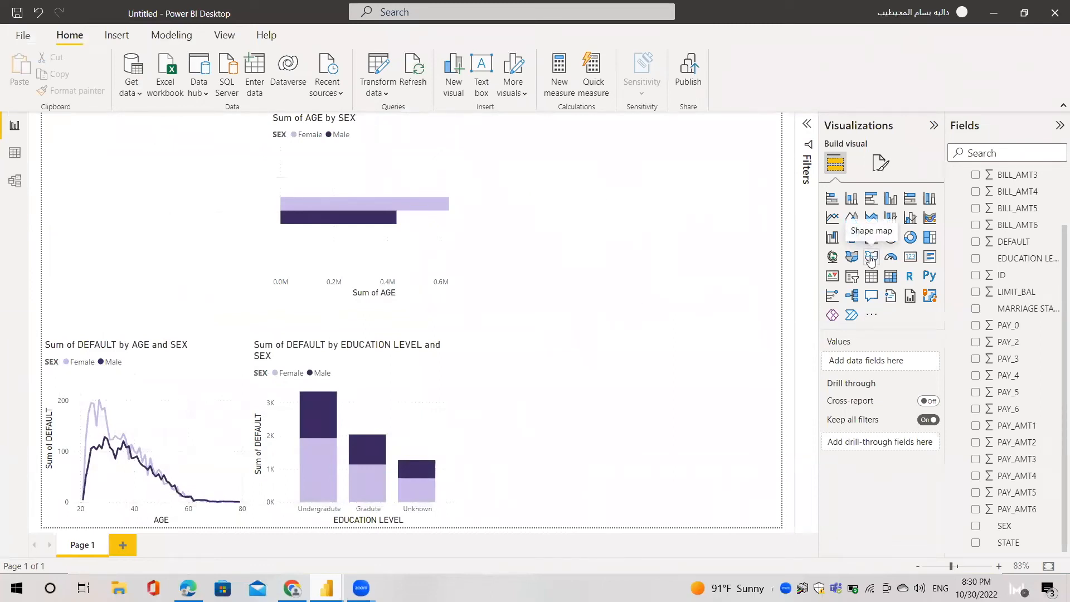
# Add a shape map above the line chart with STATE as the location and the sum of DEFAULT as color saturation.
pyautogui.click(871, 259)
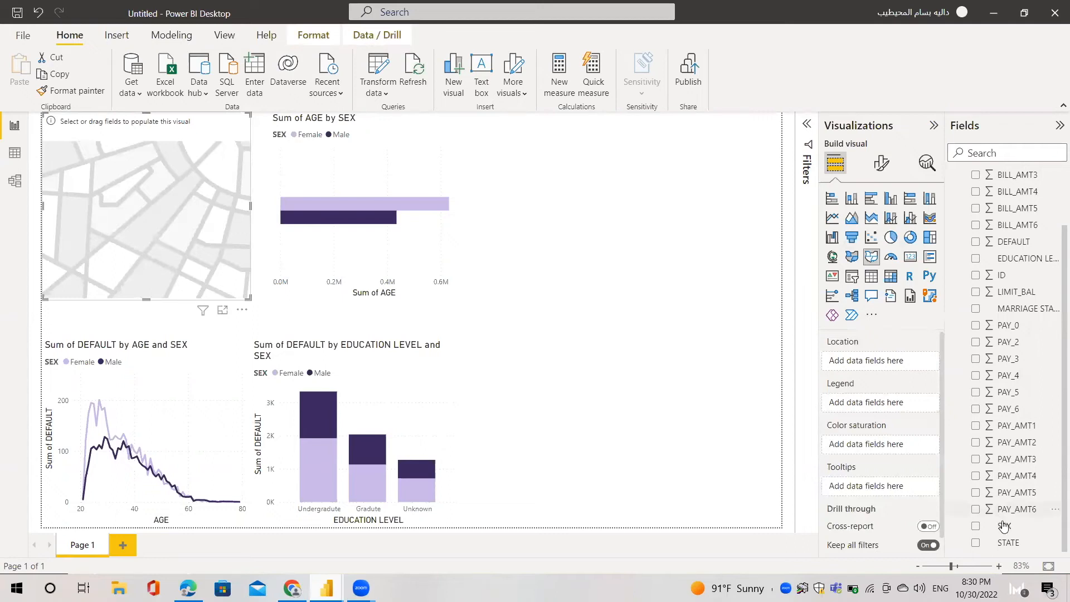
pyautogui.moveTo(1008, 544)
pyautogui.mouseDown()
pyautogui.moveTo(906, 423)
pyautogui.moveTo(880, 365)
pyautogui.mouseUp()
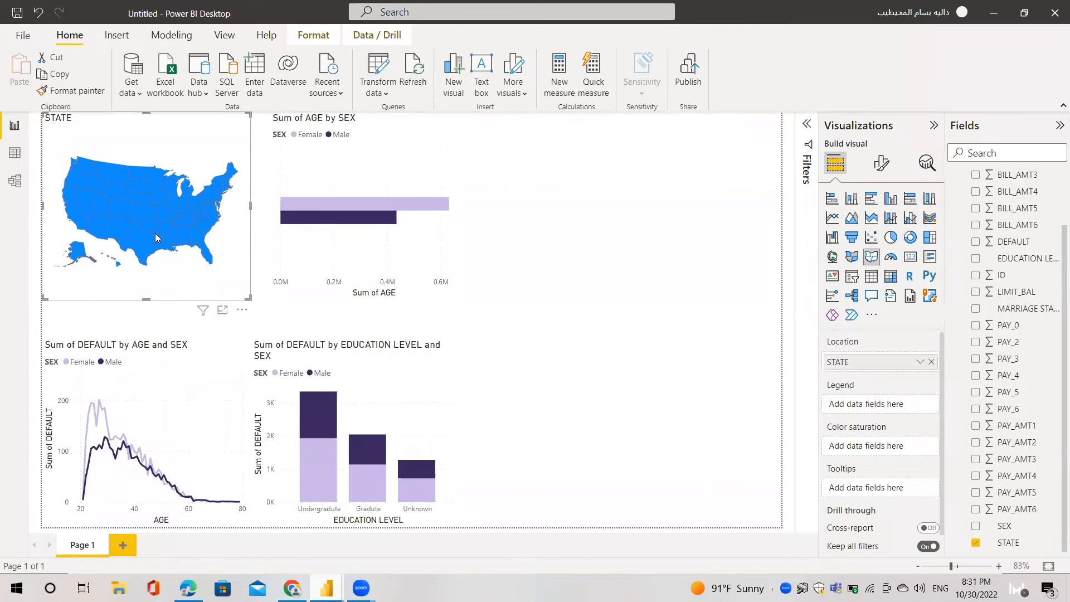
pyautogui.moveTo(135, 217)
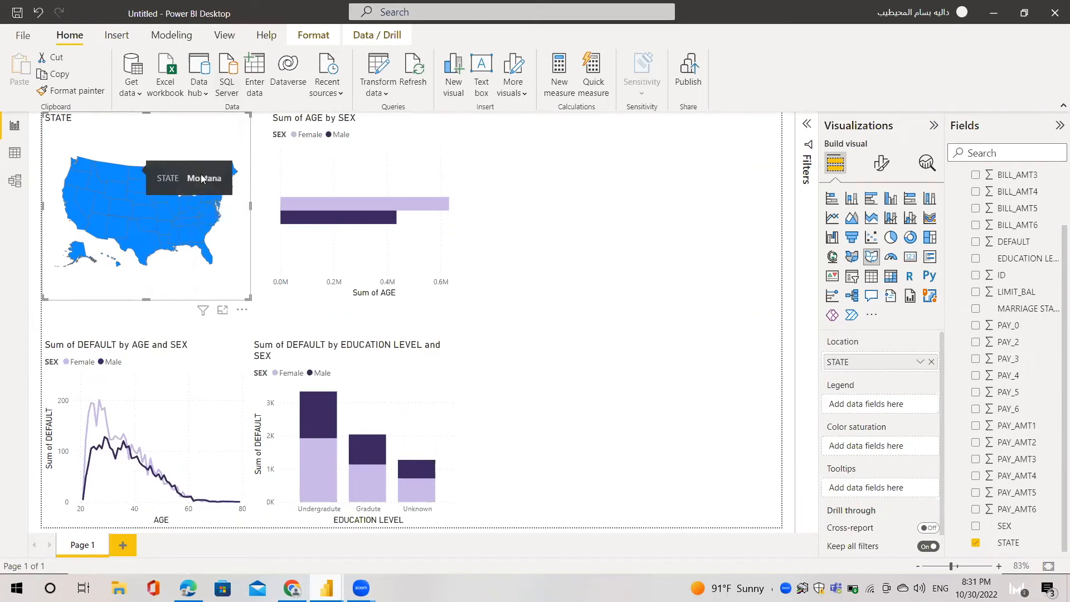
pyautogui.moveTo(168, 212)
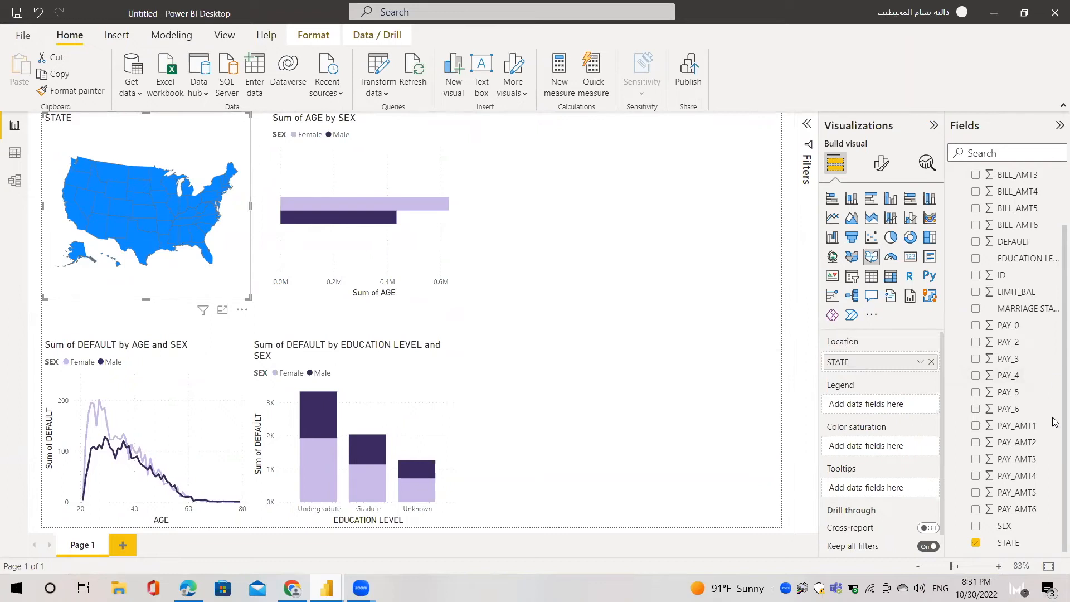
pyautogui.scroll(2, 1055, 404)
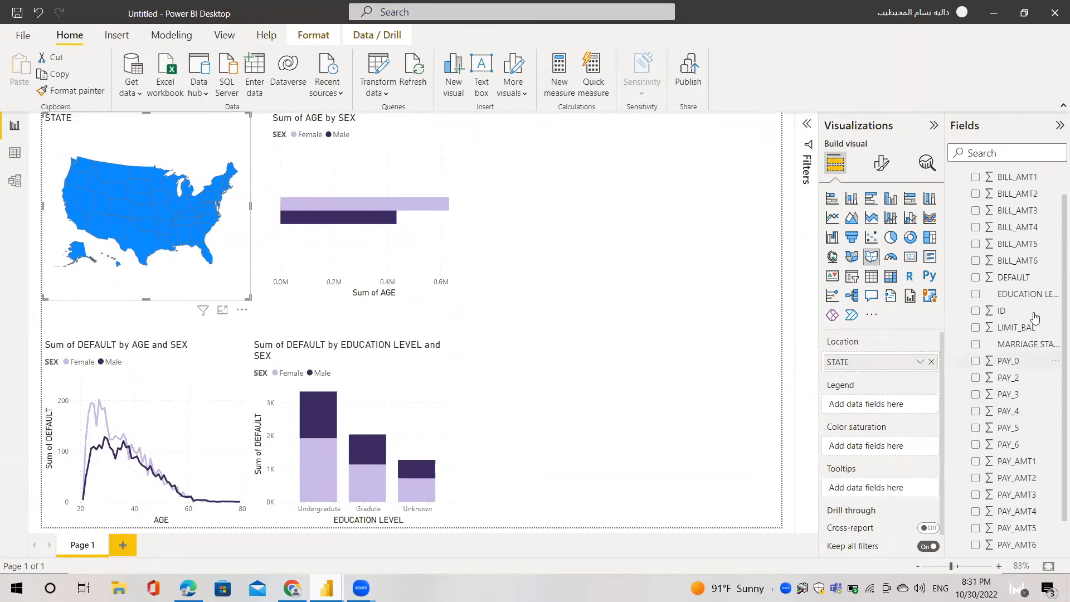
pyautogui.moveTo(1015, 279); pyautogui.dragTo(886, 448)
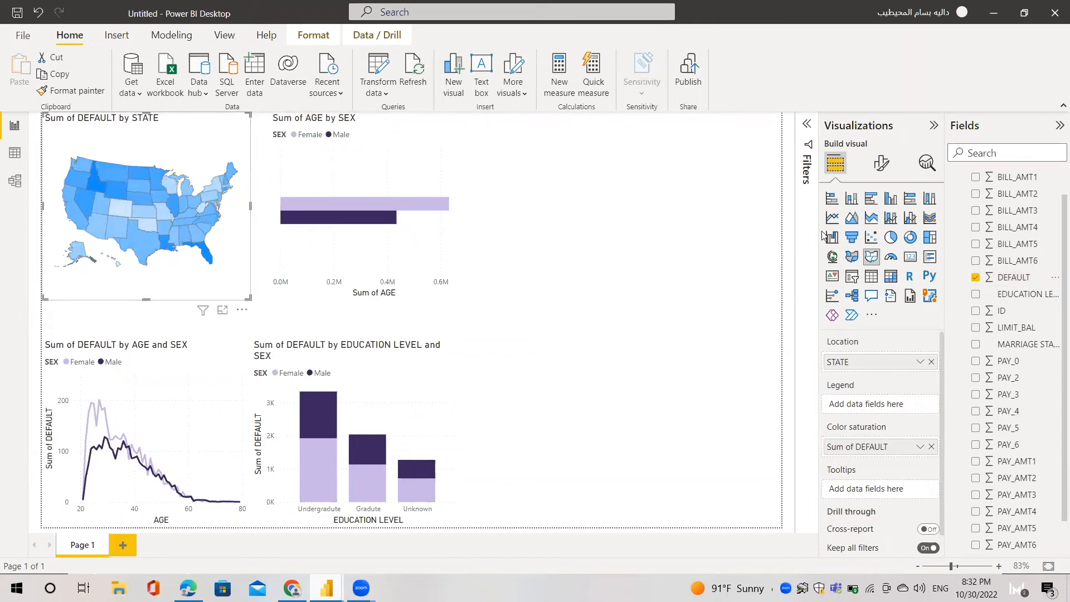
# Set the state map's fill colors to lightest purple for the minimum and darkest purple for the maximum.
pyautogui.click(882, 163)
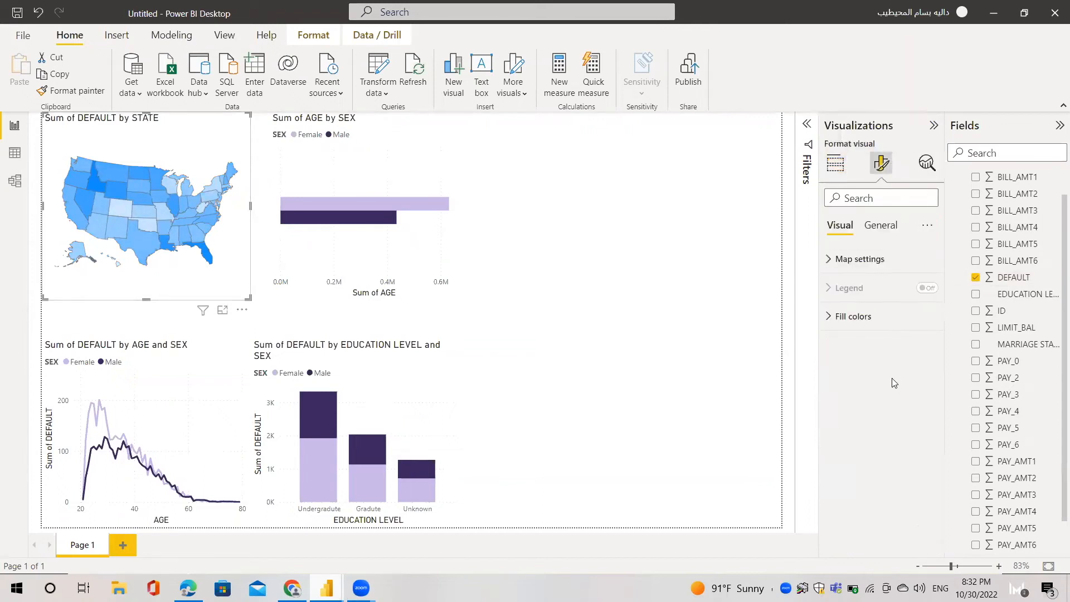
pyautogui.click(880, 317)
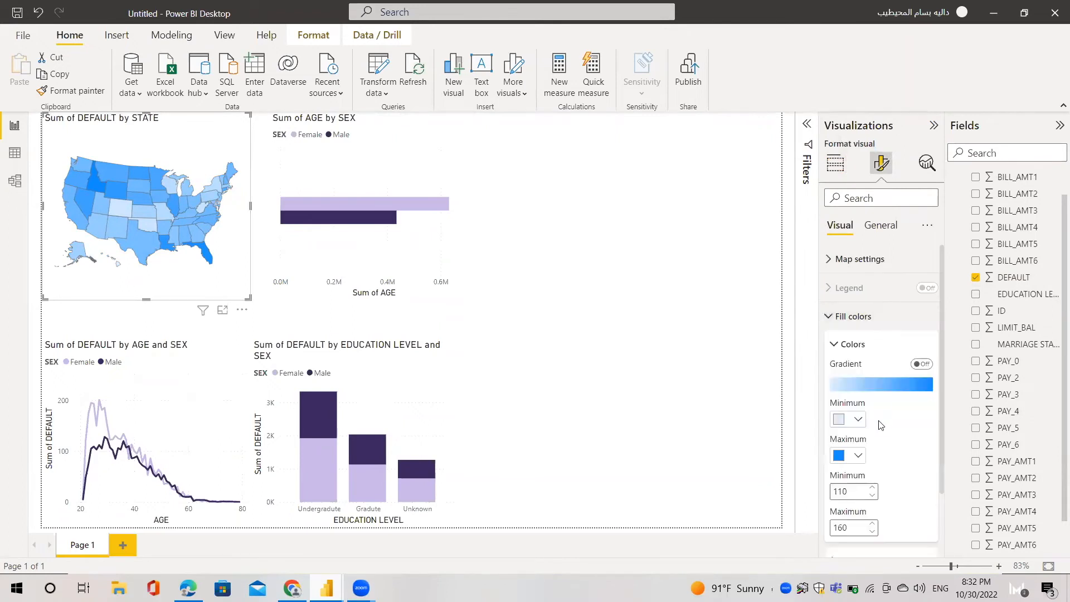
pyautogui.click(857, 420)
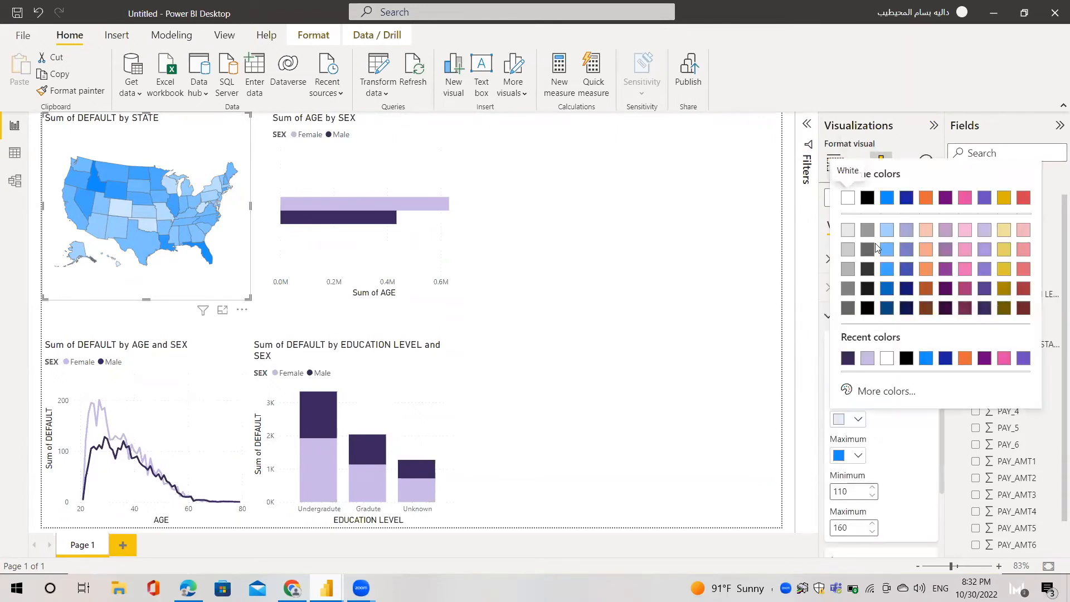
pyautogui.click(984, 229)
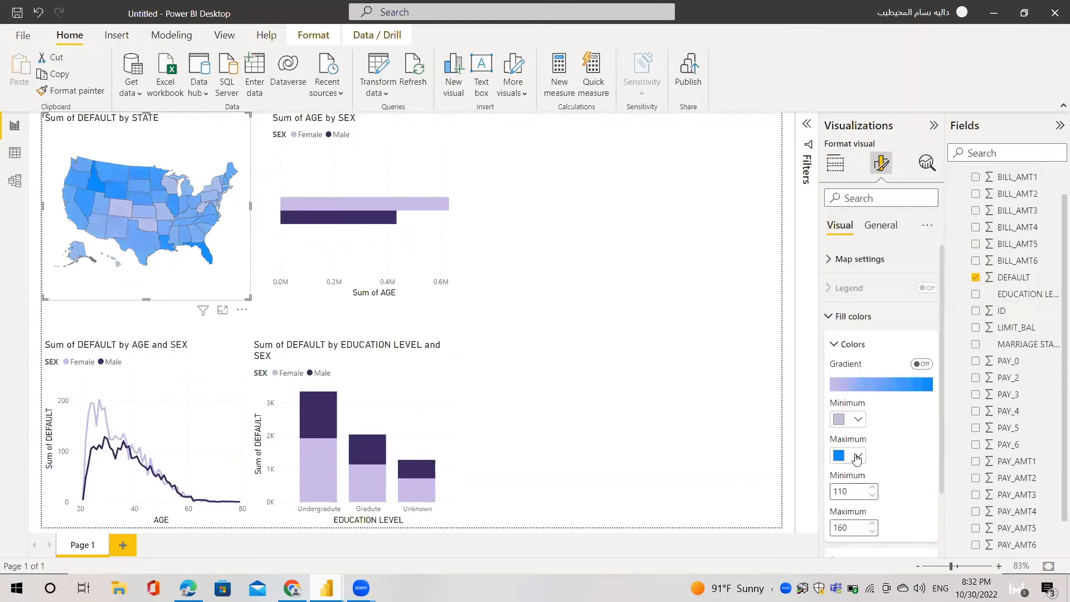
pyautogui.click(857, 456)
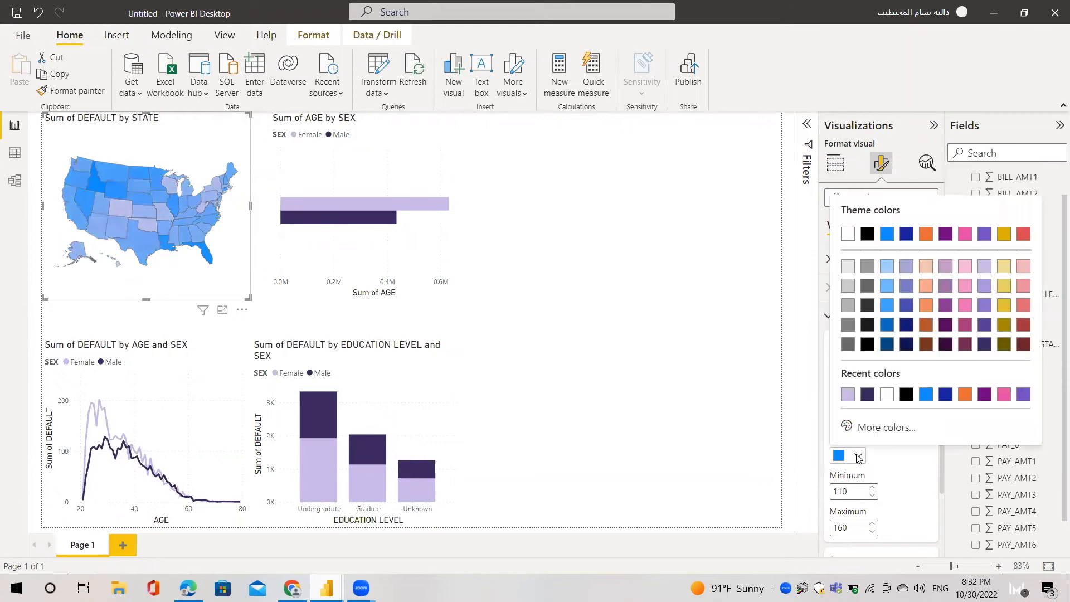
pyautogui.click(984, 345)
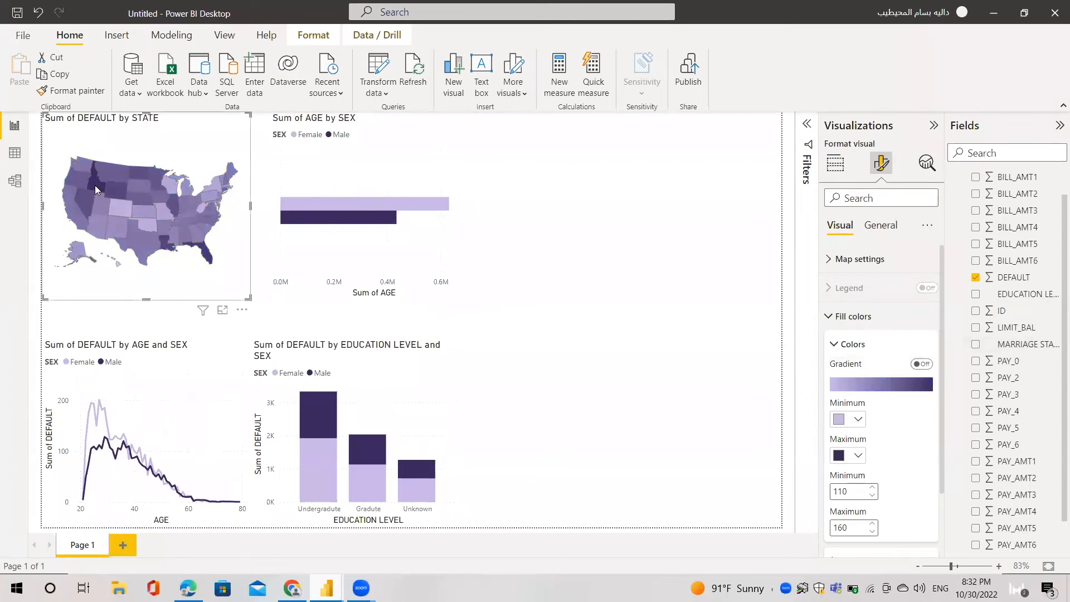
pyautogui.moveTo(95, 189)
pyautogui.click(761, 482)
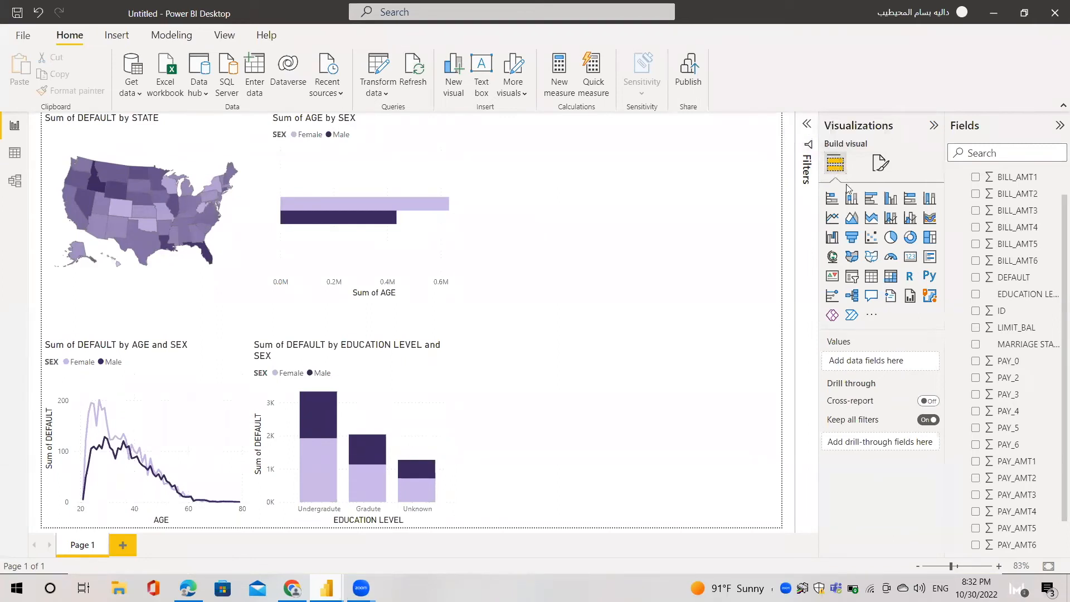
# Add an EDUCATION LEVEL slicer beside the age bar chart and shorten it to fit its three options.
pyautogui.click(852, 277)
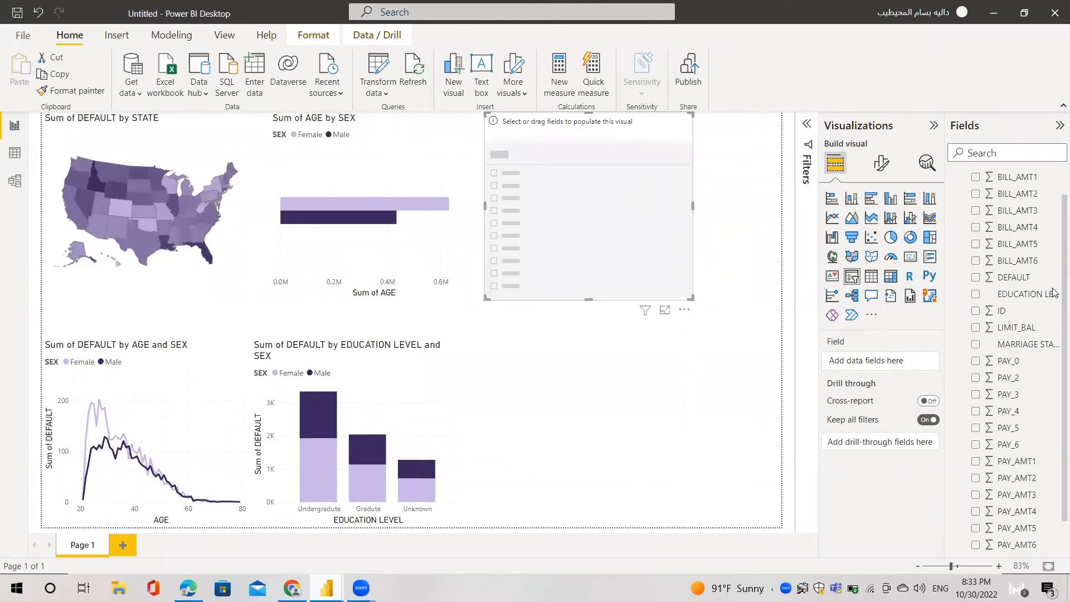
pyautogui.scroll(-2, 1055, 501)
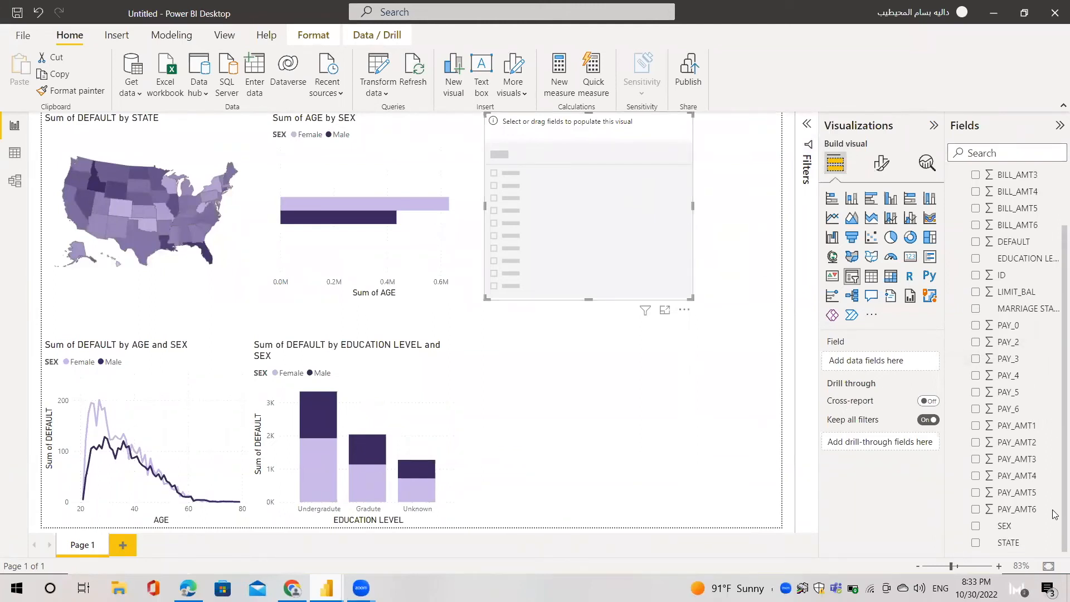
pyautogui.scroll(3, 1053, 402)
pyautogui.moveTo(1034, 315); pyautogui.dragTo(904, 362)
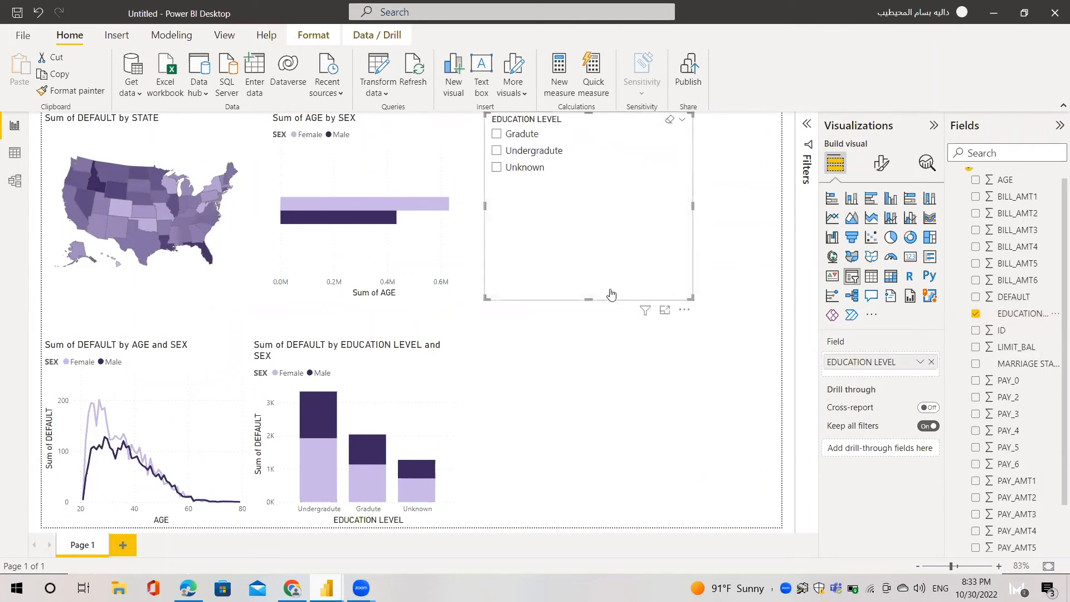
pyautogui.moveTo(590, 297); pyautogui.dragTo(576, 188)
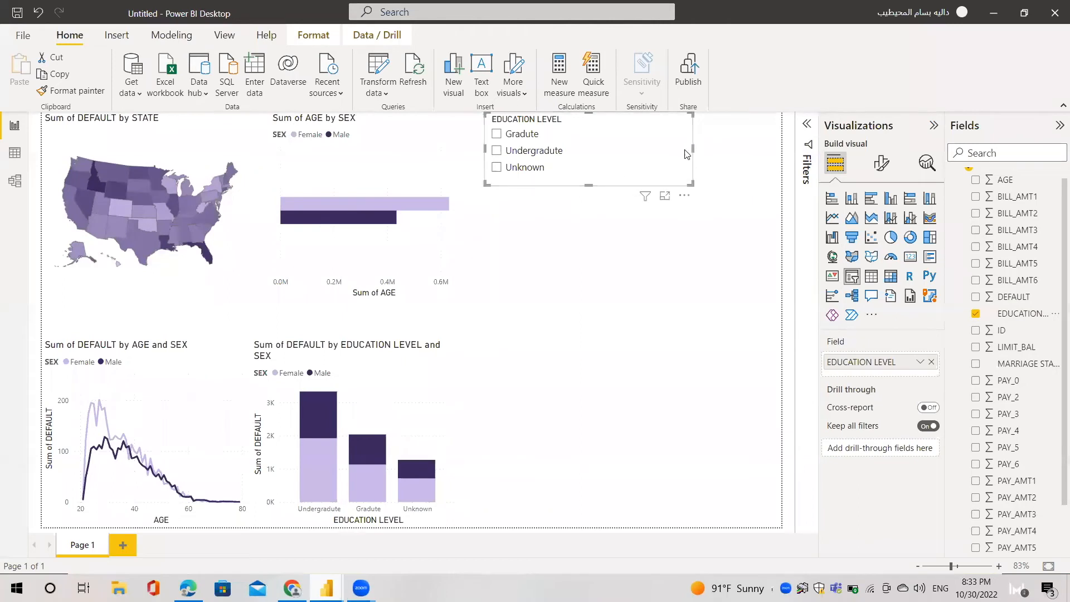
pyautogui.click(770, 301)
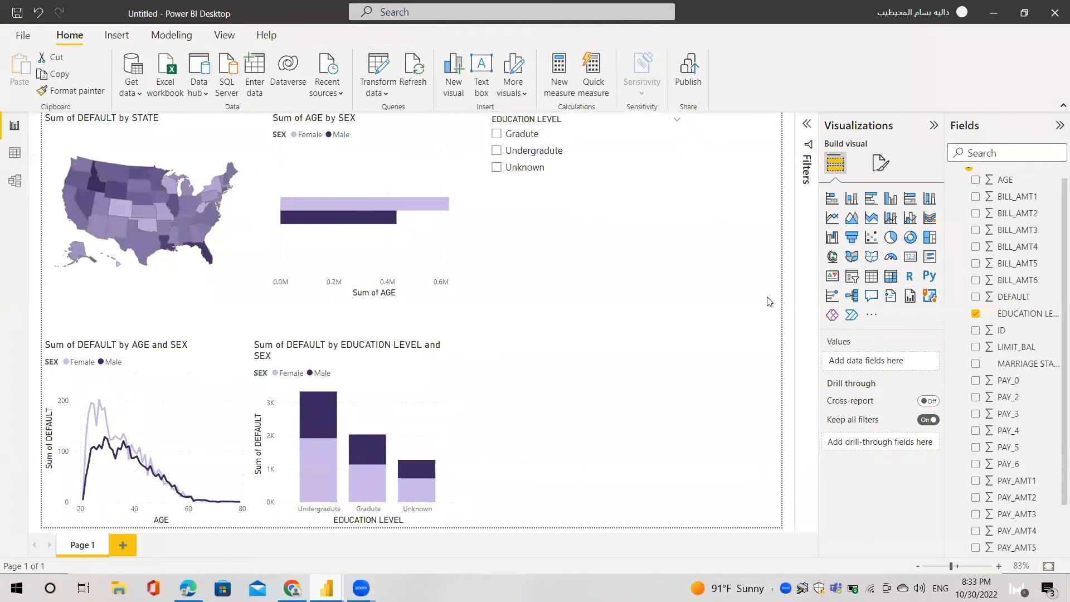
# Add a SEX slicer below the EDUCATION LEVEL slicer, shrink it to fit its two options, and leave both options unselected.
pyautogui.click(852, 277)
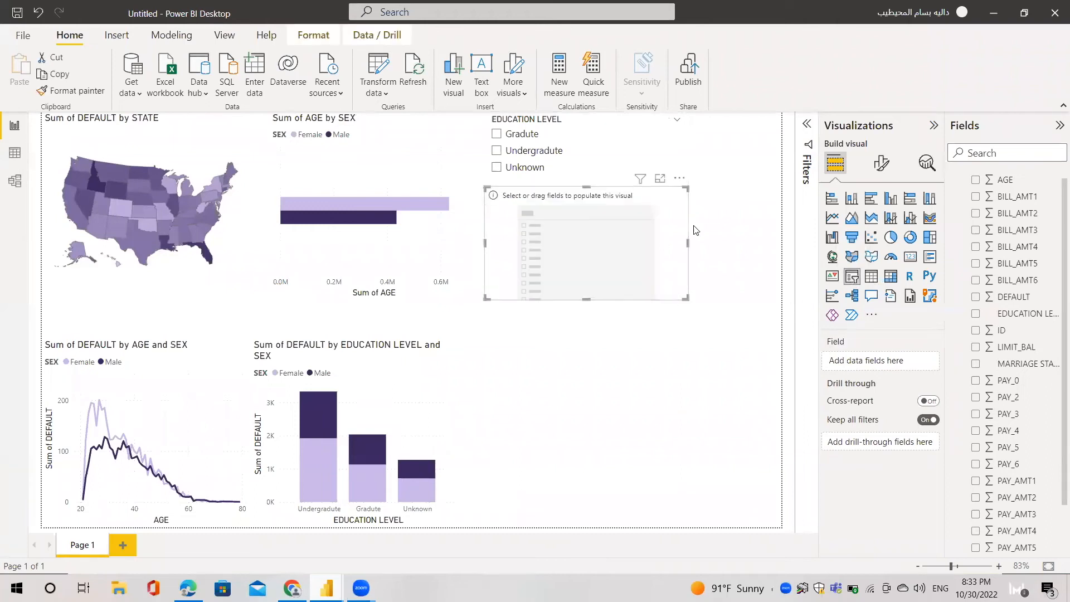
pyautogui.moveTo(688, 246); pyautogui.dragTo(647, 245)
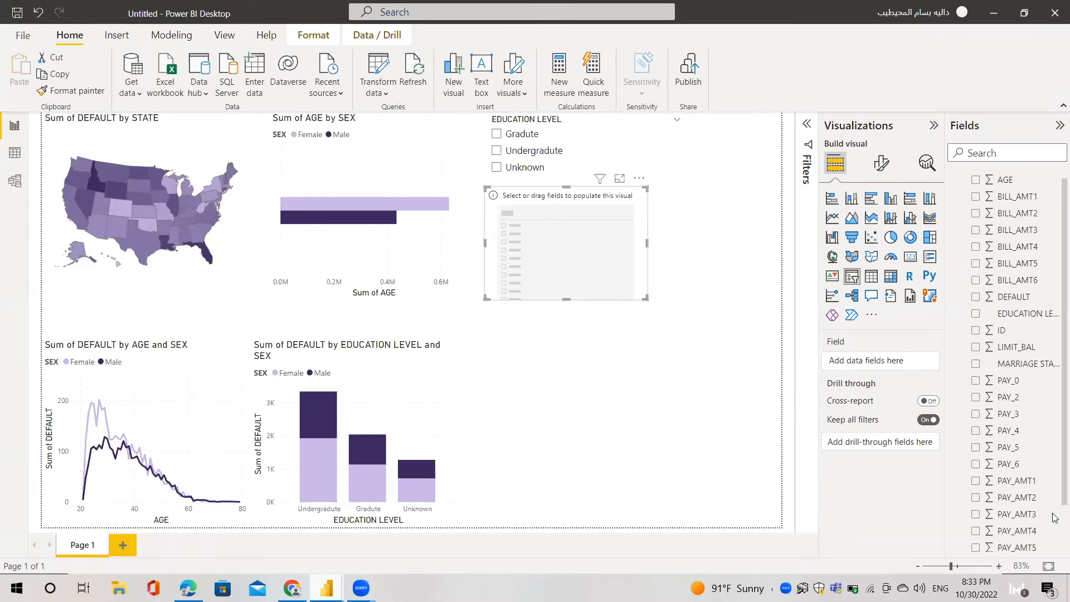
pyautogui.scroll(-1, 1055, 516)
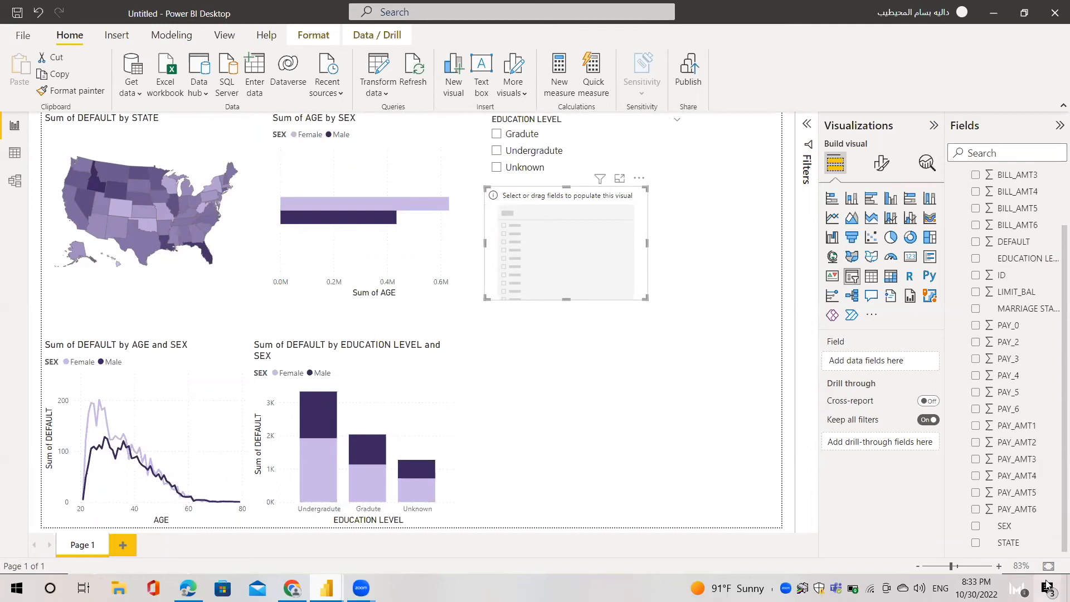
pyautogui.moveTo(1011, 526); pyautogui.dragTo(889, 370)
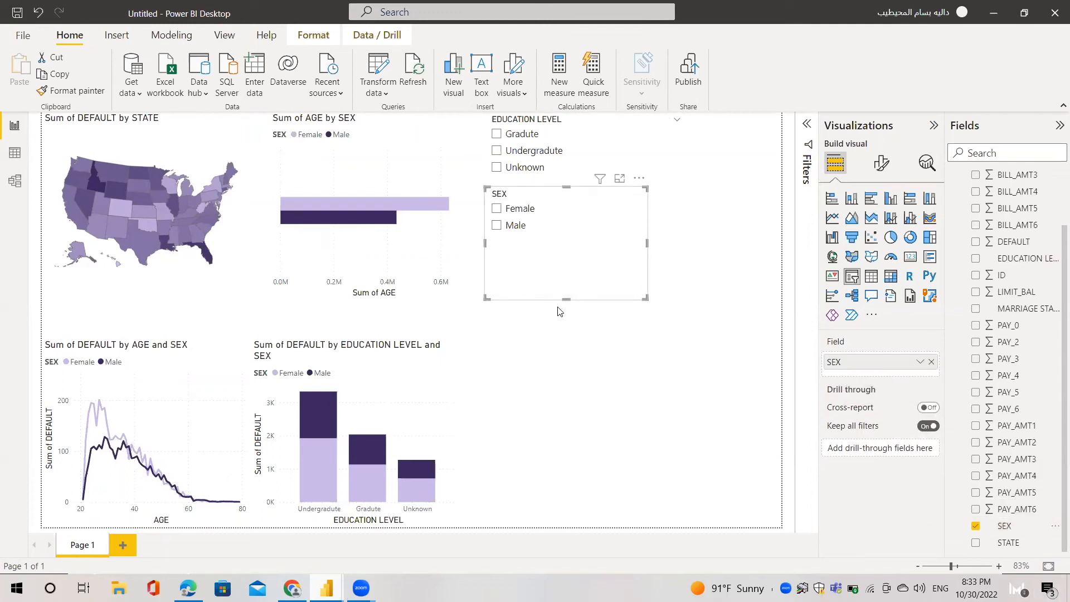
pyautogui.moveTo(564, 289); pyautogui.dragTo(557, 253)
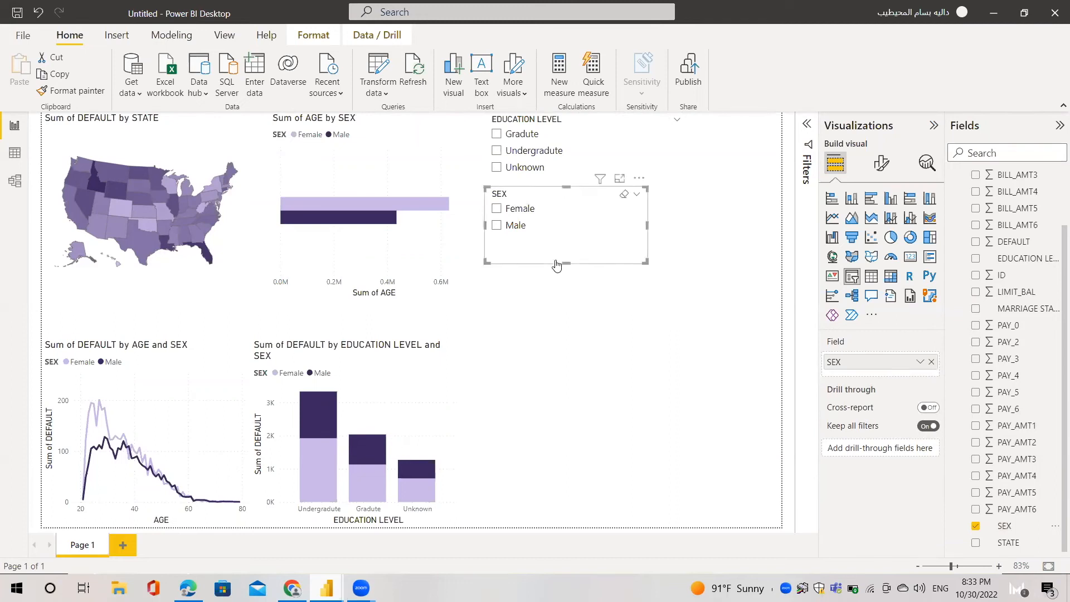
pyautogui.click(650, 227)
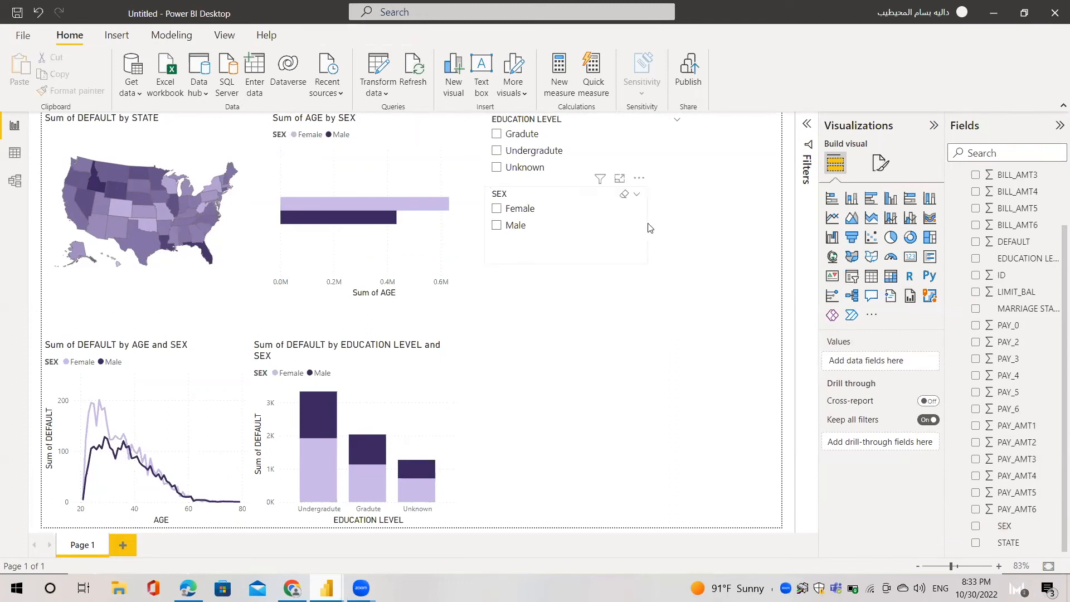
pyautogui.click(639, 228)
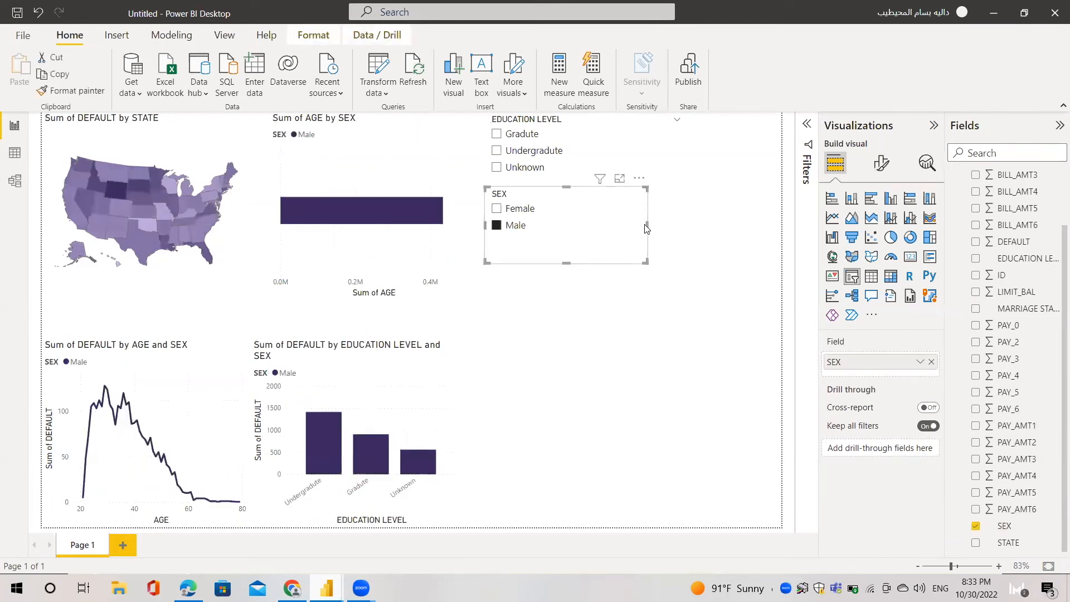
pyautogui.click(496, 226)
pyautogui.click(539, 360)
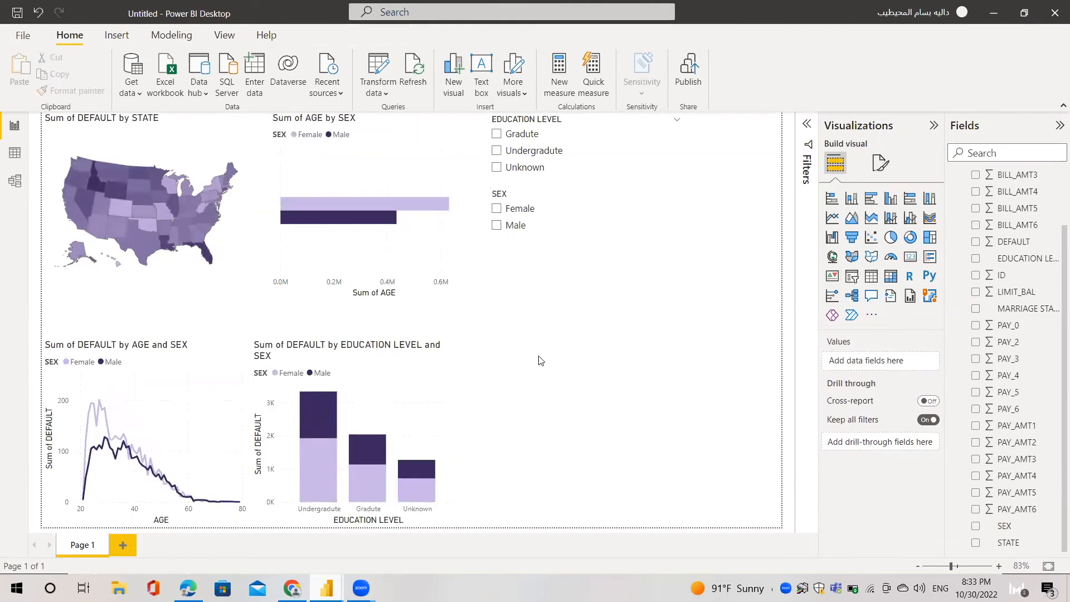
# Check the finished Power BI report for reference, and add a card below the slicers in the untitled report showing the average of DEFAULT.
pyautogui.moveTo(326, 588)
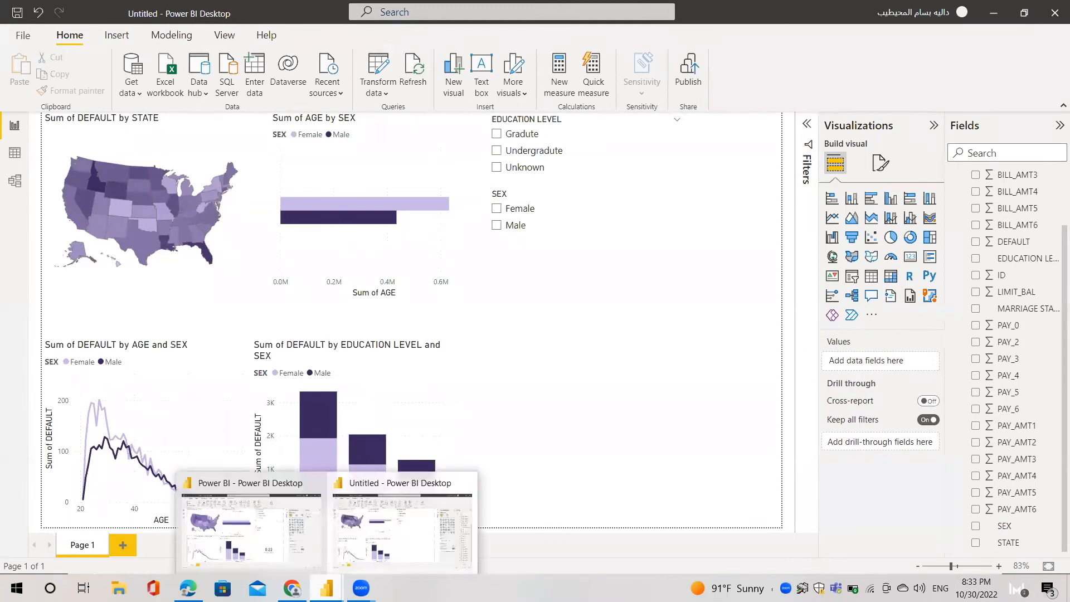
pyautogui.click(251, 529)
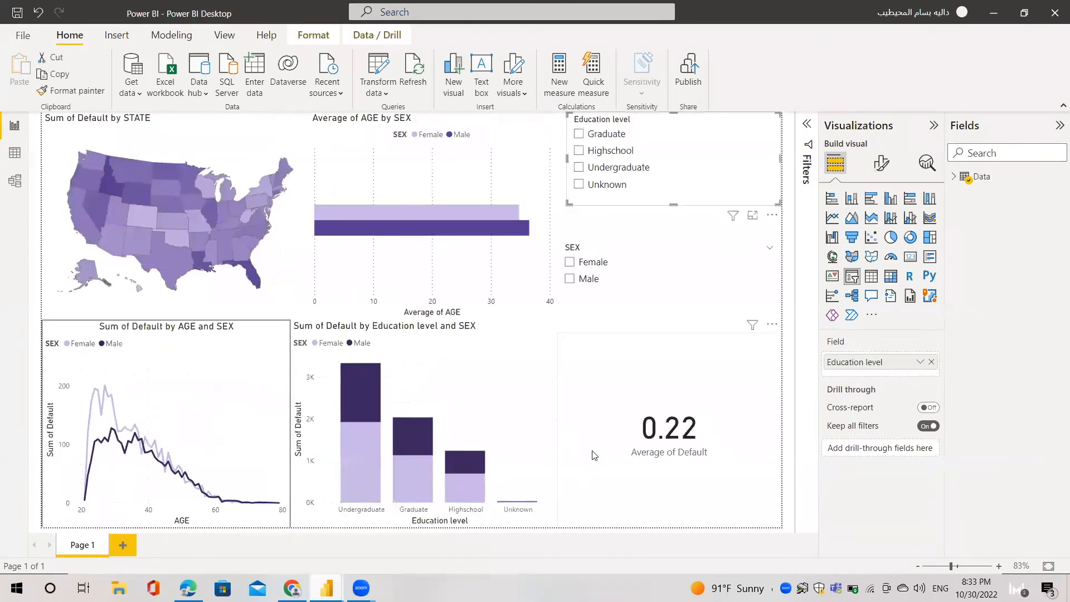
pyautogui.moveTo(339, 583)
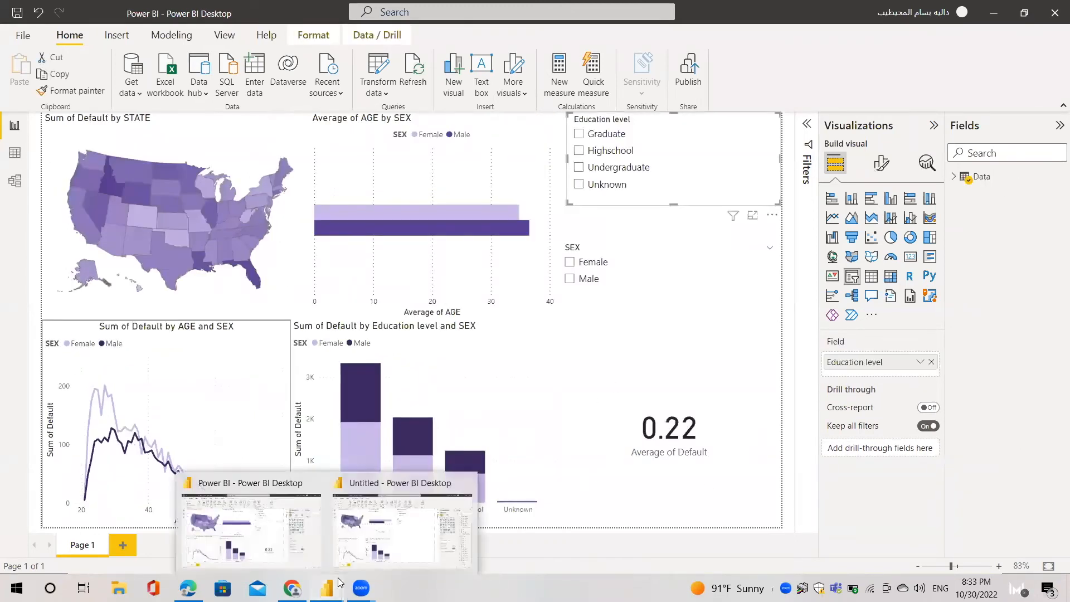
pyautogui.click(452, 508)
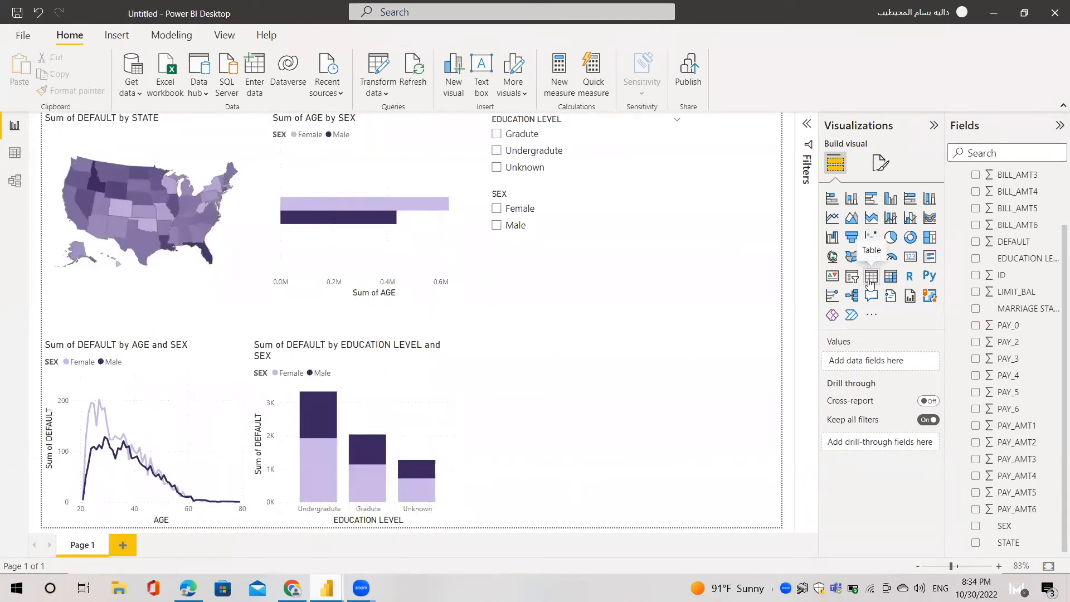
pyautogui.click(909, 257)
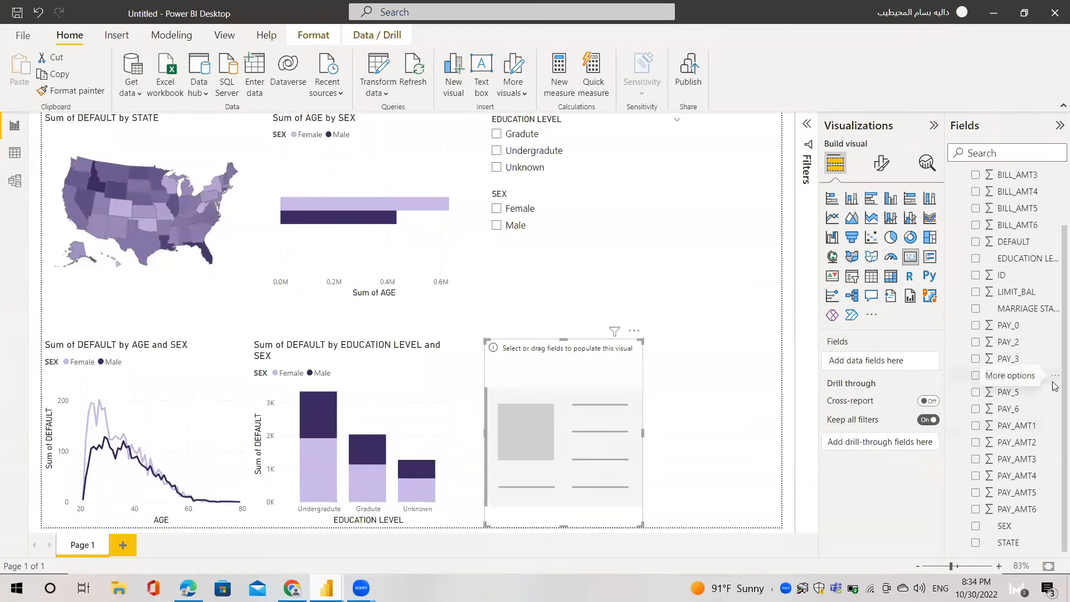
pyautogui.moveTo(1023, 247); pyautogui.dragTo(906, 372)
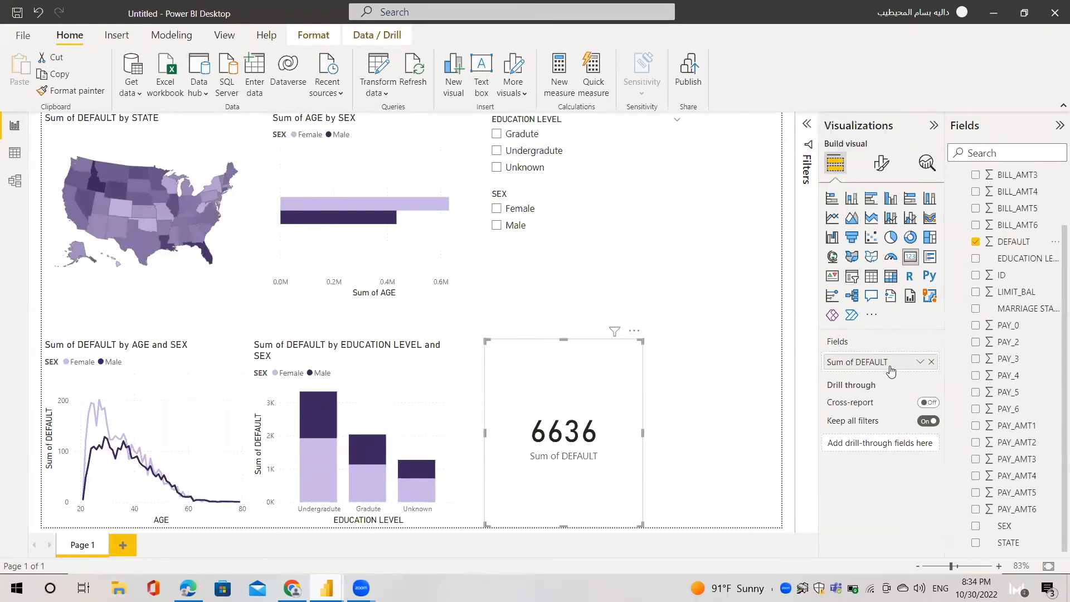
pyautogui.click(920, 362)
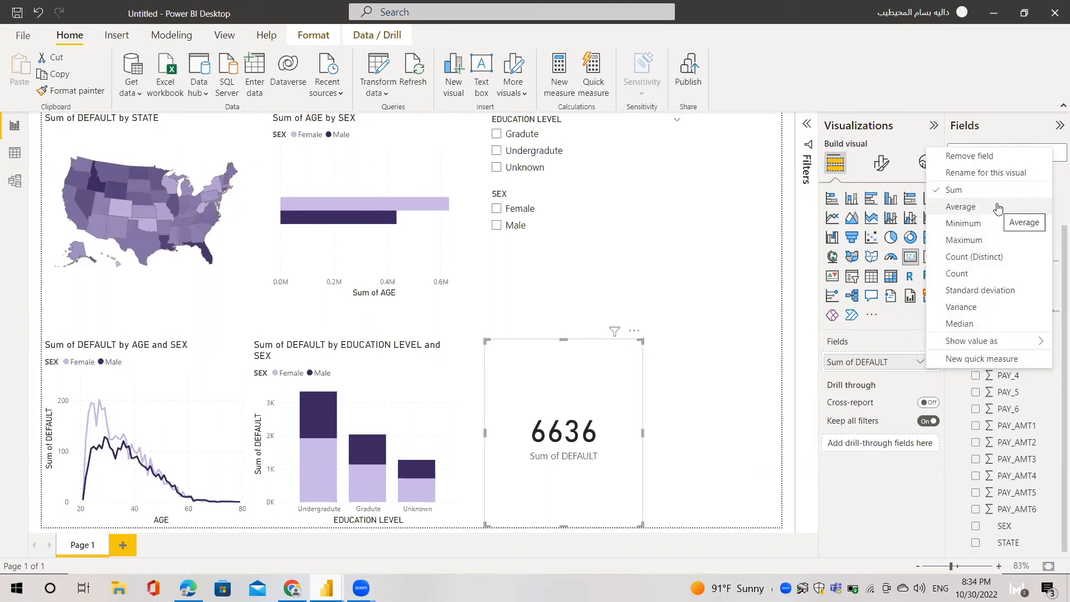
pyautogui.click(961, 207)
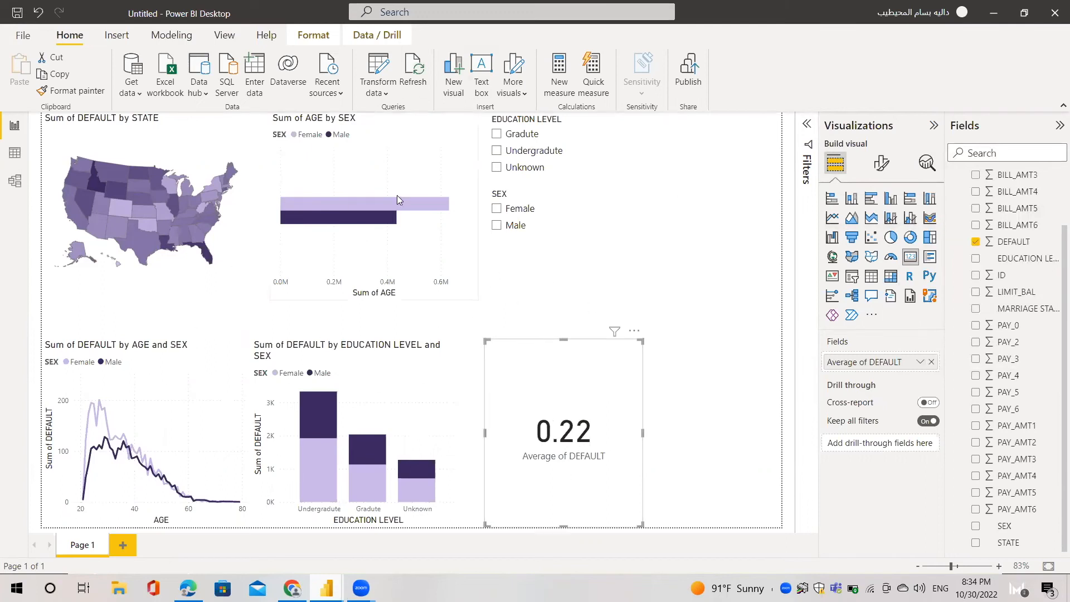
# Test the slicers by filtering the dashboard to Male, Female and Female with Gradute, and clear all the filters.
pyautogui.click(496, 226)
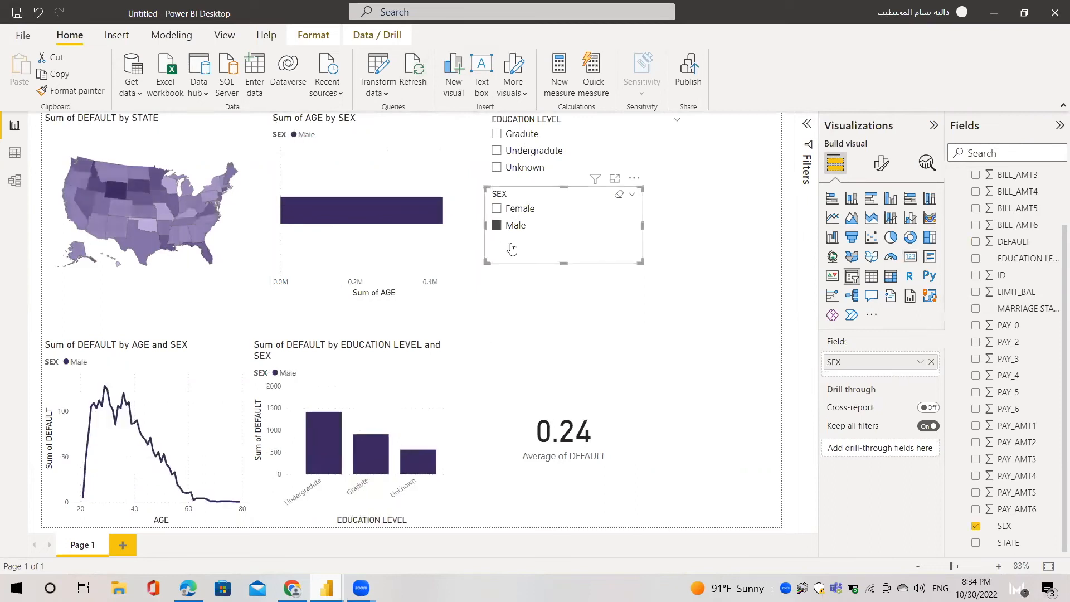
pyautogui.click(497, 210)
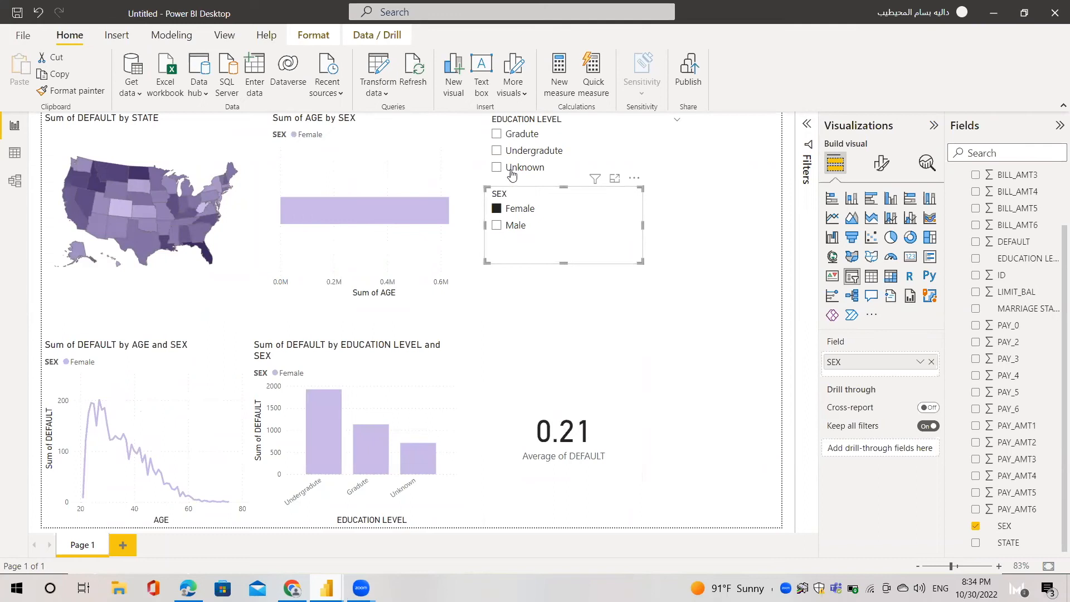
pyautogui.click(497, 137)
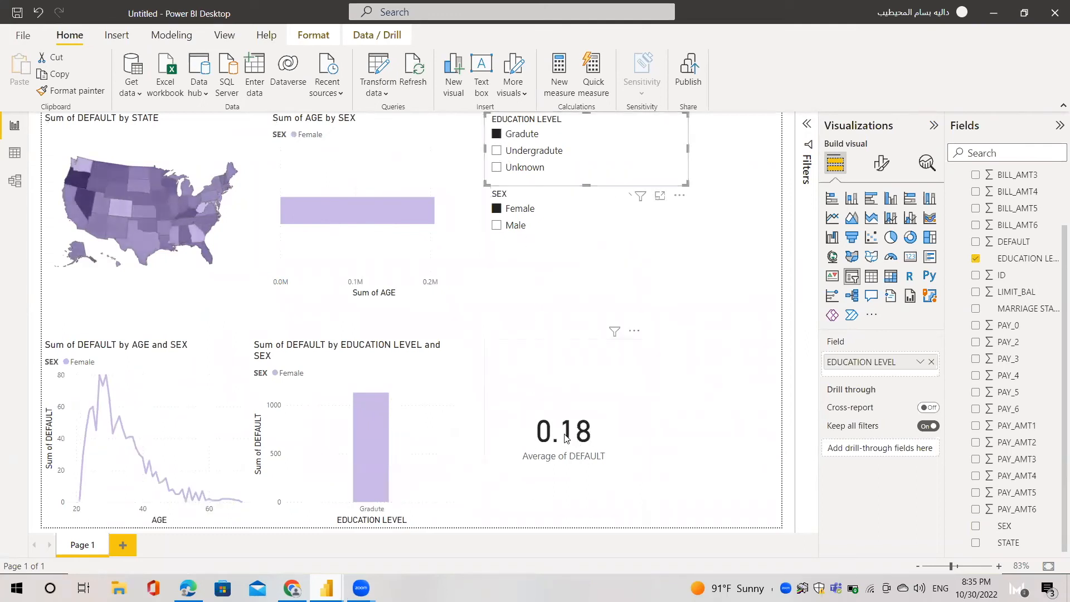
pyautogui.click(496, 135)
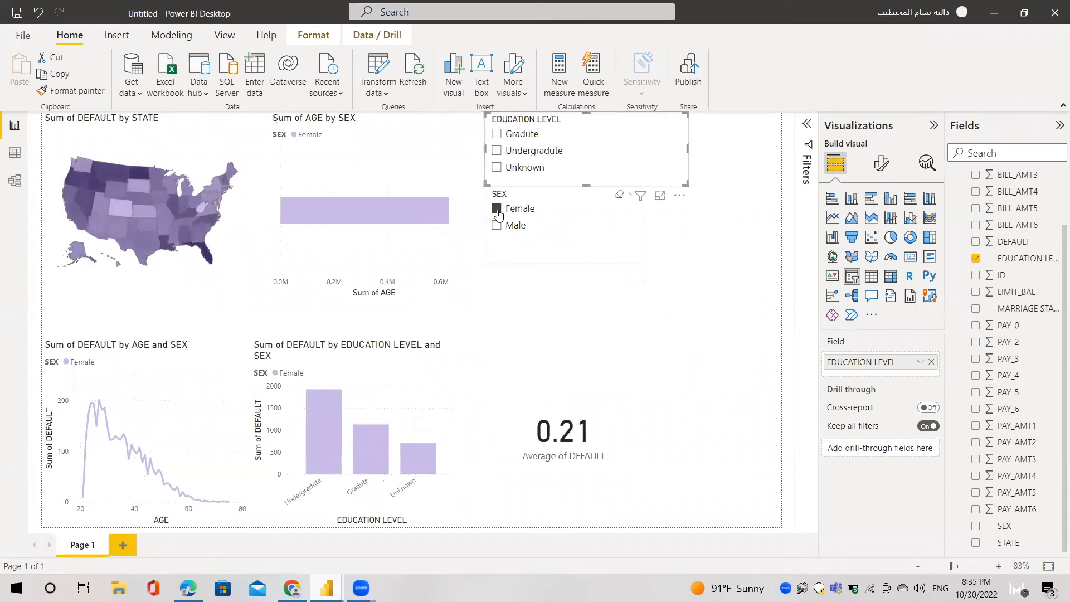
pyautogui.click(497, 209)
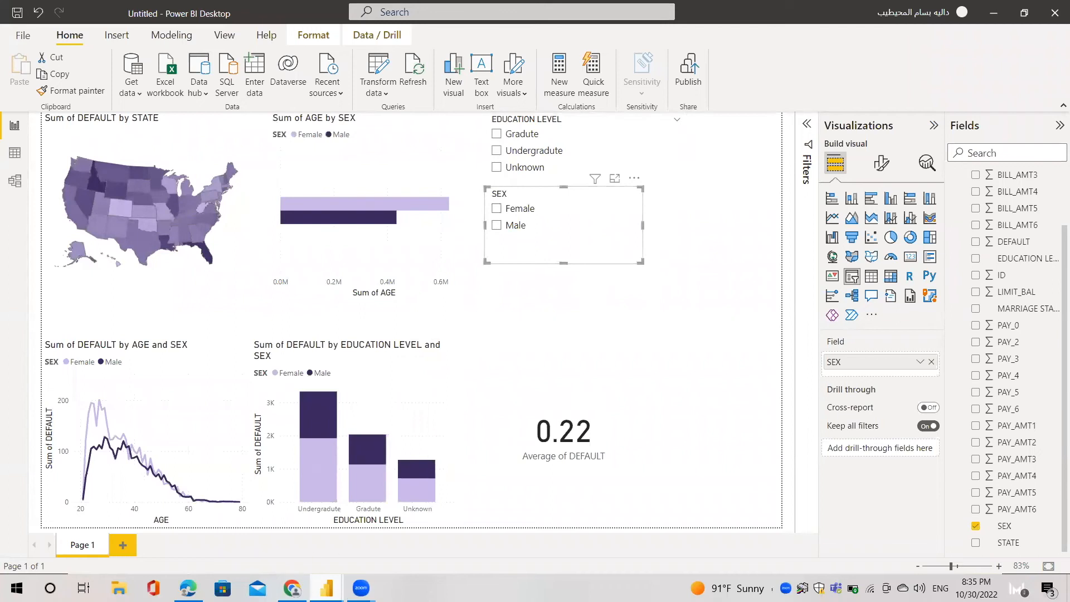
# Switch to the Canva presentation in Chrome and page through it in full screen from Import the Data to the Quick Quiz slide.
pyautogui.moveTo(327, 588)
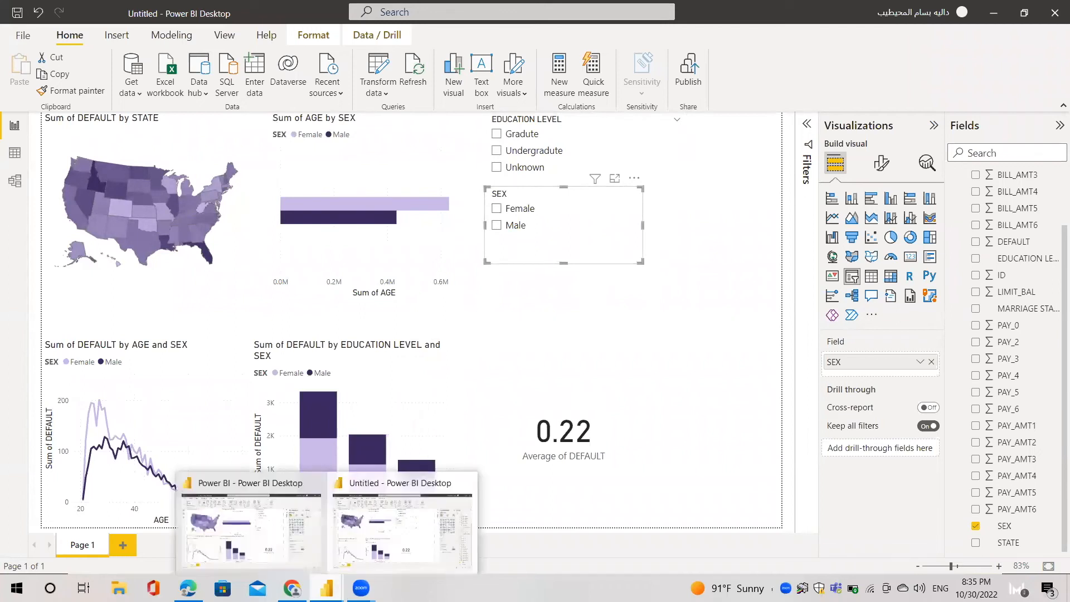
pyautogui.click(292, 588)
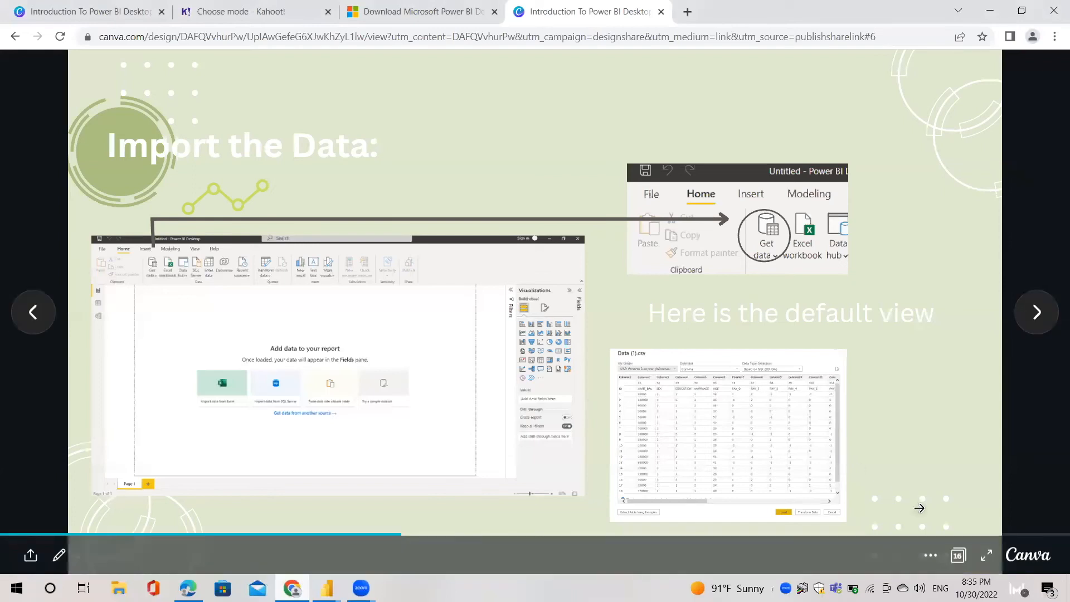
pyautogui.click(987, 555)
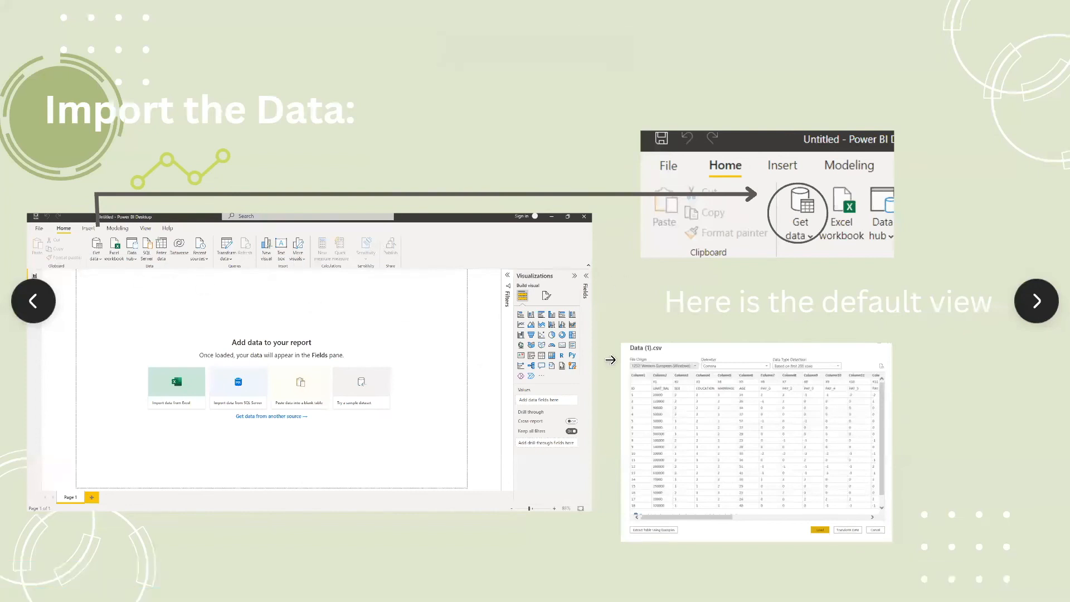
pyautogui.click(1048, 312)
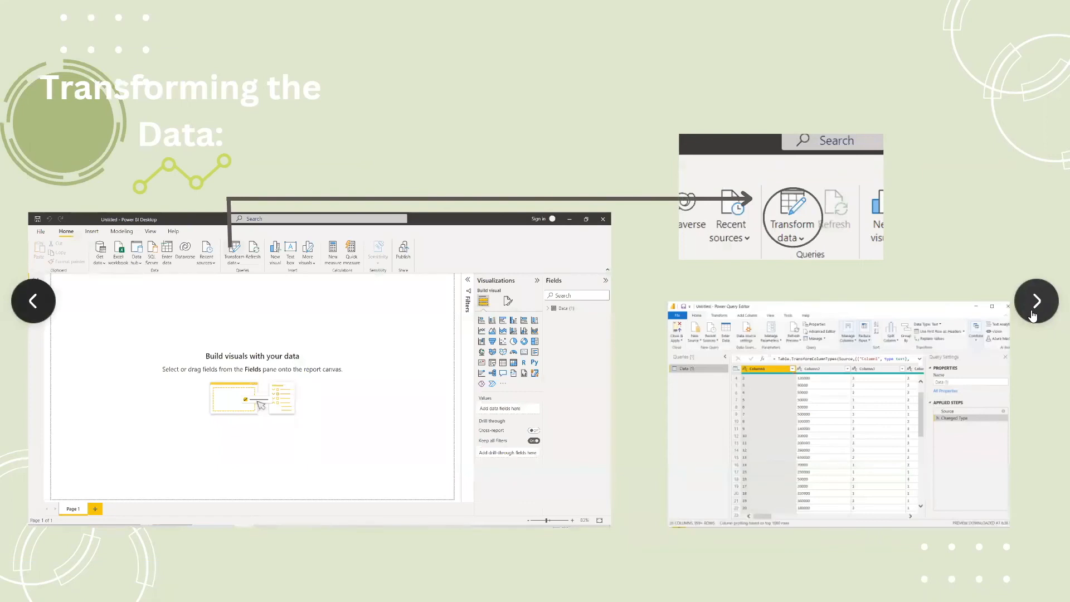
pyautogui.click(1033, 316)
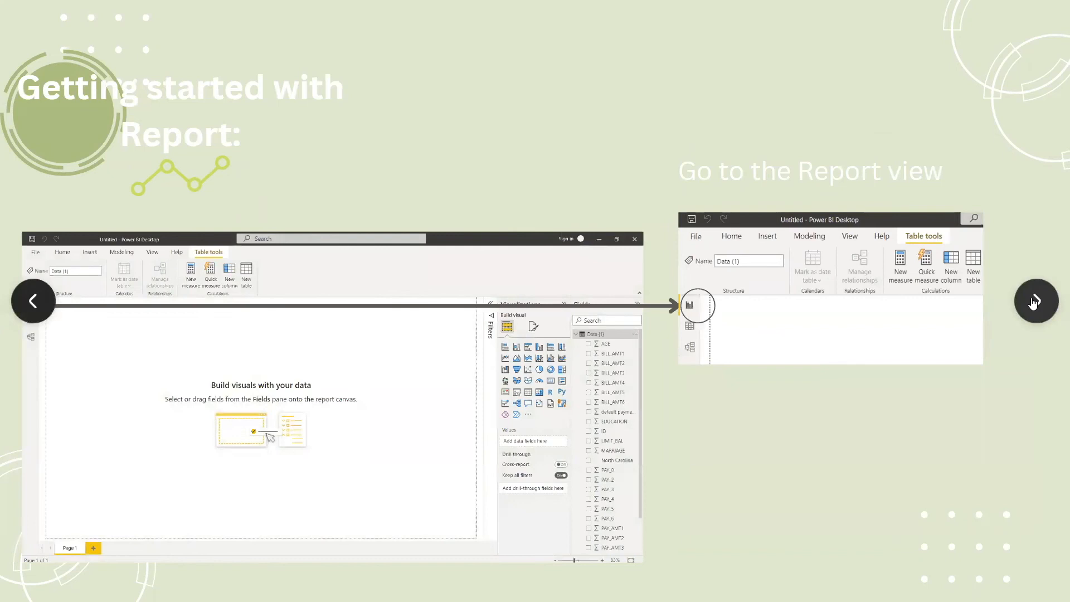
pyautogui.click(1032, 304)
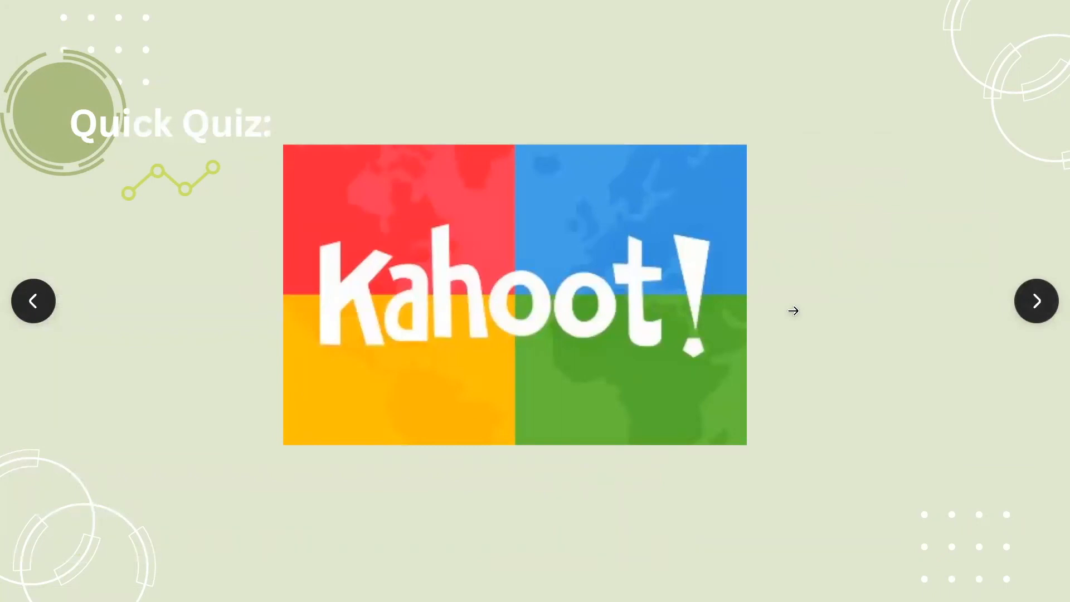
# Exit the full-screen presentation and bring up the Kahoot quiz page.
pyautogui.press('Escape')
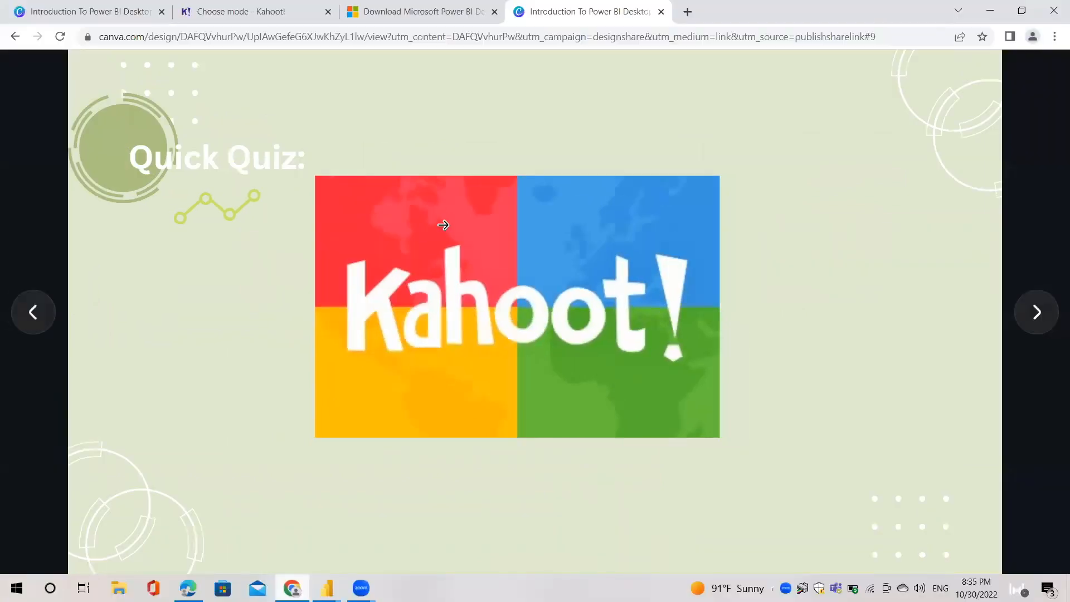
pyautogui.click(192, 11)
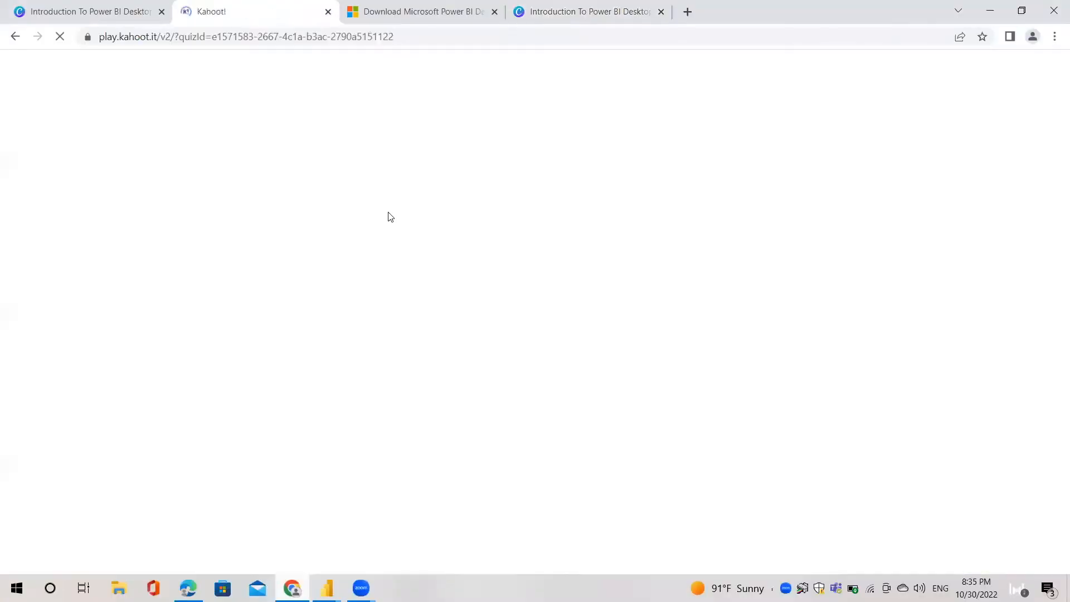